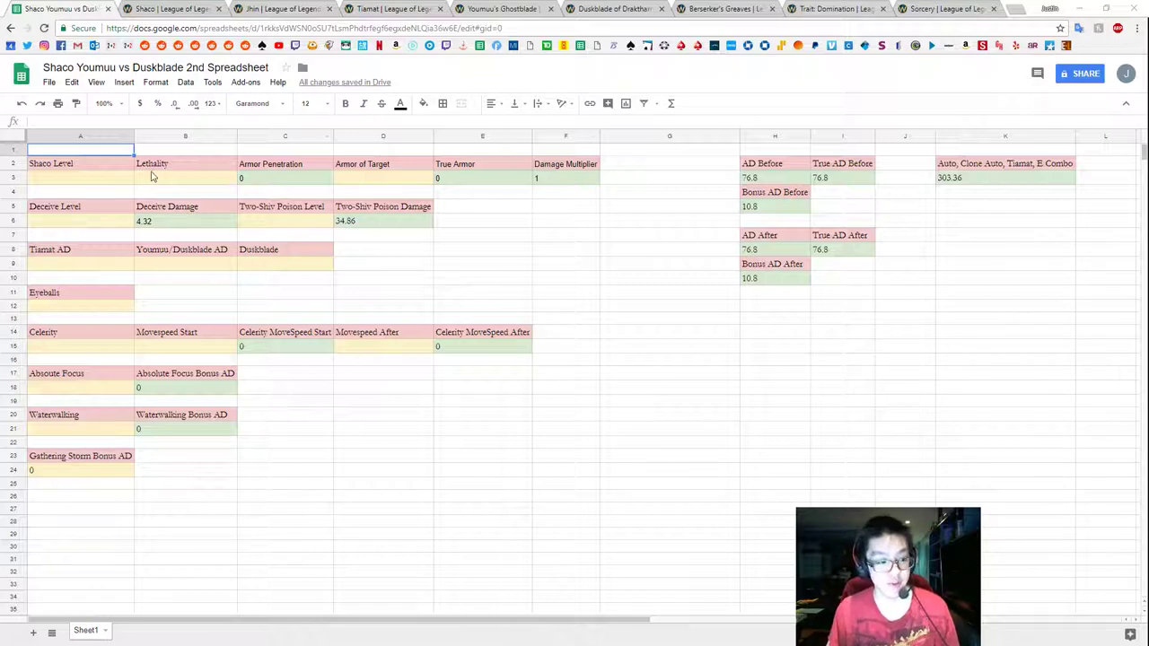
Examine the level, lethality and armor penetration cells and the heading of the auto, clone auto, Tiamat, E combo.
{"action": "left_click", "coordinate": [110, 170]}
{"action": "left_click", "coordinate": [175, 166]}
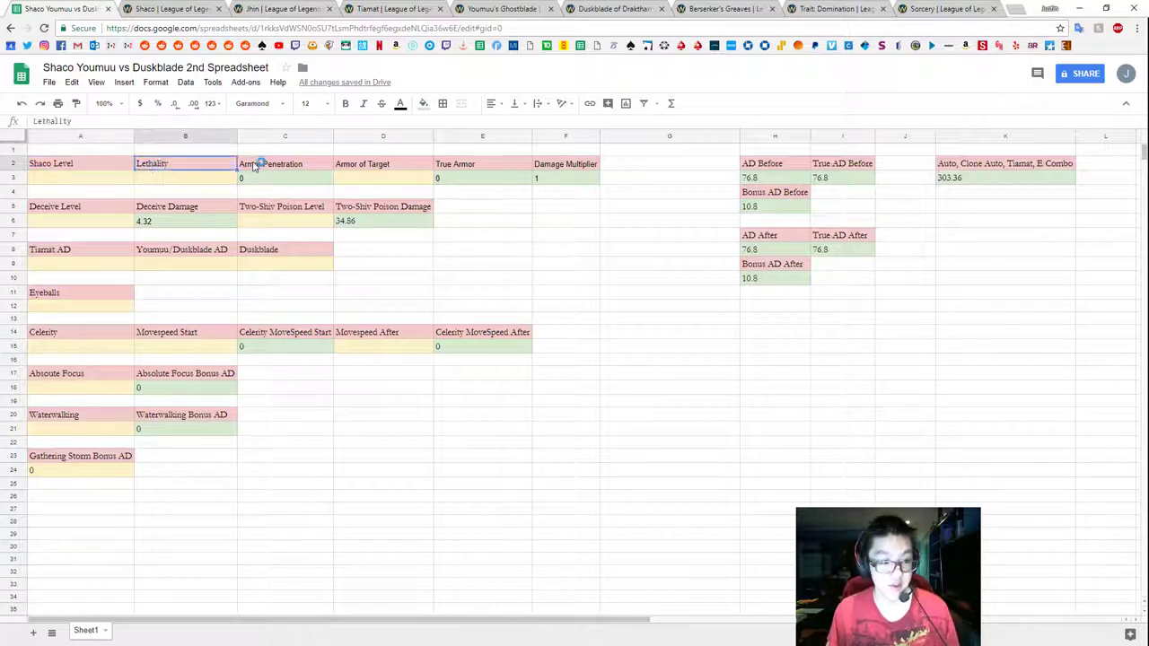
{"action": "left_click", "coordinate": [259, 165]}
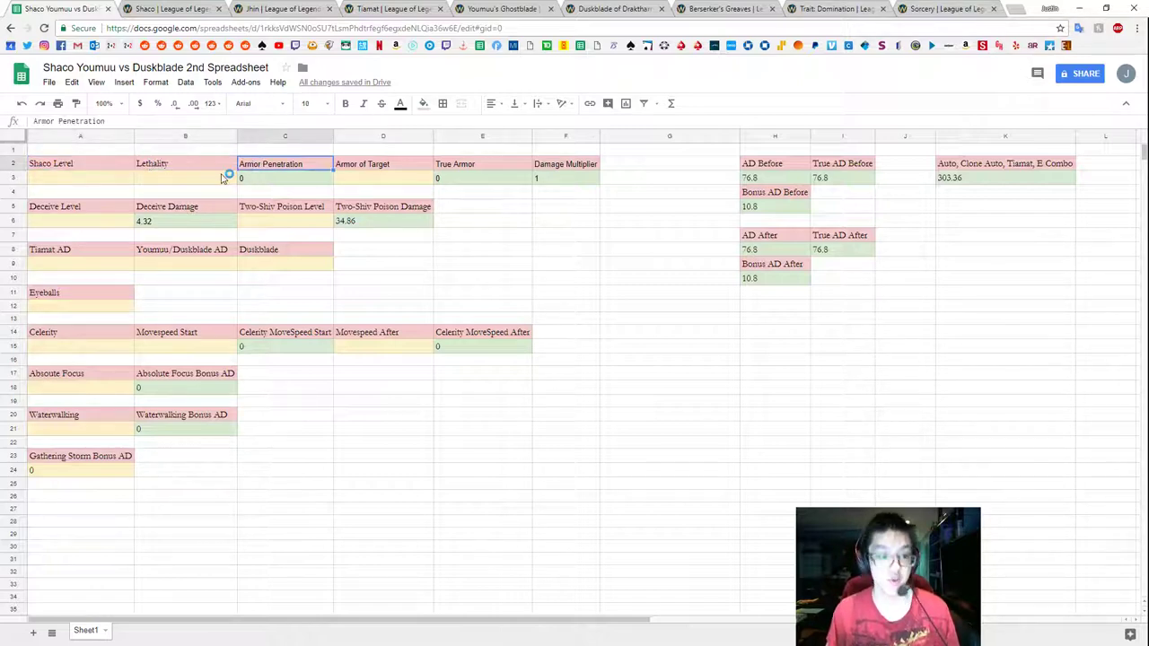
{"action": "left_click", "coordinate": [73, 178]}
{"action": "left_click", "coordinate": [164, 183]}
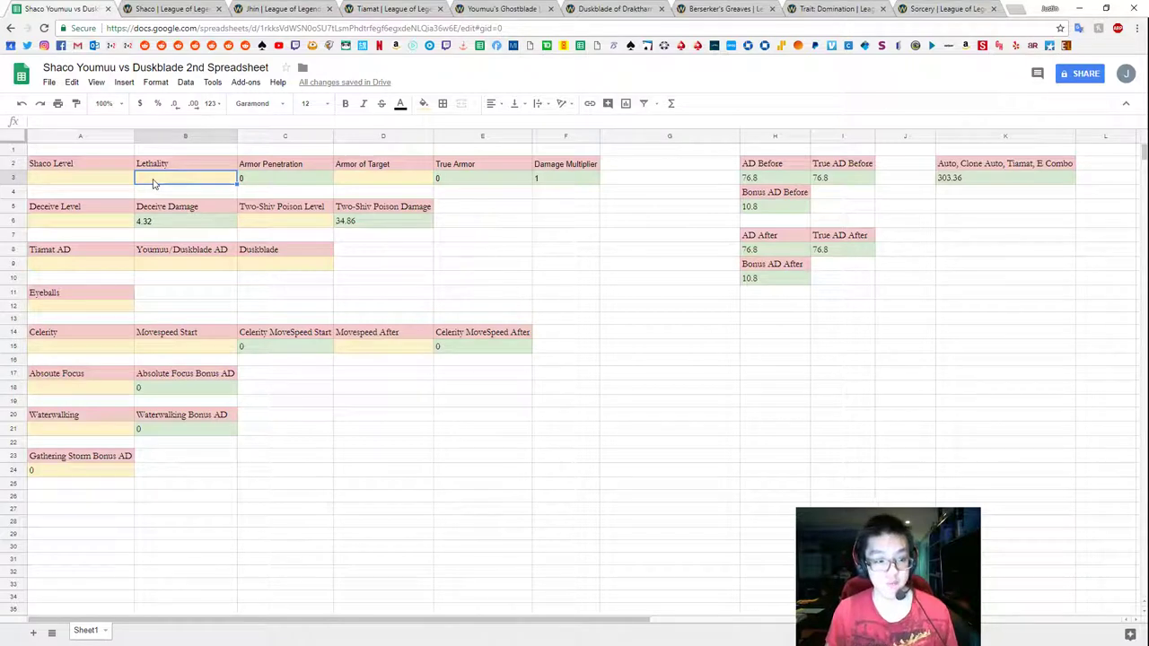
{"action": "key", "text": "Right"}
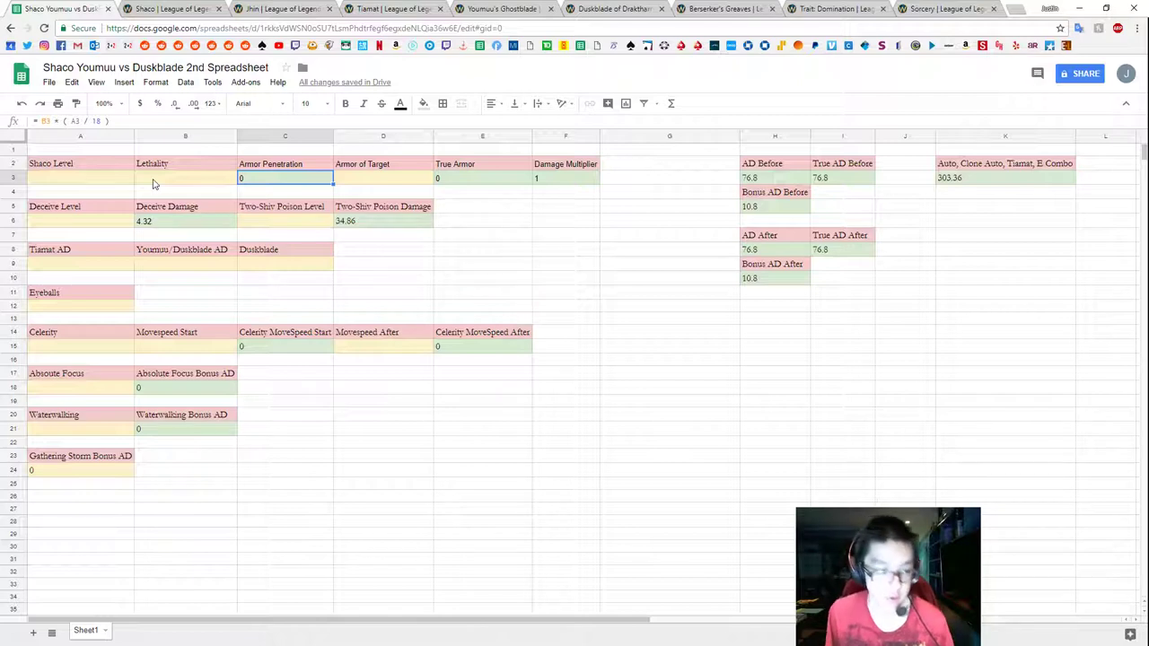
{"action": "key", "text": "Left"}
{"action": "key", "text": "Left"}
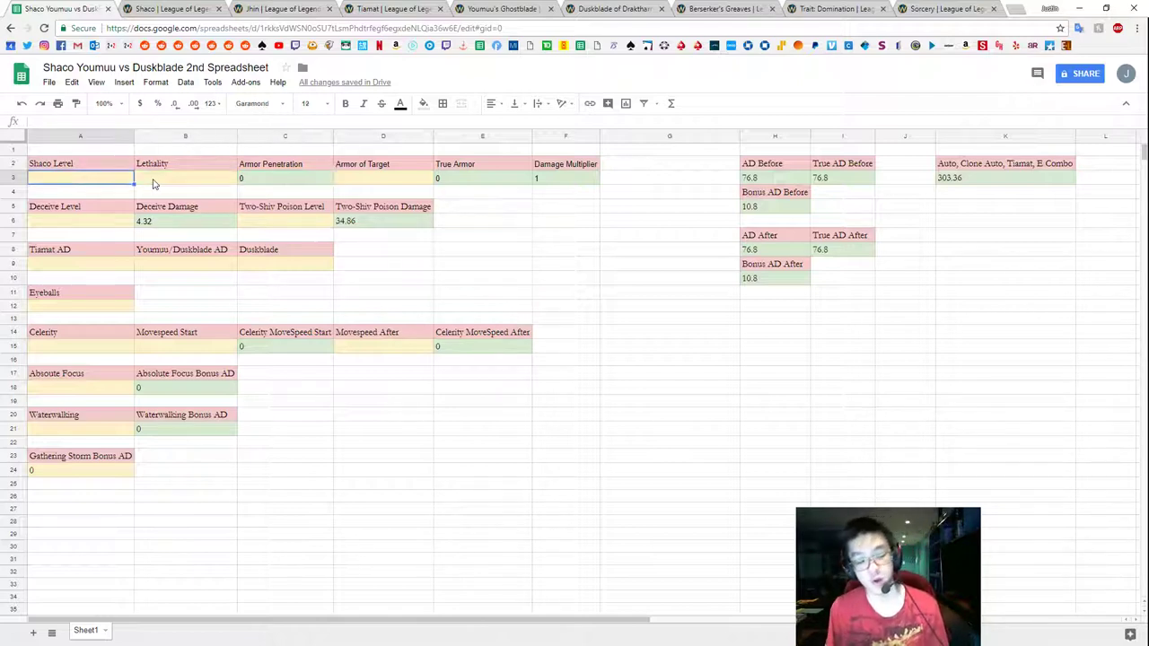
{"action": "key", "text": "Up"}
{"action": "key", "text": "Up"}
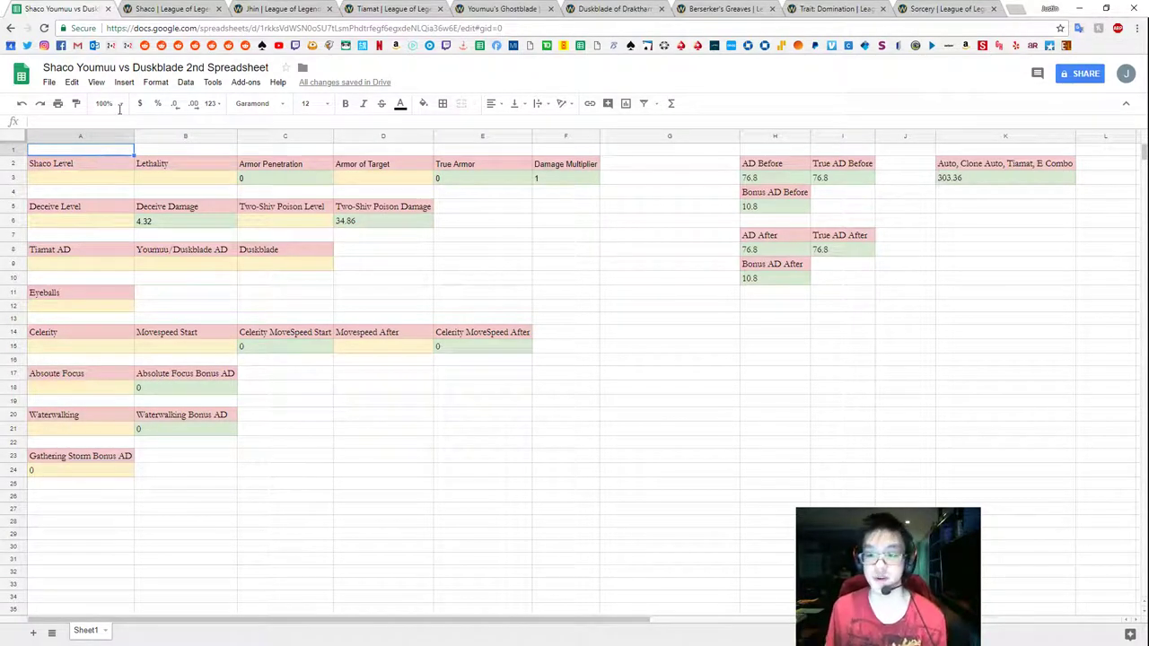
{"action": "left_click", "coordinate": [995, 167]}
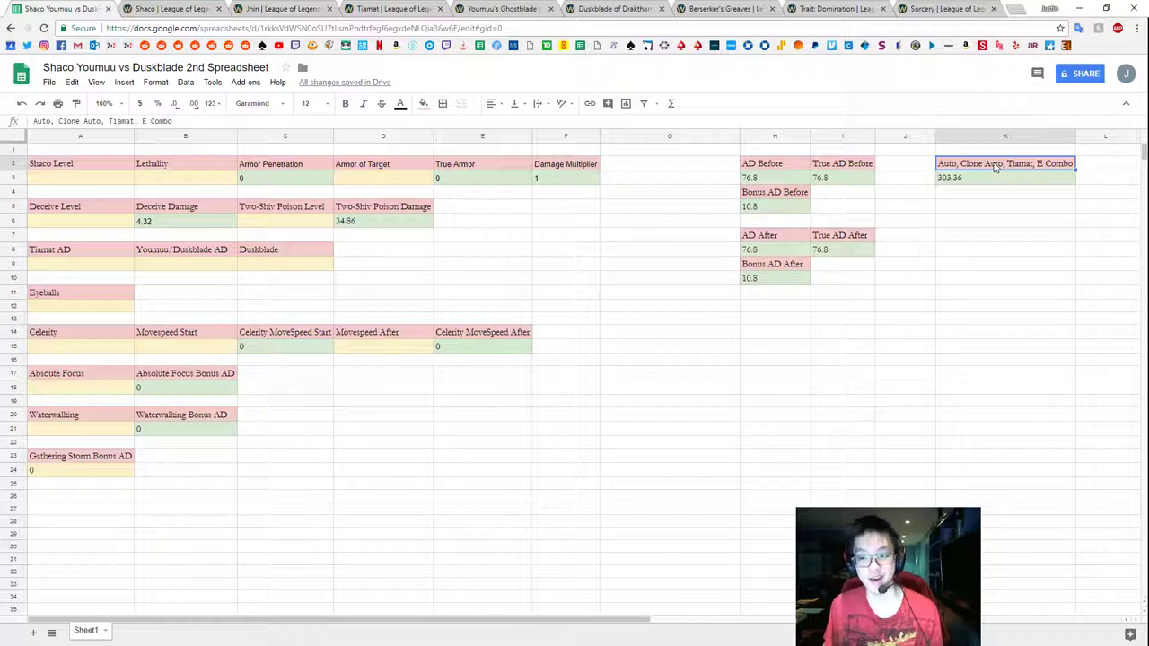
{"action": "left_click", "coordinate": [995, 168]}
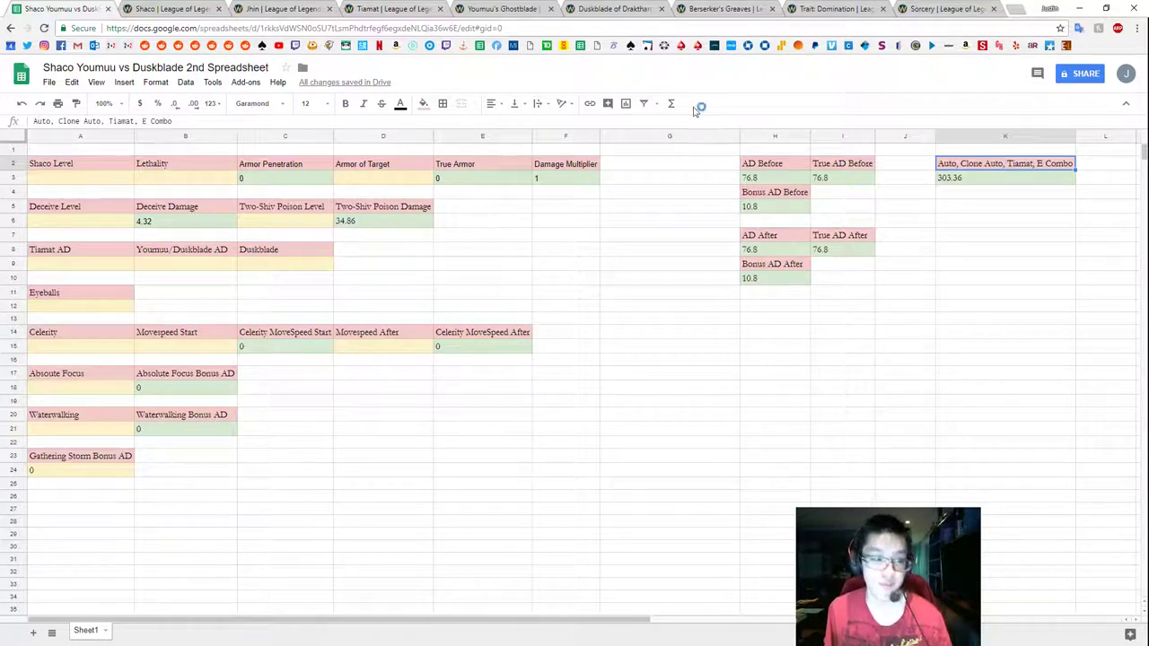
Set the Shaco Level to 10.
{"action": "left_click", "coordinate": [101, 179]}
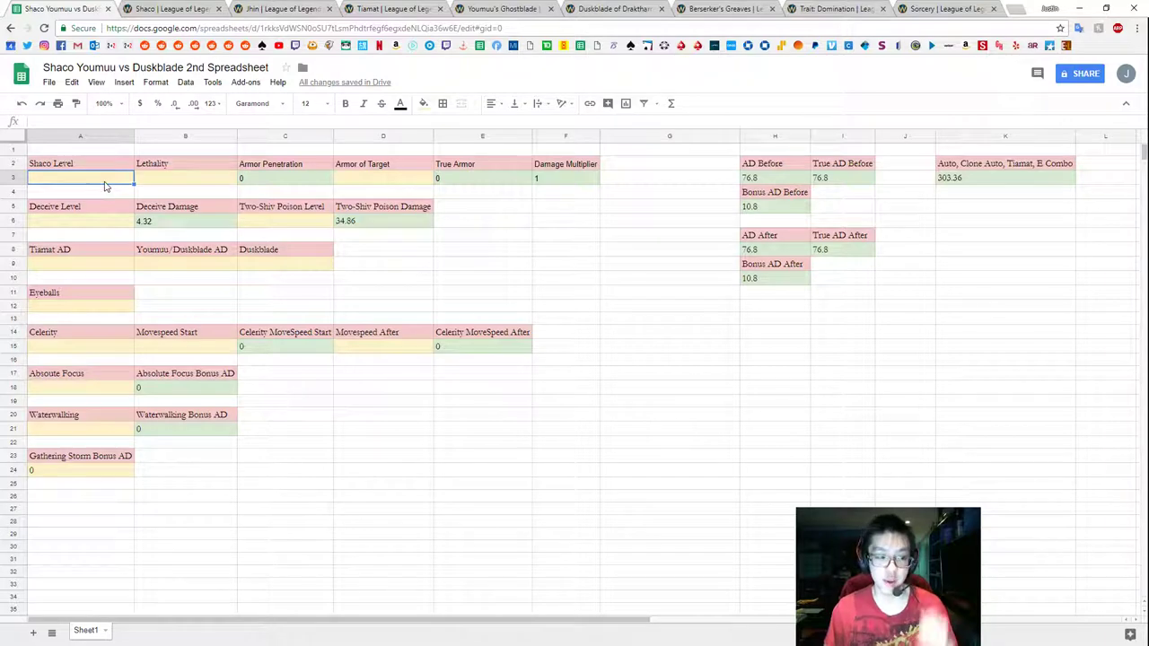
{"action": "type", "text": "10"}
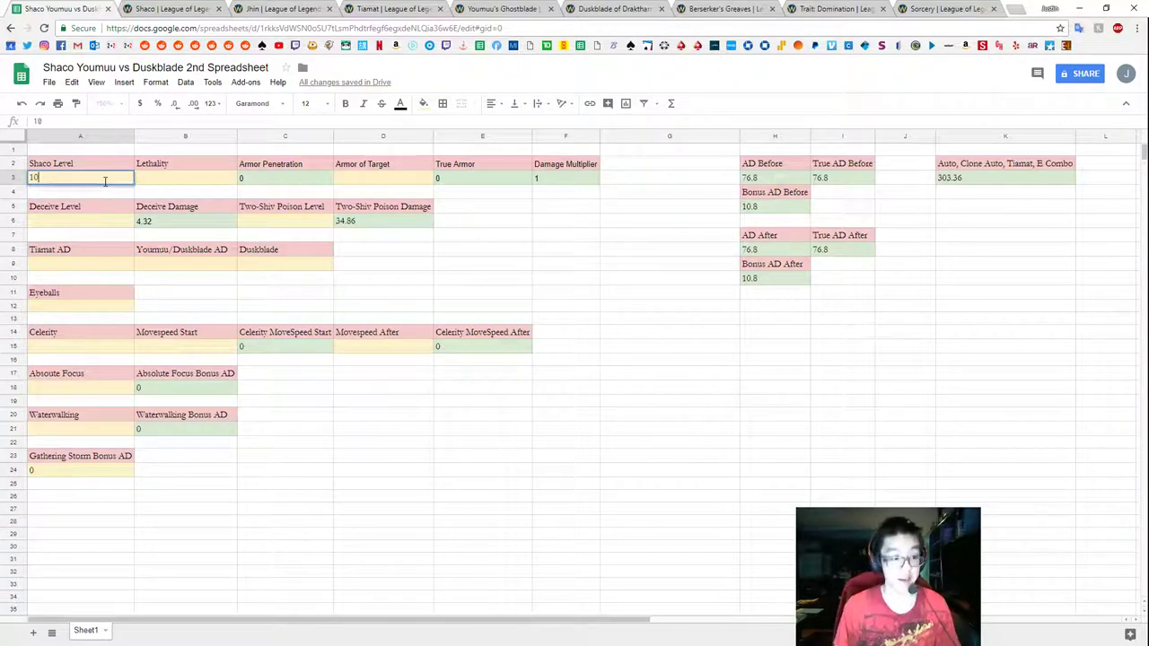
{"action": "key", "text": "Tab"}
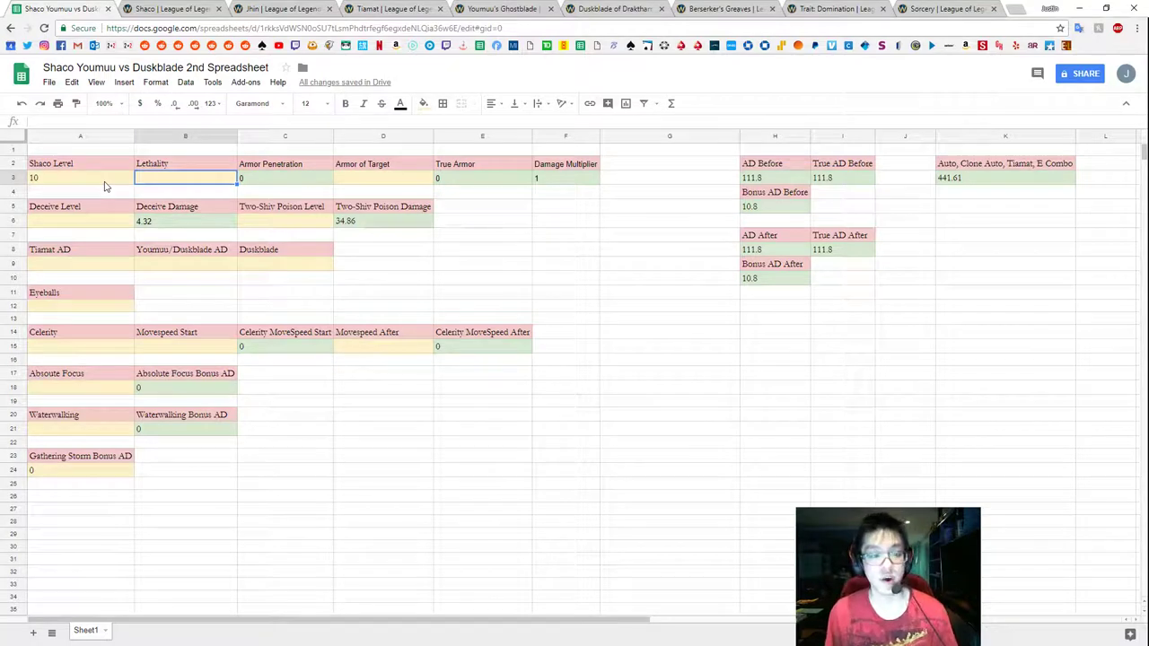
Look up the lethality of Youmuu's Ghostblade and the Sudden Impact rune on the wiki, and enter 28 as Lethality in the spreadsheet.
{"action": "left_click", "coordinate": [499, 8]}
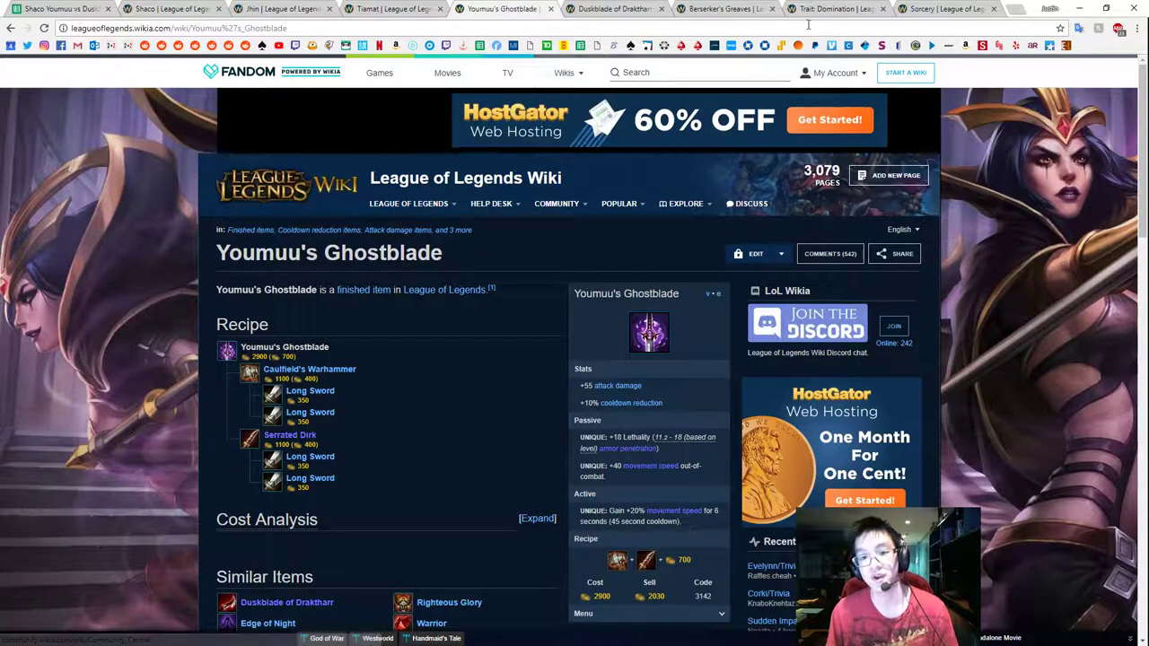
{"action": "left_click", "coordinate": [833, 9]}
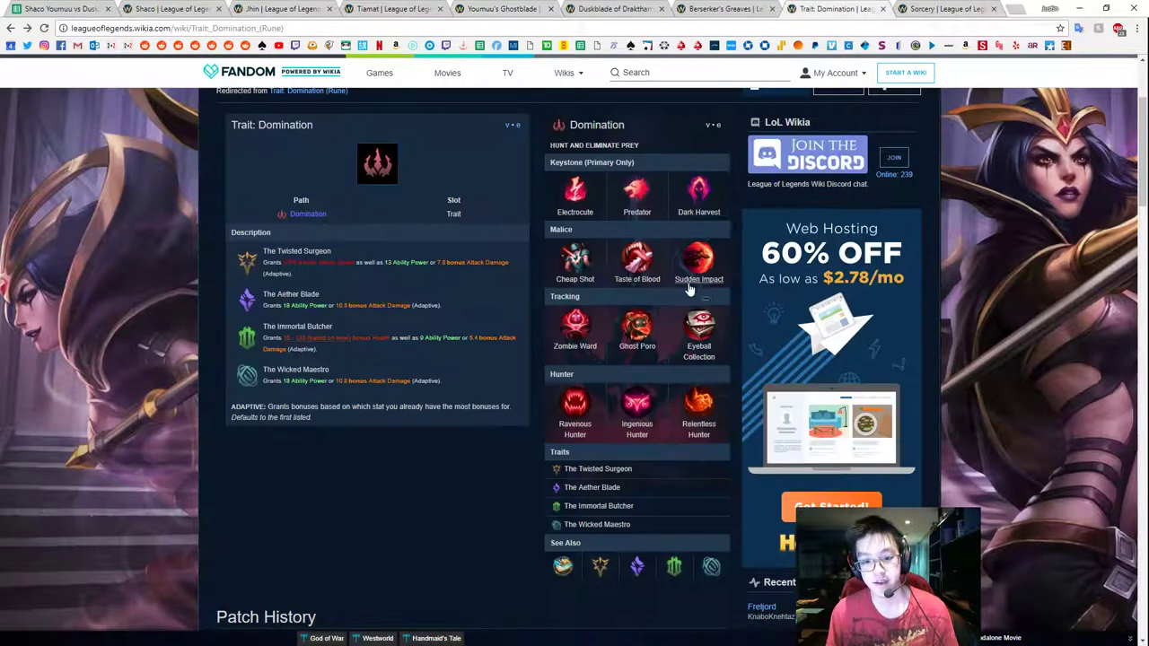
{"action": "mouse_move", "coordinate": [689, 280]}
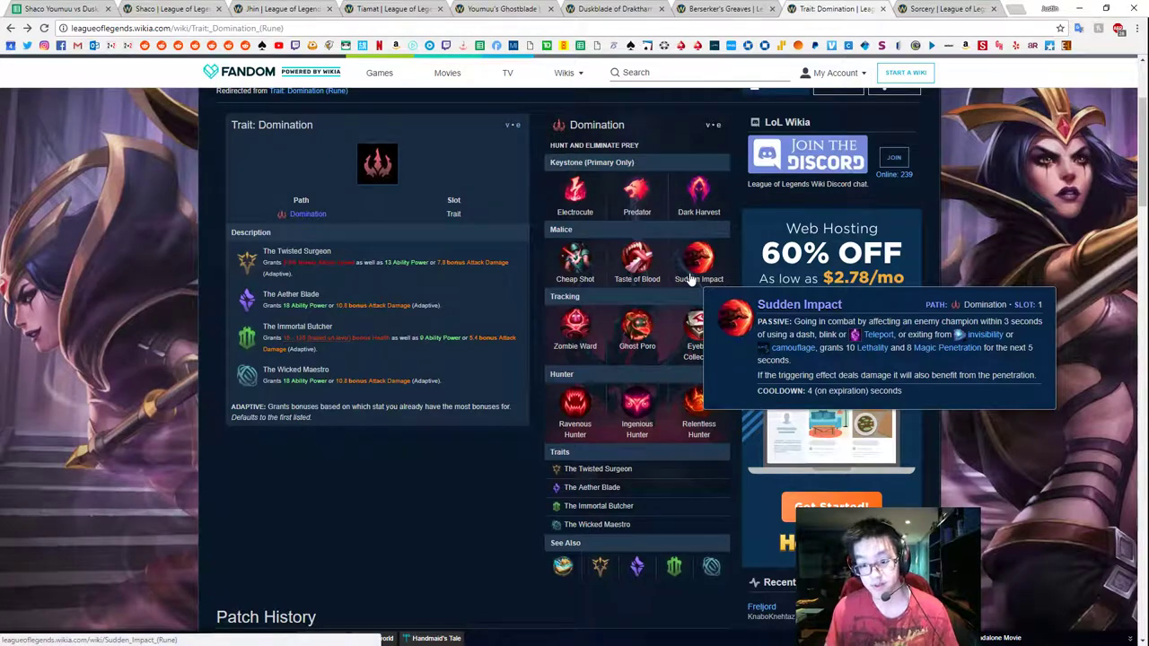
{"action": "left_click", "coordinate": [63, 9]}
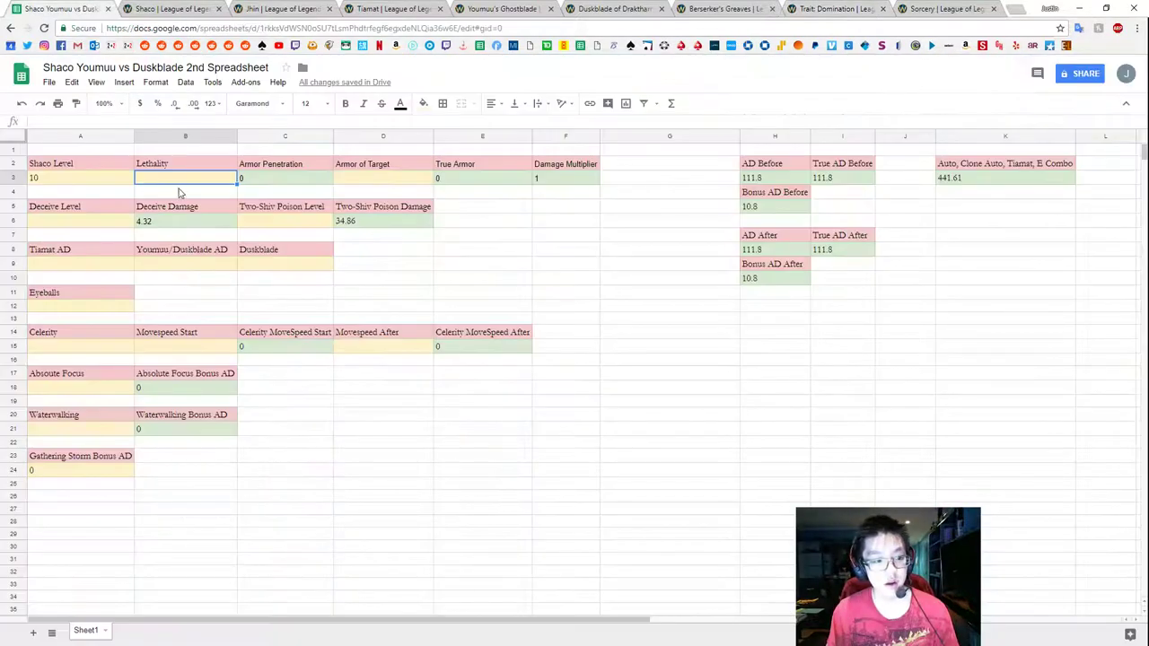
{"action": "left_click", "coordinate": [492, 9]}
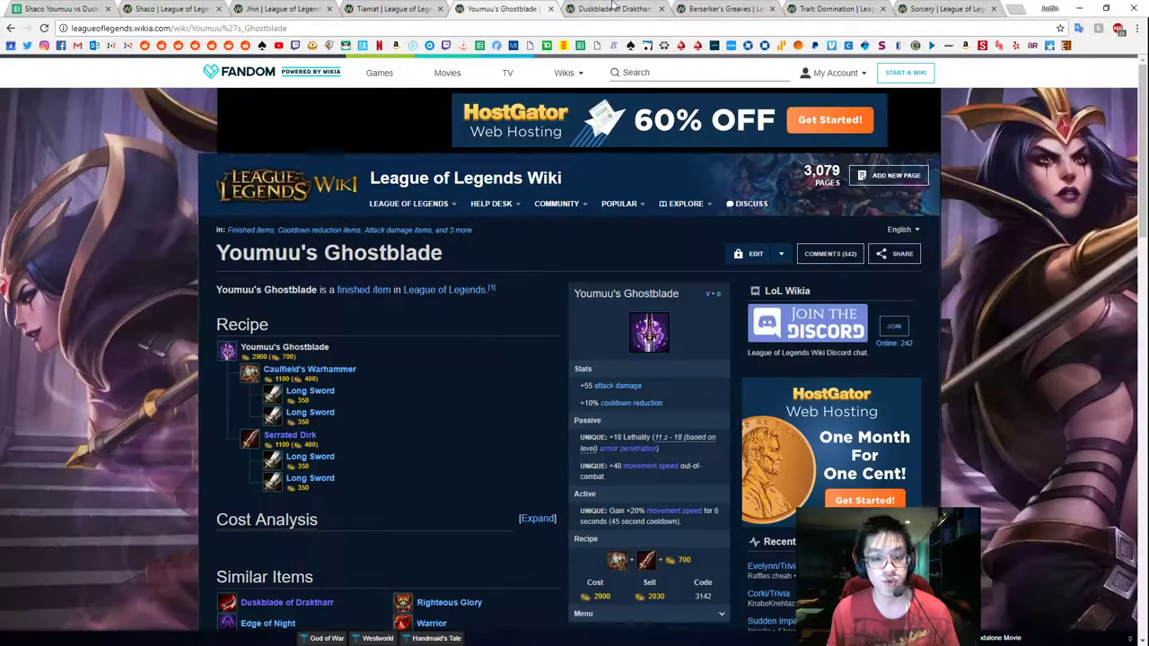
{"action": "key", "text": "ctrl+Tab"}
{"action": "left_click", "coordinate": [476, 9]}
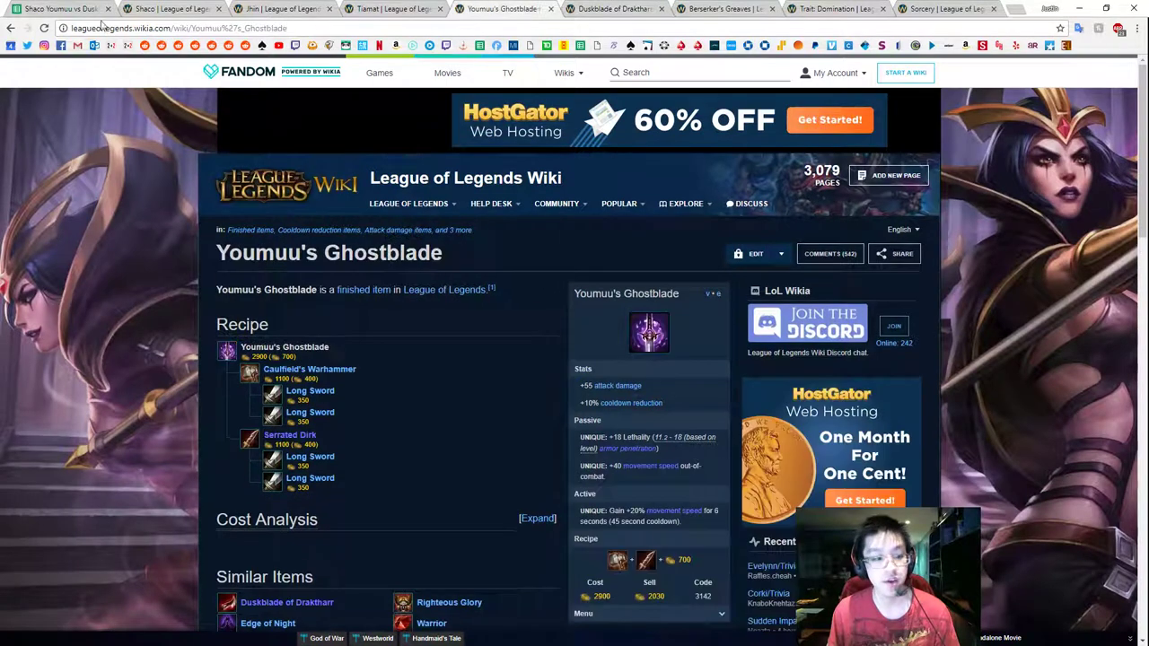
{"action": "left_click", "coordinate": [67, 9]}
{"action": "type", "text": "28"}
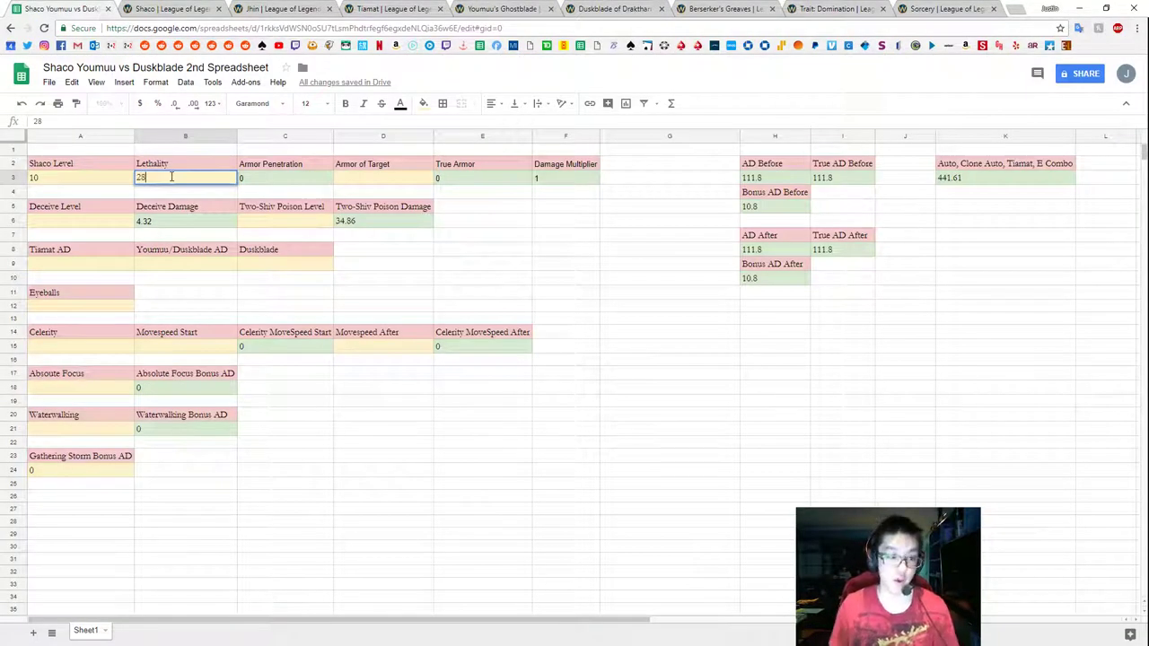
{"action": "key", "text": "Tab"}
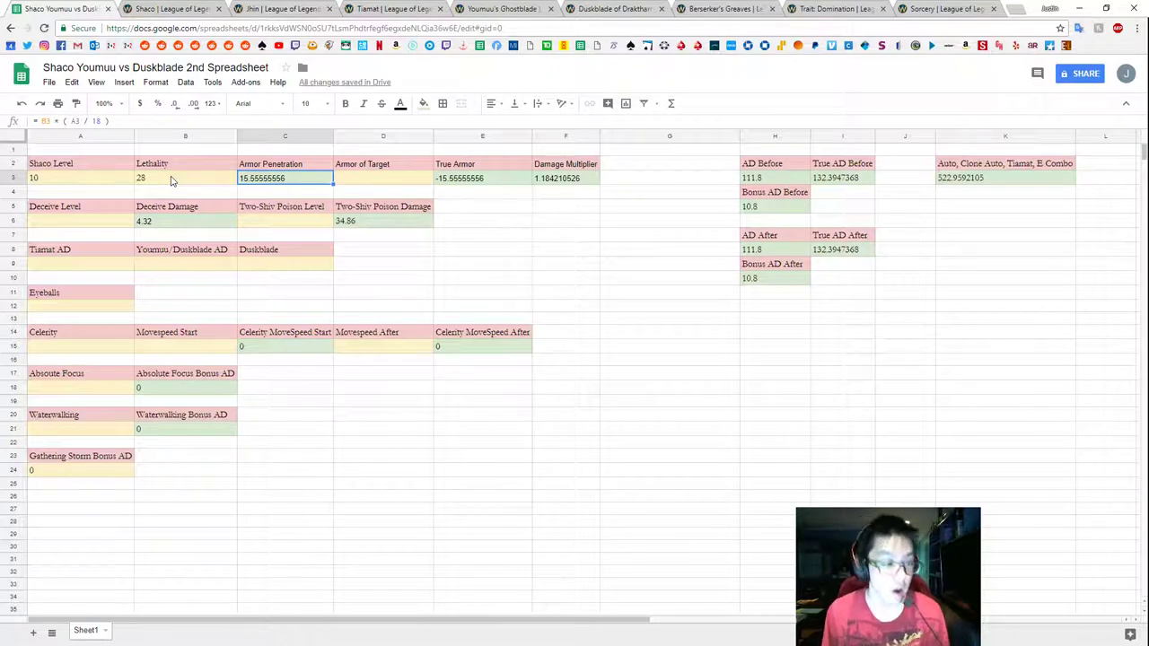
Inspect the Armor Penetration formula and its referenced cells without changing it.
{"action": "left_click", "coordinate": [158, 124]}
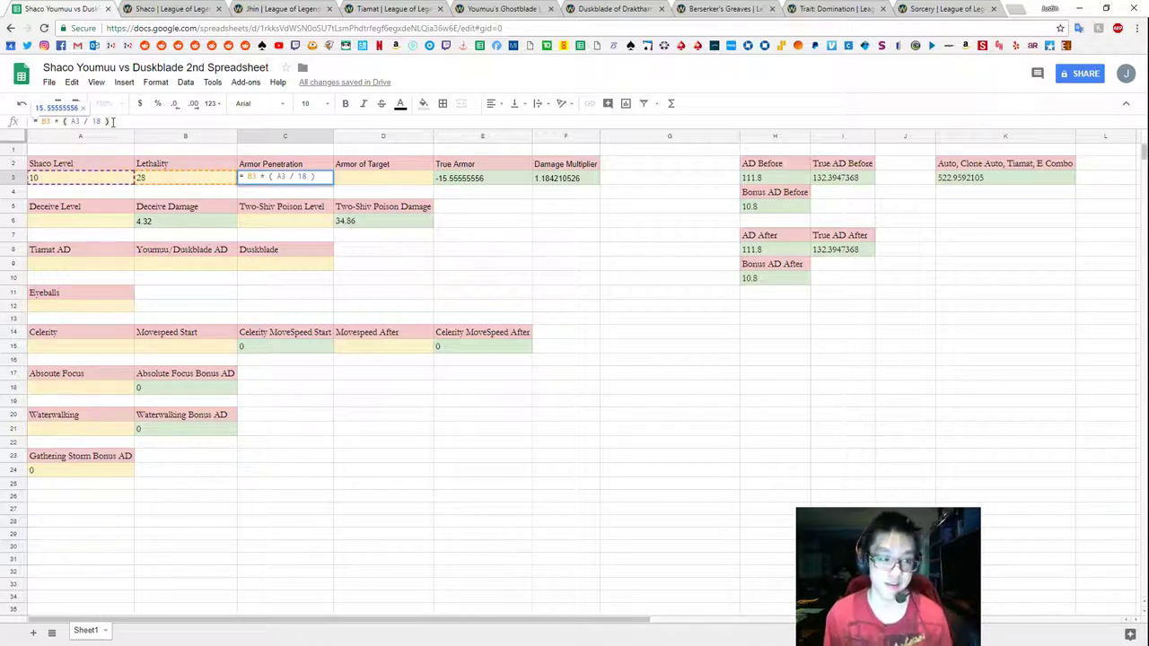
{"action": "key", "text": "Return"}
{"action": "key", "text": "Up"}
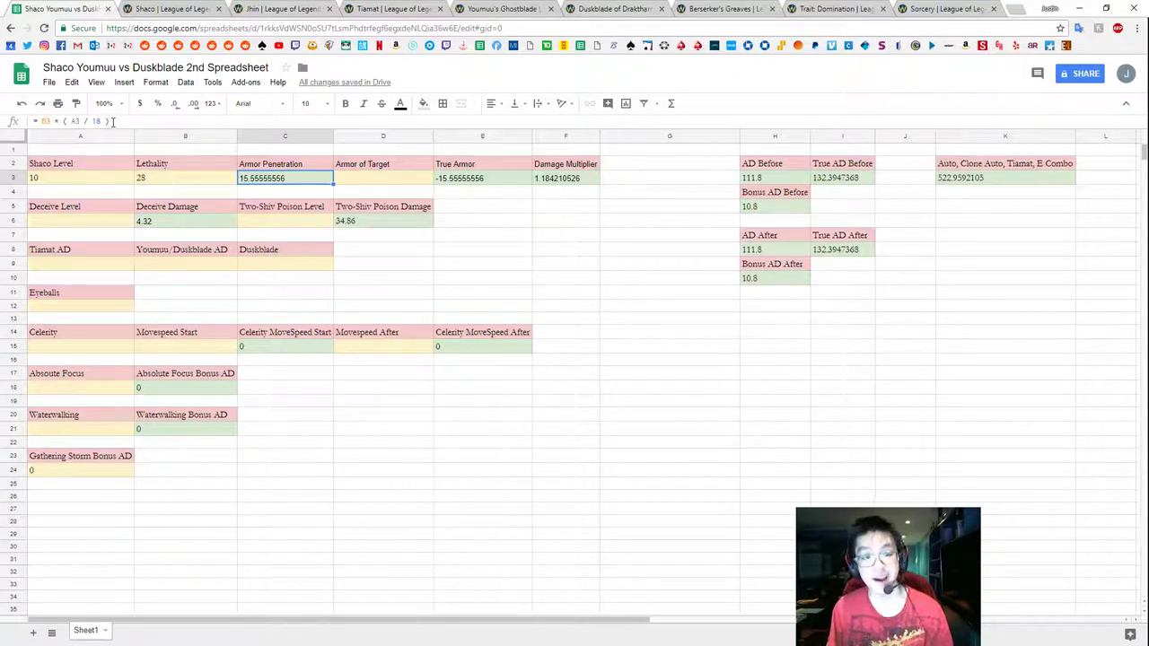
Open Jhin's wiki page and set the level of his displayed statistics to 10.
{"action": "key", "text": "Right"}
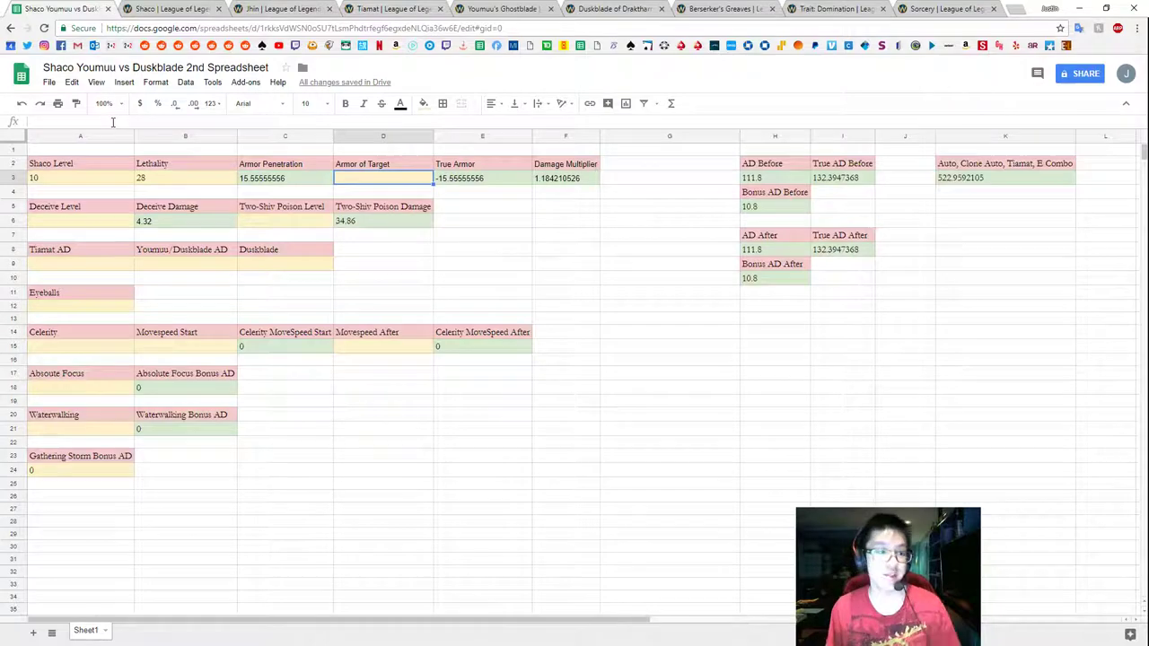
{"action": "left_click", "coordinate": [269, 8]}
{"action": "scroll", "coordinate": [154, 388], "scroll_direction": "down", "scroll_amount": 4}
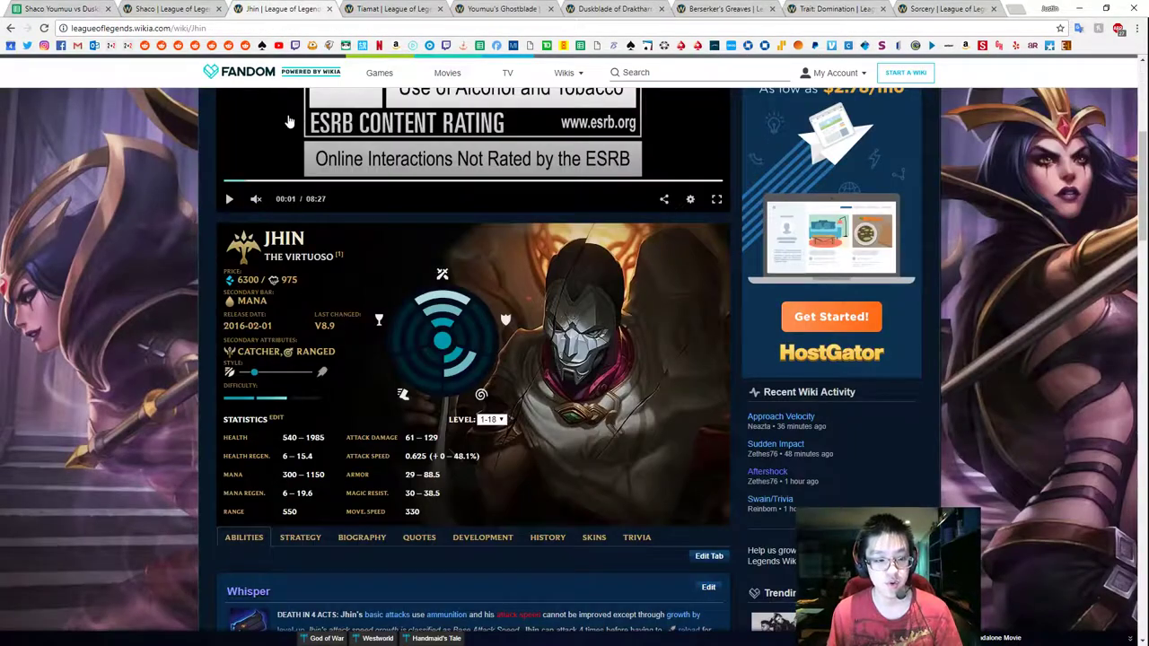
{"action": "scroll", "coordinate": [139, 262], "scroll_direction": "down", "scroll_amount": 3}
{"action": "scroll", "coordinate": [139, 262], "scroll_direction": "up", "scroll_amount": 1}
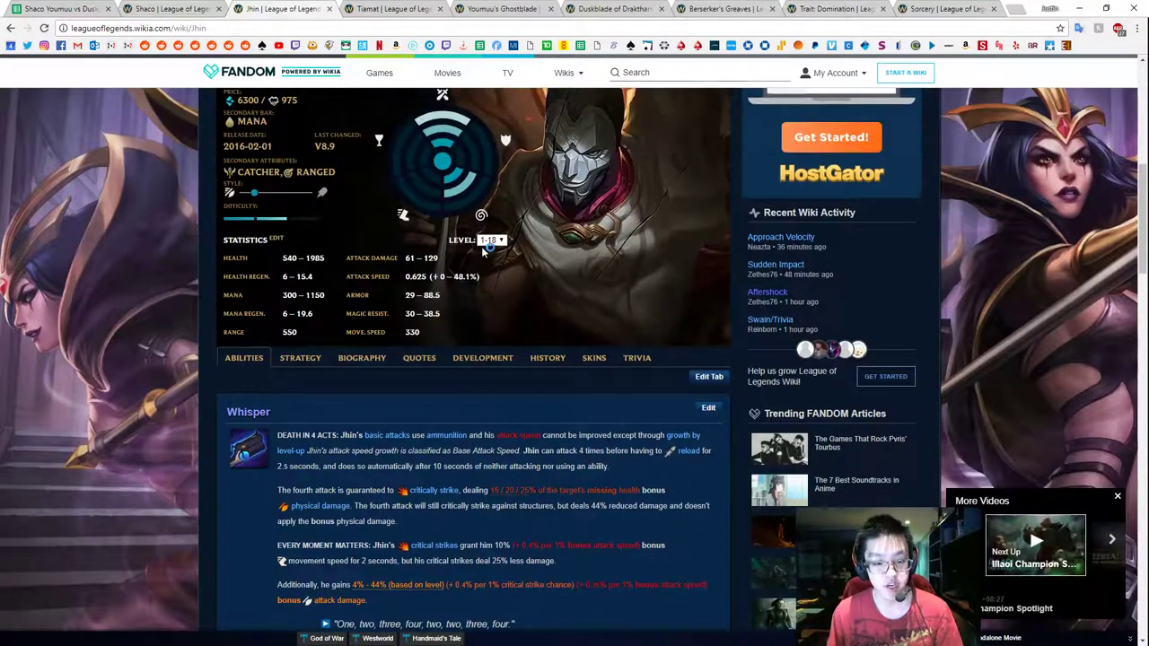
{"action": "left_click", "coordinate": [492, 240]}
{"action": "left_click", "coordinate": [482, 362]}
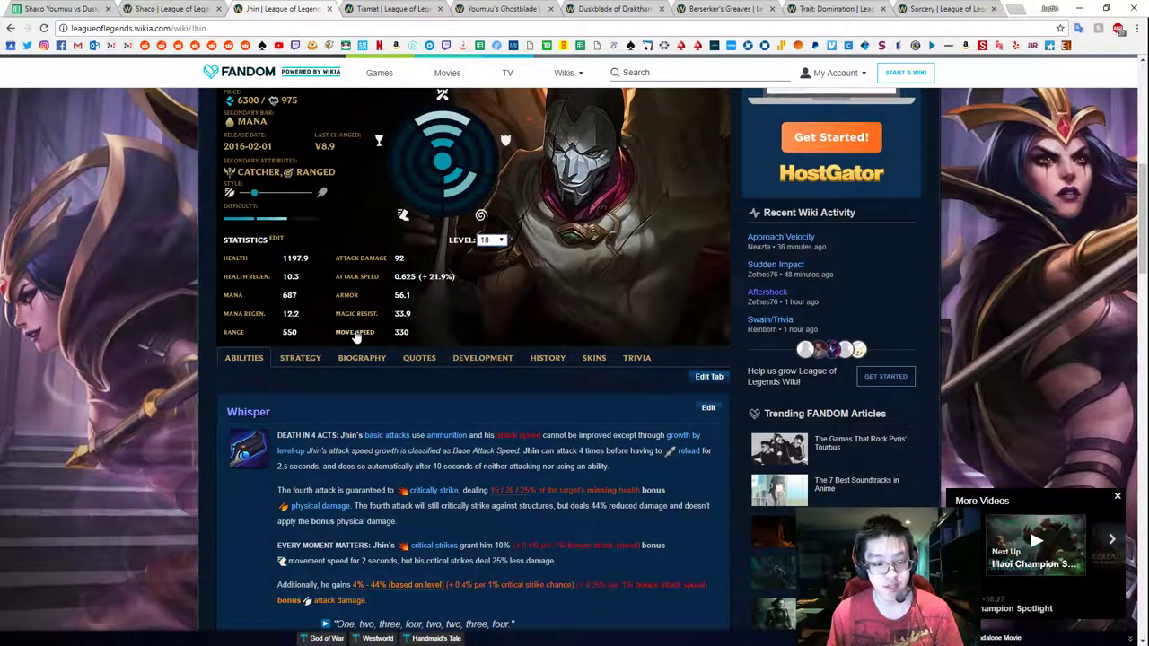
Copy Jhin's armor value of 56.1 and paste it into the spreadsheet's Armor of Target cell.
{"action": "scroll", "coordinate": [363, 330], "scroll_direction": "up", "scroll_amount": 2}
{"action": "scroll", "coordinate": [362, 329], "scroll_direction": "down", "scroll_amount": 1}
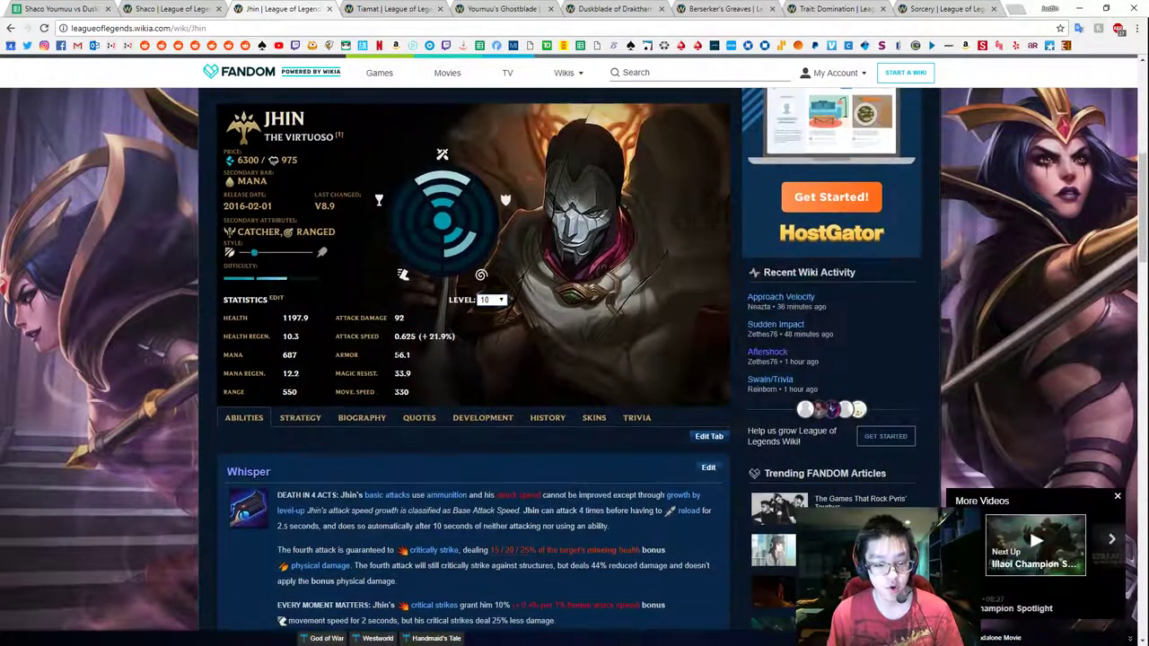
{"action": "double_click", "coordinate": [401, 355]}
{"action": "key", "text": "ctrl+c"}
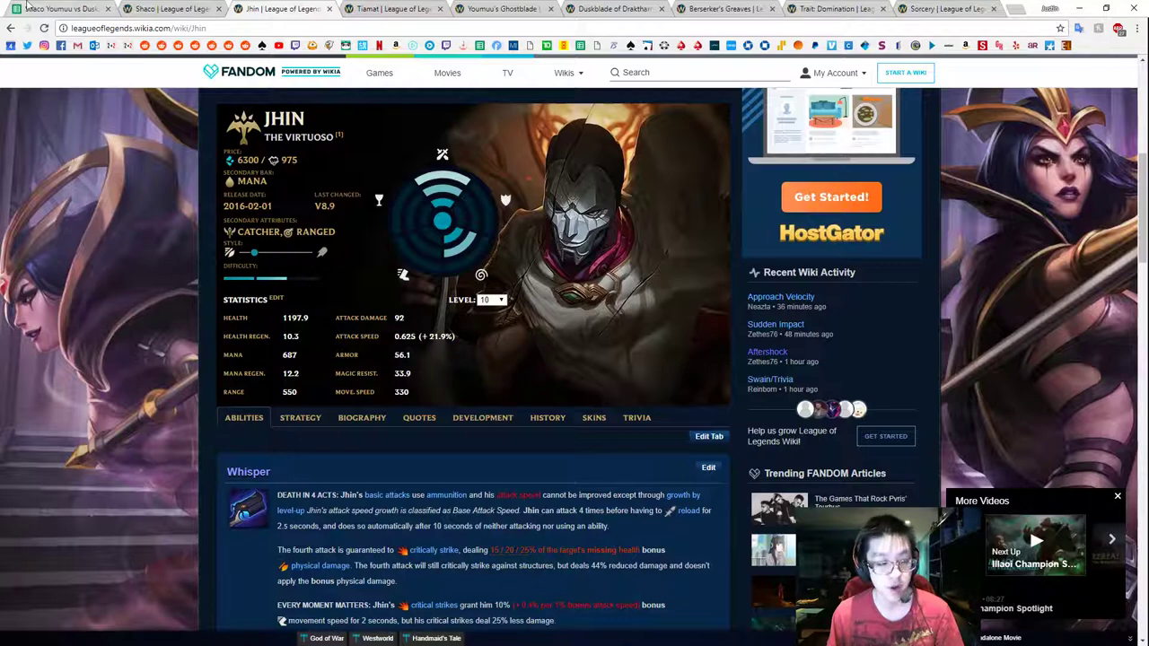
{"action": "left_click", "coordinate": [27, 8]}
{"action": "key", "text": "ctrl+v"}
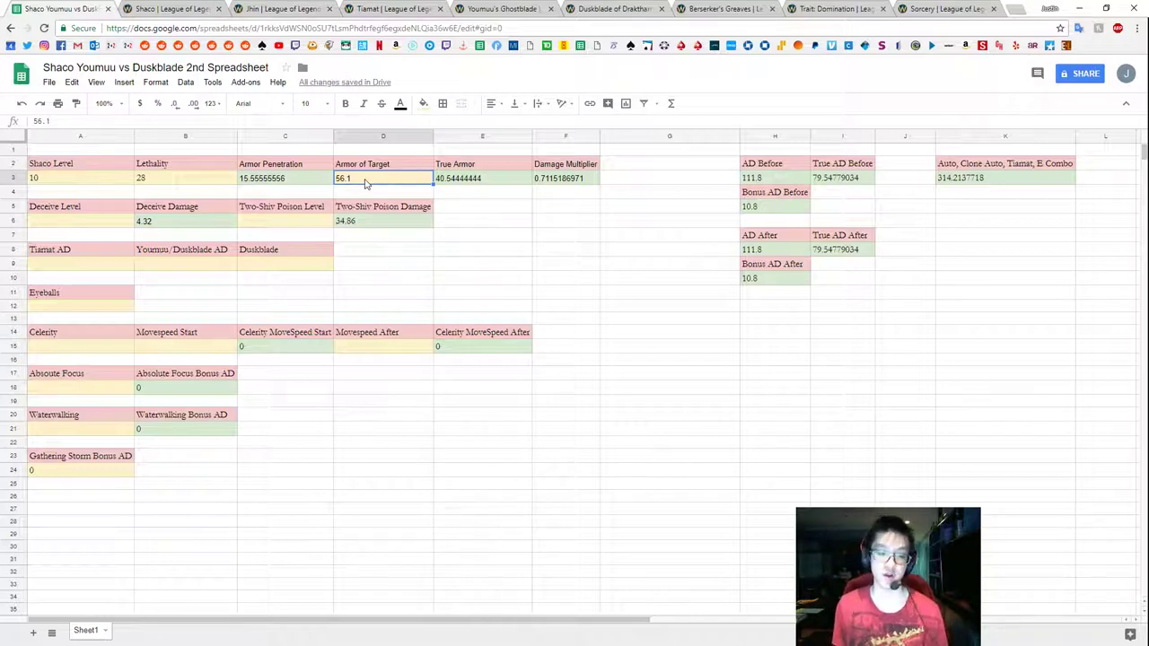
Inspect the True Armor formula and the armor cells it references without changing it.
{"action": "key", "text": "Right"}
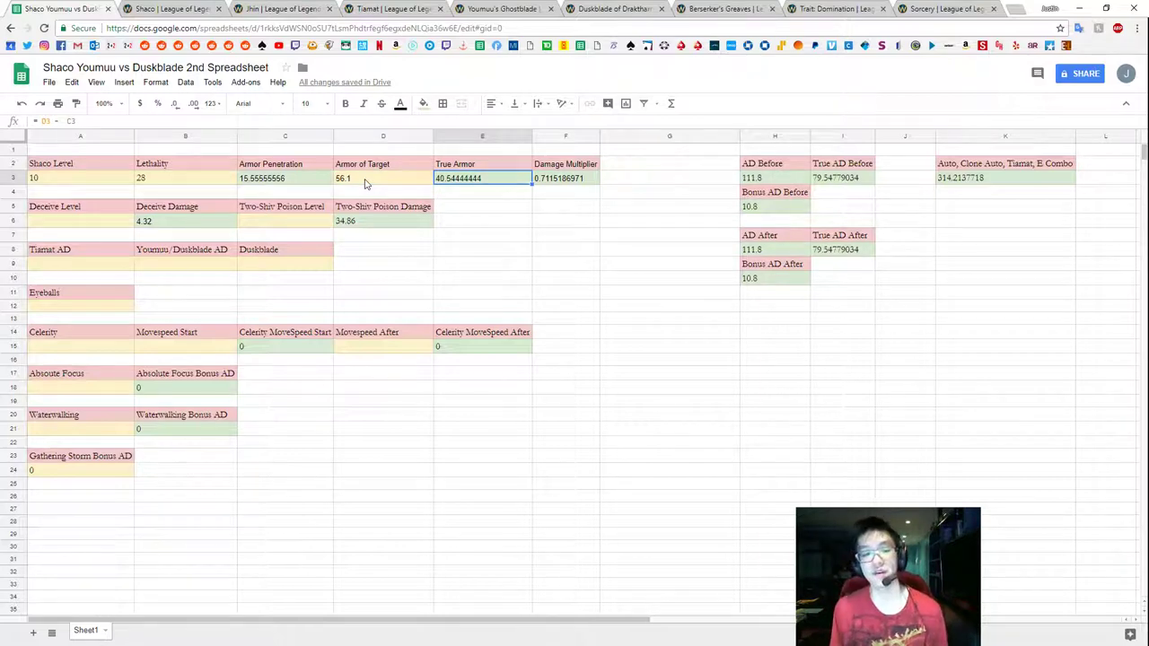
{"action": "left_click", "coordinate": [365, 180]}
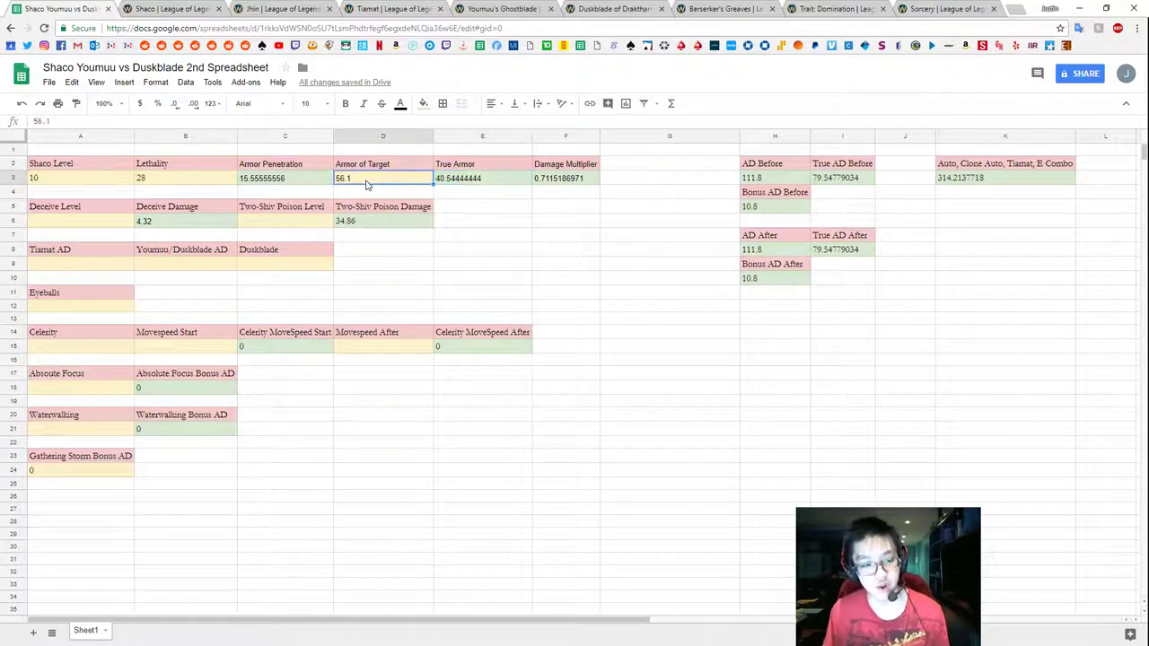
{"action": "left_click", "coordinate": [457, 187]}
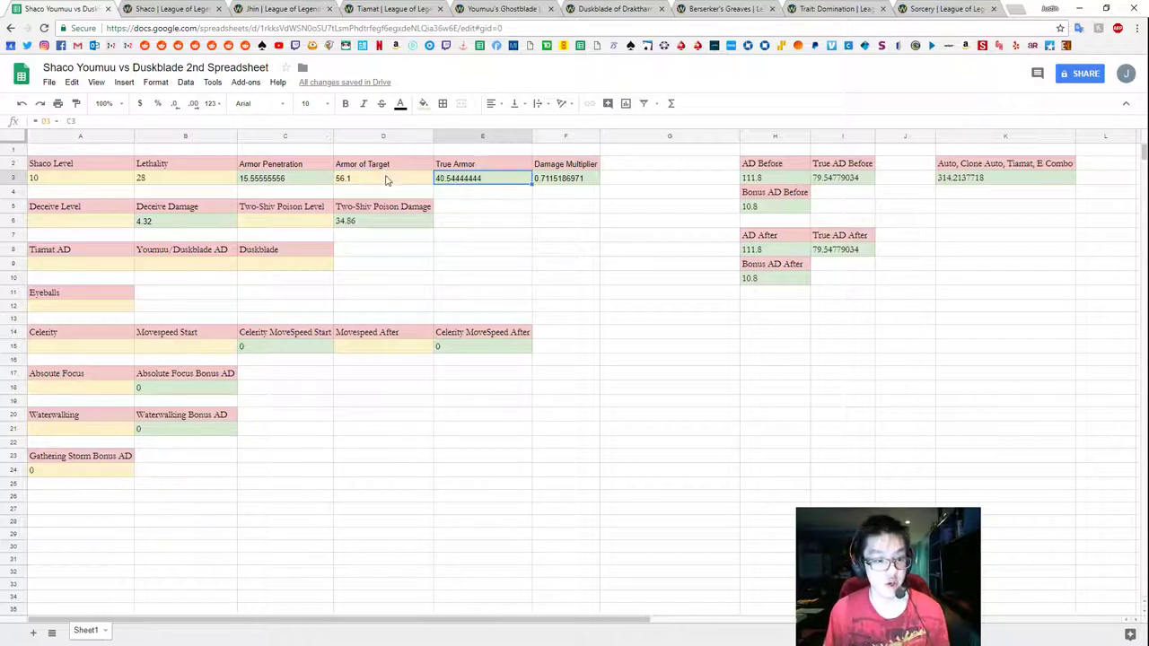
{"action": "left_click", "coordinate": [54, 120]}
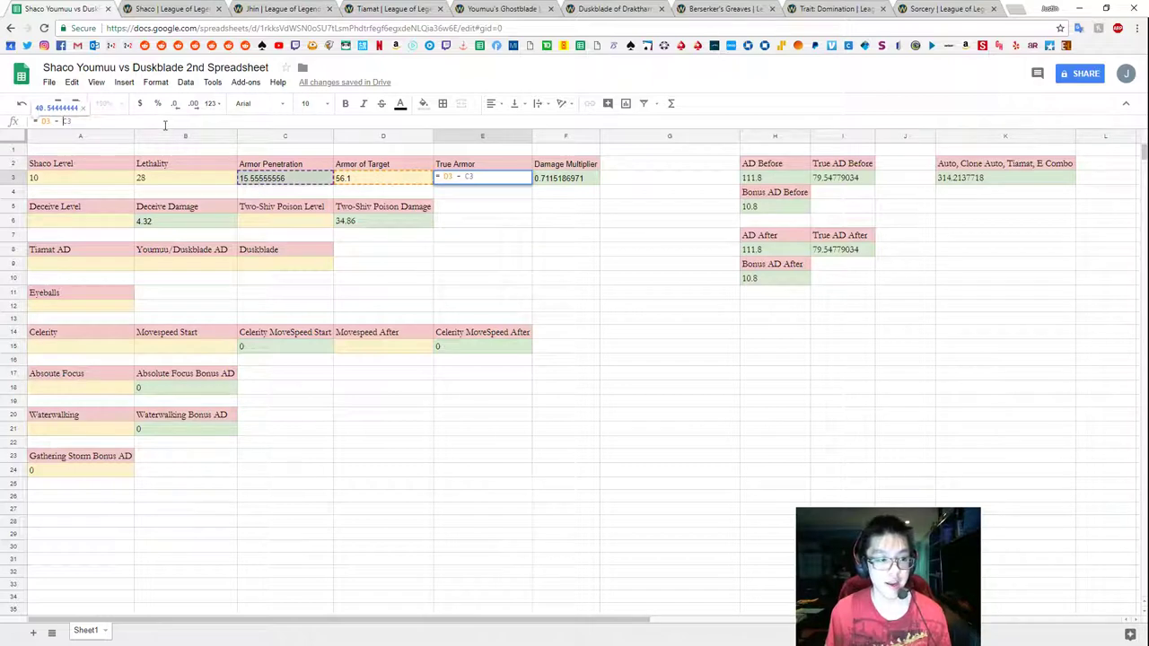
{"action": "key", "text": "Escape"}
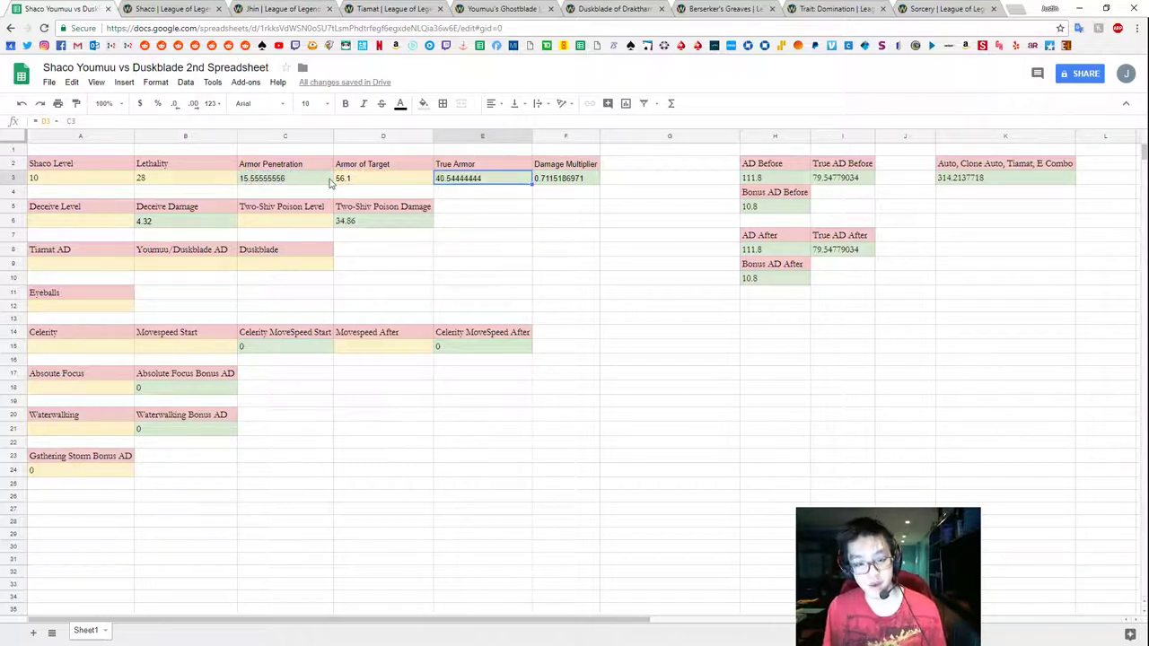
Inspect the Damage Multiplier formula and its reference to True Armor, leaving it unchanged.
{"action": "key", "text": "Right"}
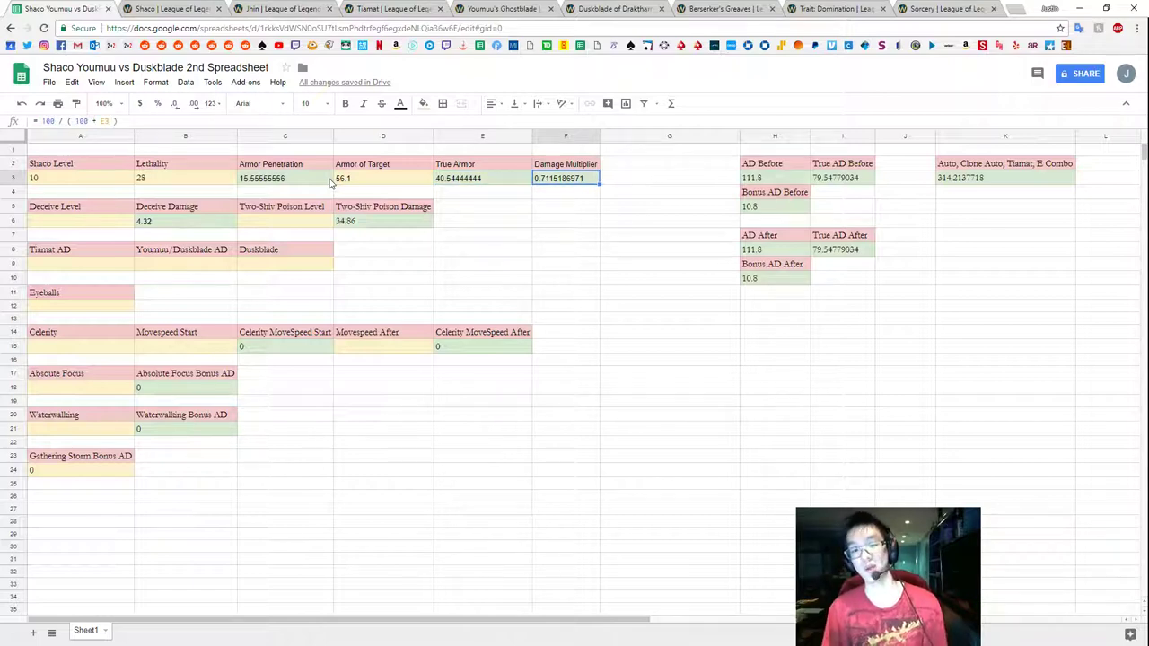
{"action": "left_click", "coordinate": [187, 122]}
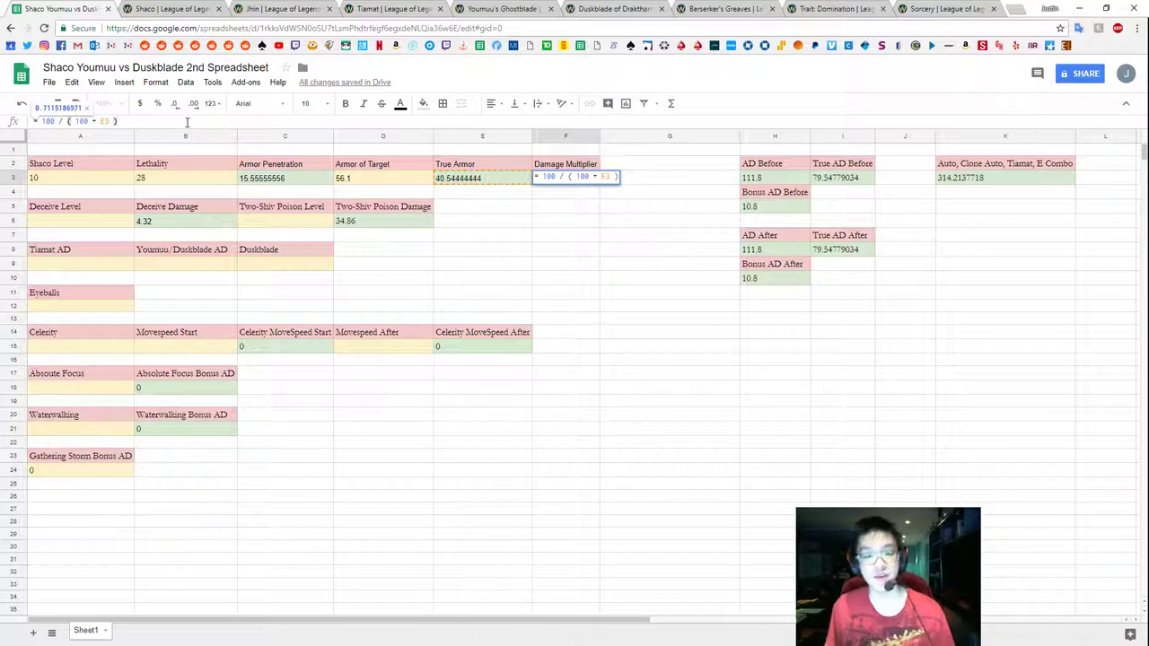
{"action": "left_click", "coordinate": [551, 198]}
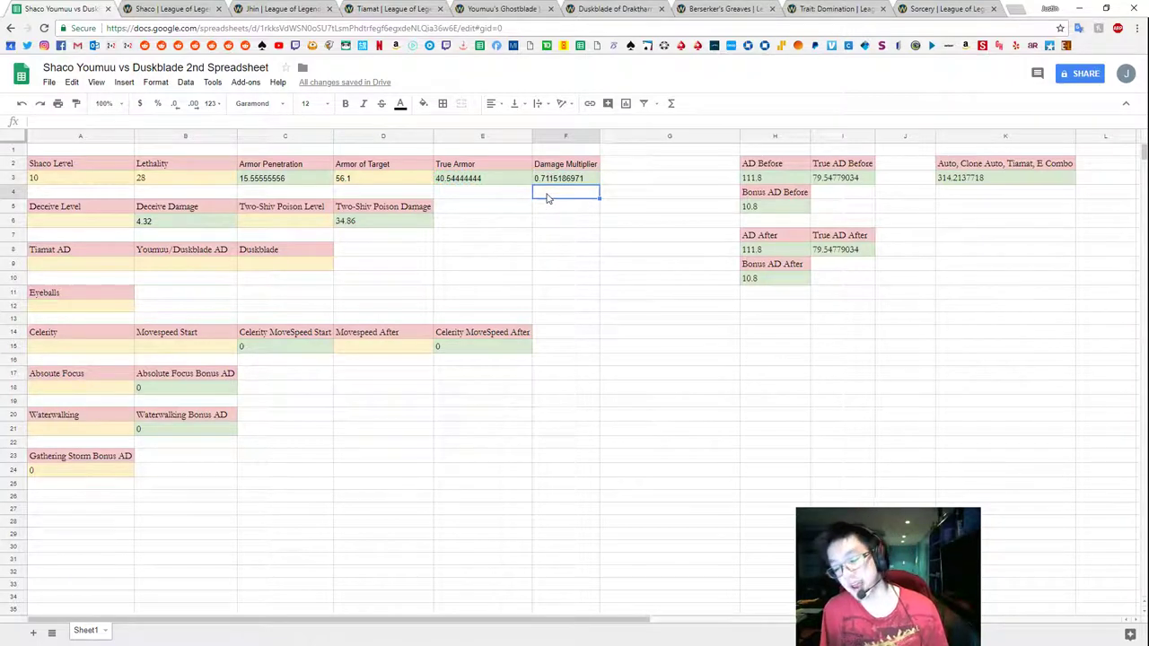
{"action": "key", "text": "Up"}
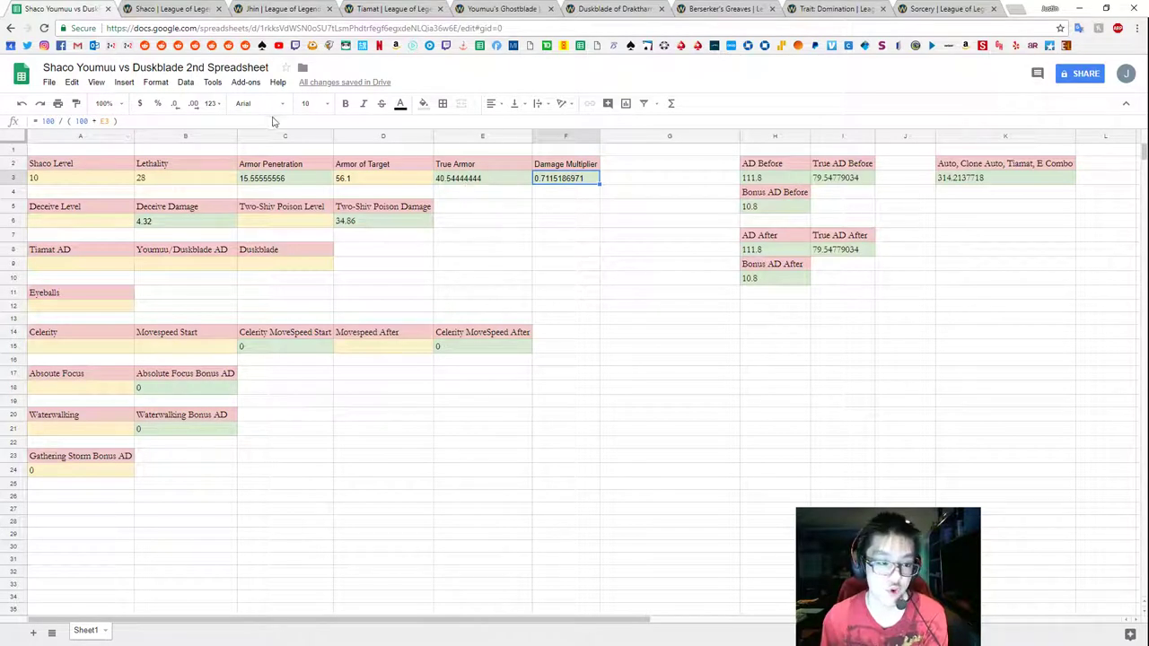
{"action": "left_click", "coordinate": [115, 122]}
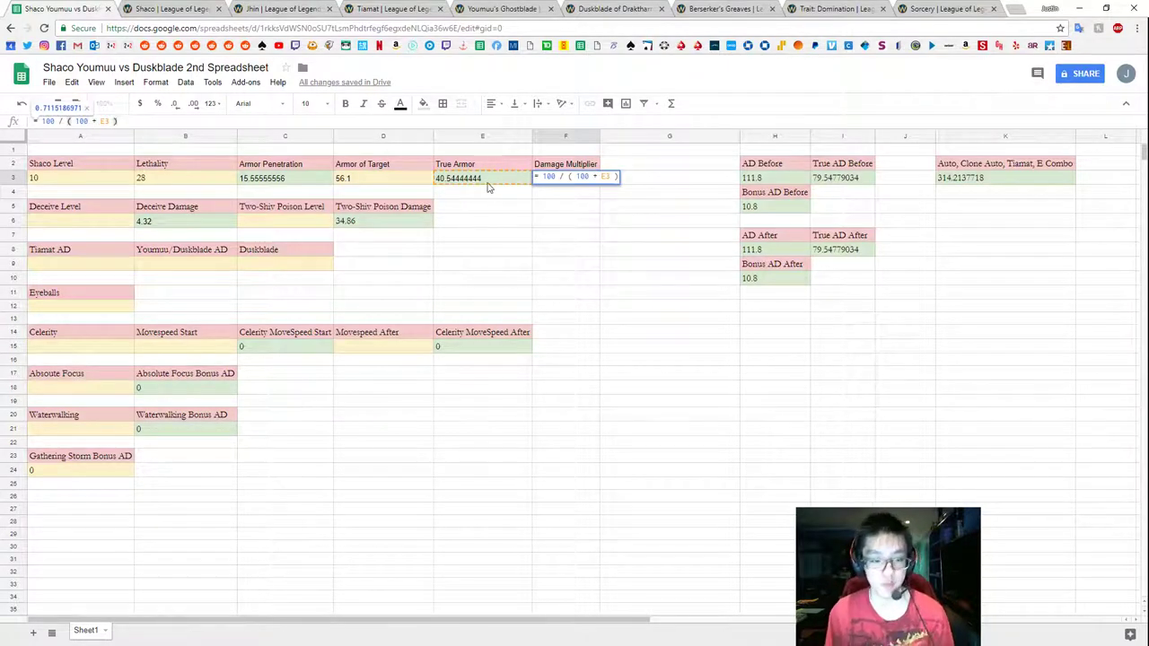
{"action": "key", "text": "Return"}
{"action": "key", "text": "Up"}
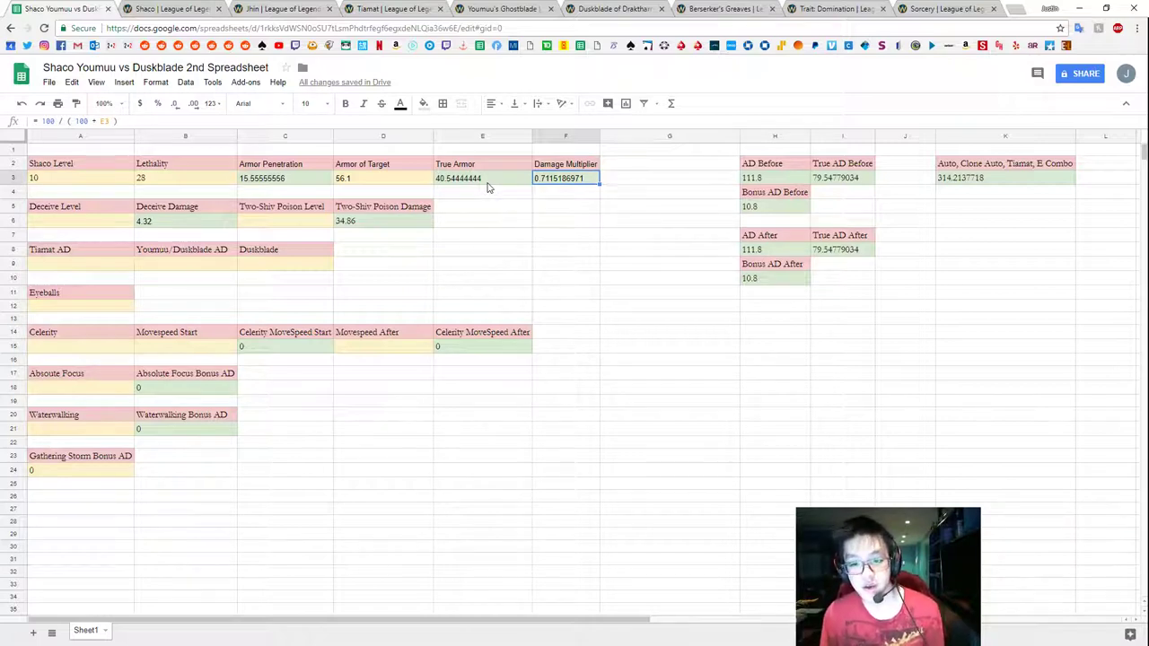
Examine the AD Before formula and how True AD Before combines it with the Damage Multiplier.
{"action": "left_click", "coordinate": [777, 166]}
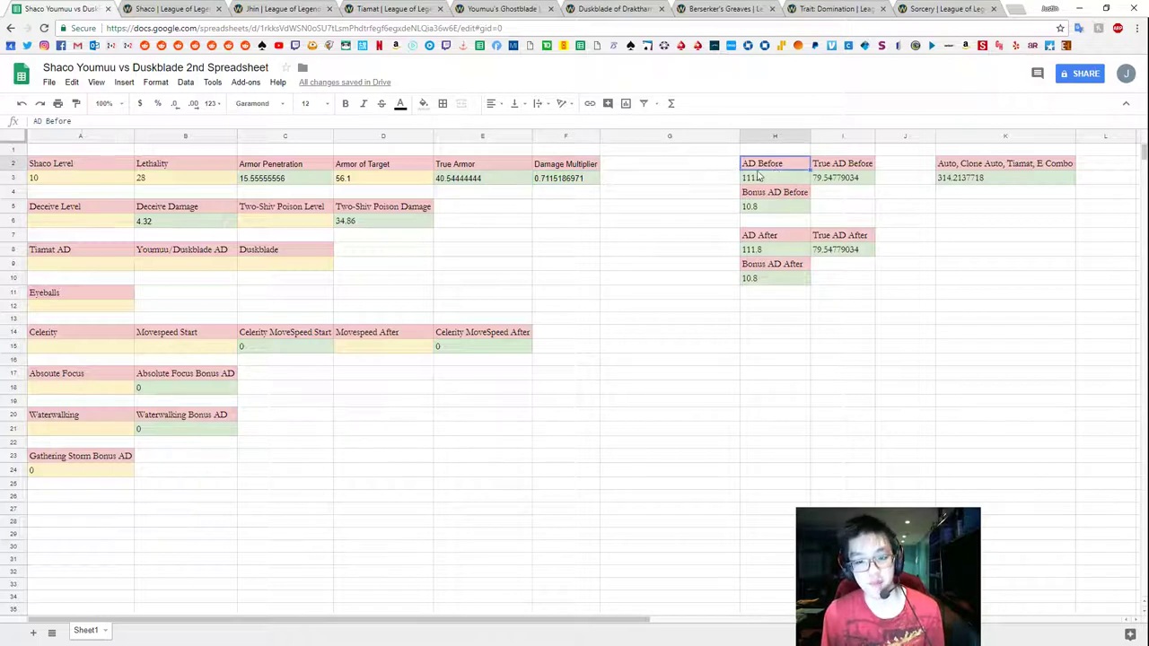
{"action": "left_click", "coordinate": [778, 179]}
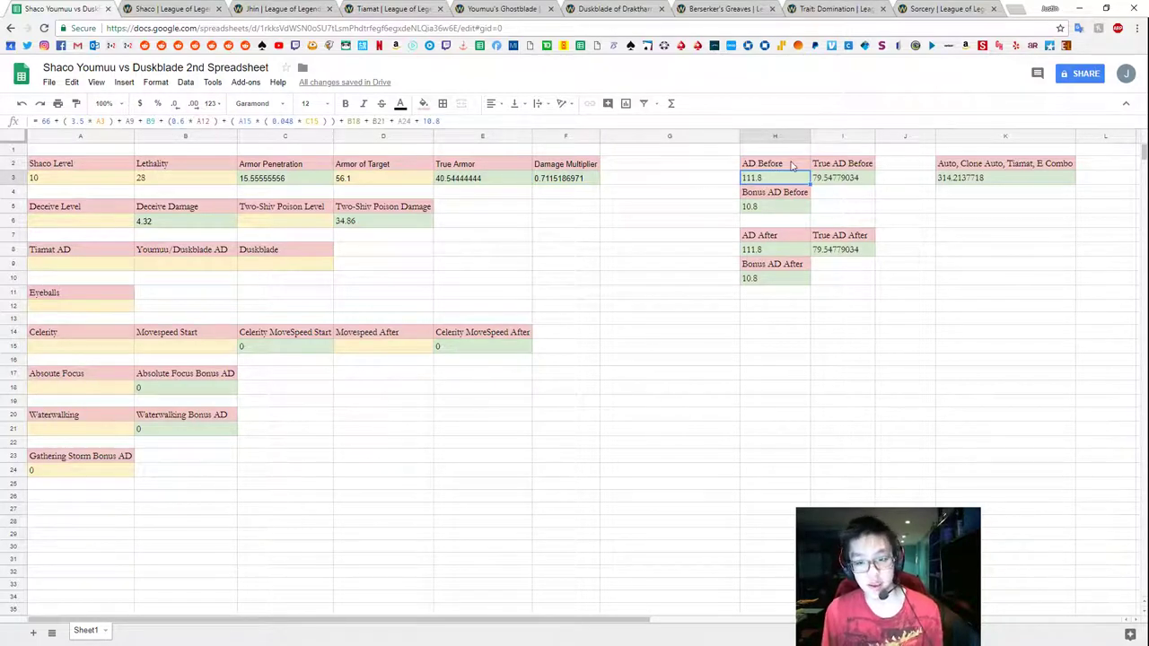
{"action": "left_click", "coordinate": [839, 180]}
{"action": "left_click", "coordinate": [51, 123]}
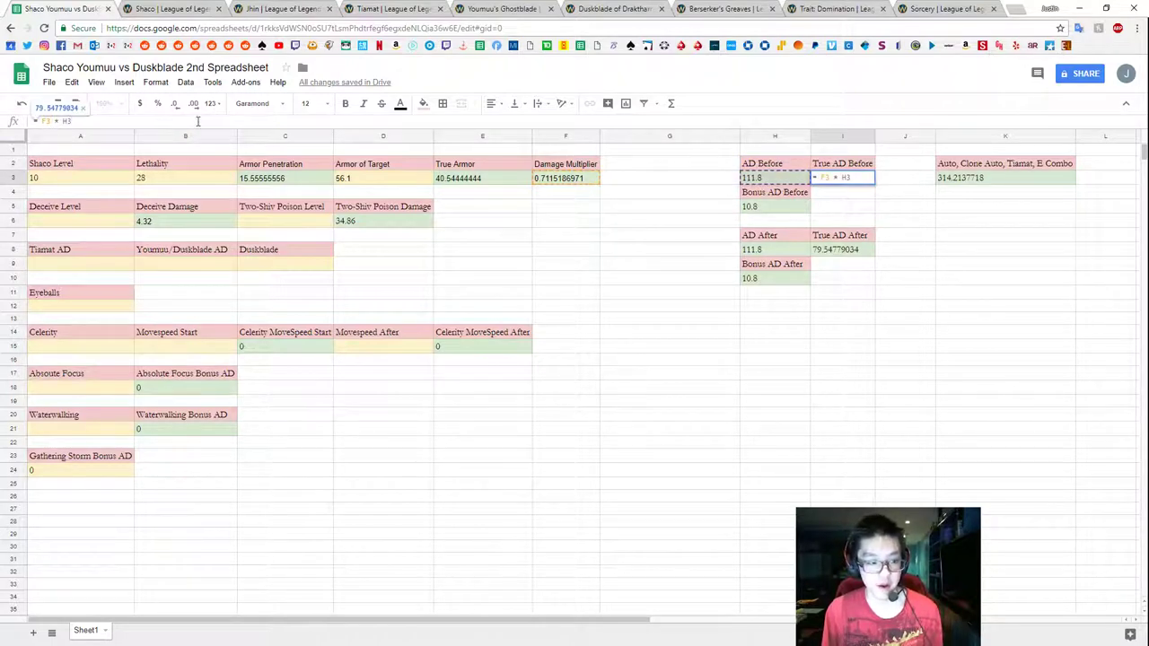
{"action": "key", "text": "Return"}
{"action": "key", "text": "Up"}
{"action": "key", "text": "Left"}
{"action": "key", "text": "Left"}
{"action": "left_click", "coordinate": [766, 183]}
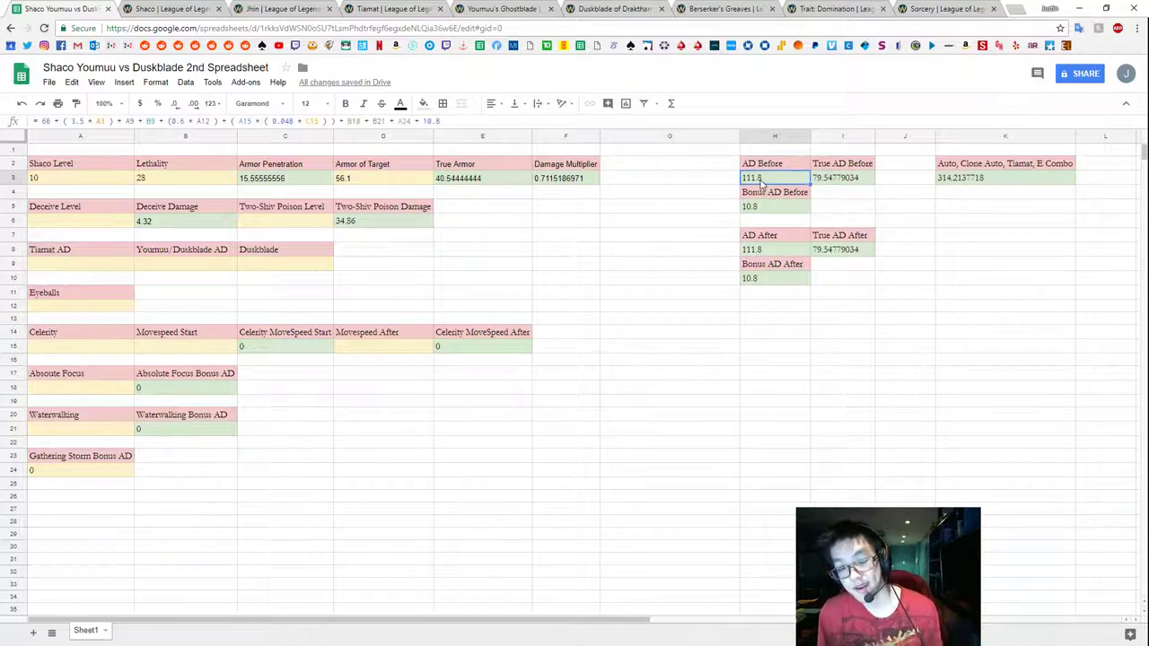
{"action": "left_click", "coordinate": [827, 184]}
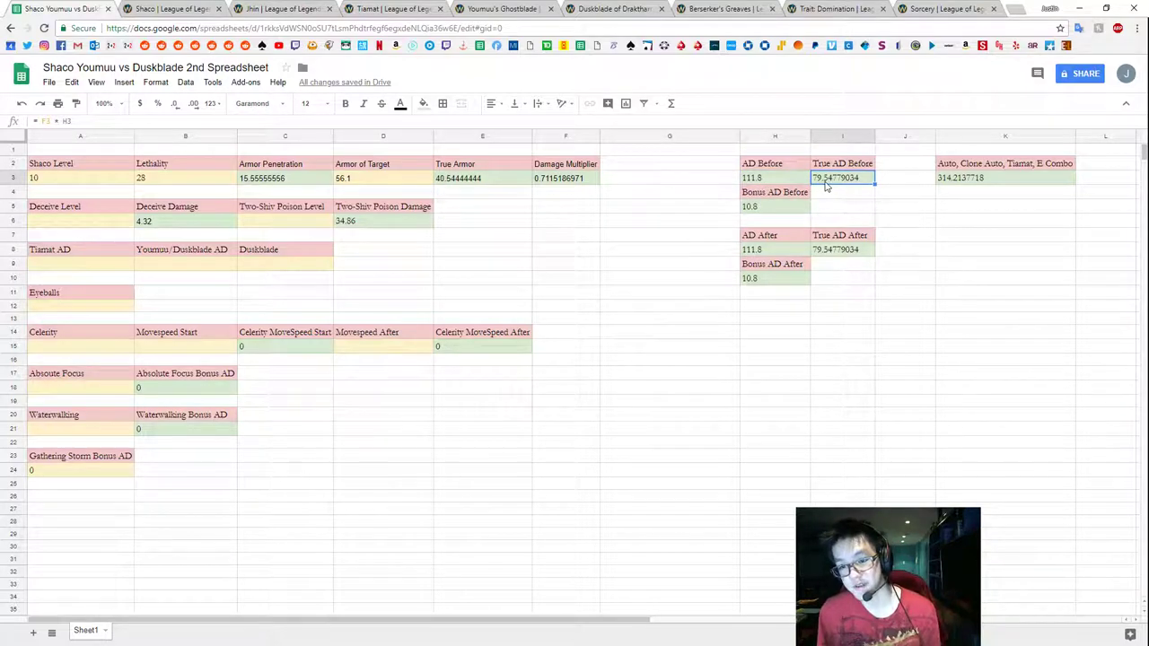
{"action": "left_click", "coordinate": [688, 183]}
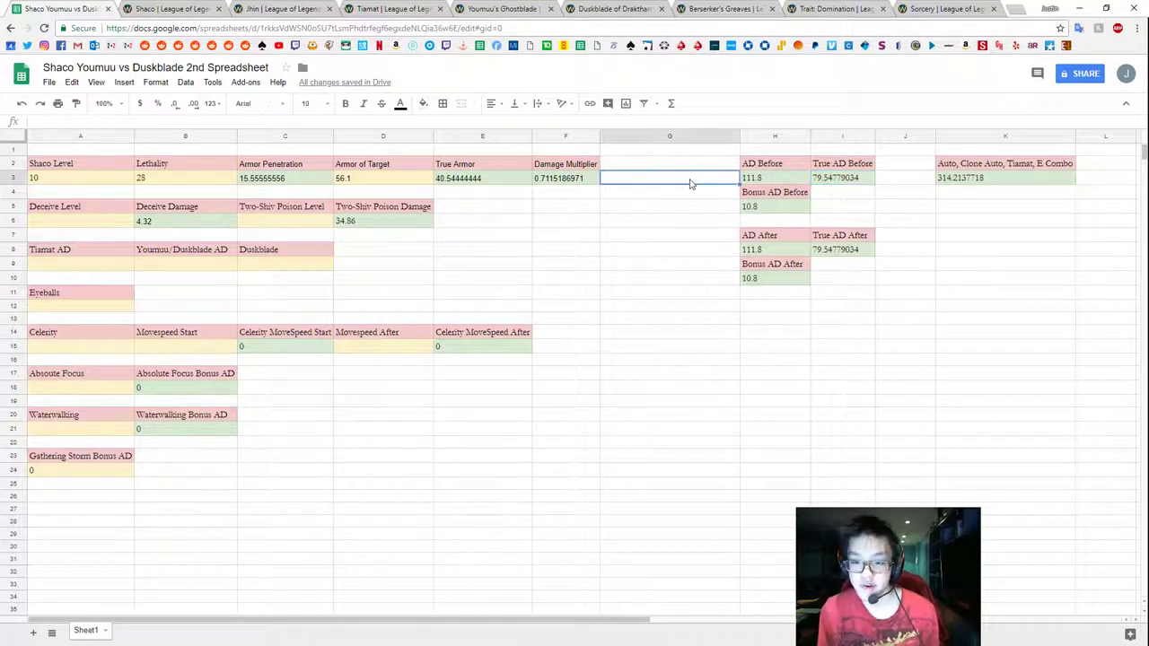
Enter 5 as the Deceive Level.
{"action": "left_click", "coordinate": [80, 222]}
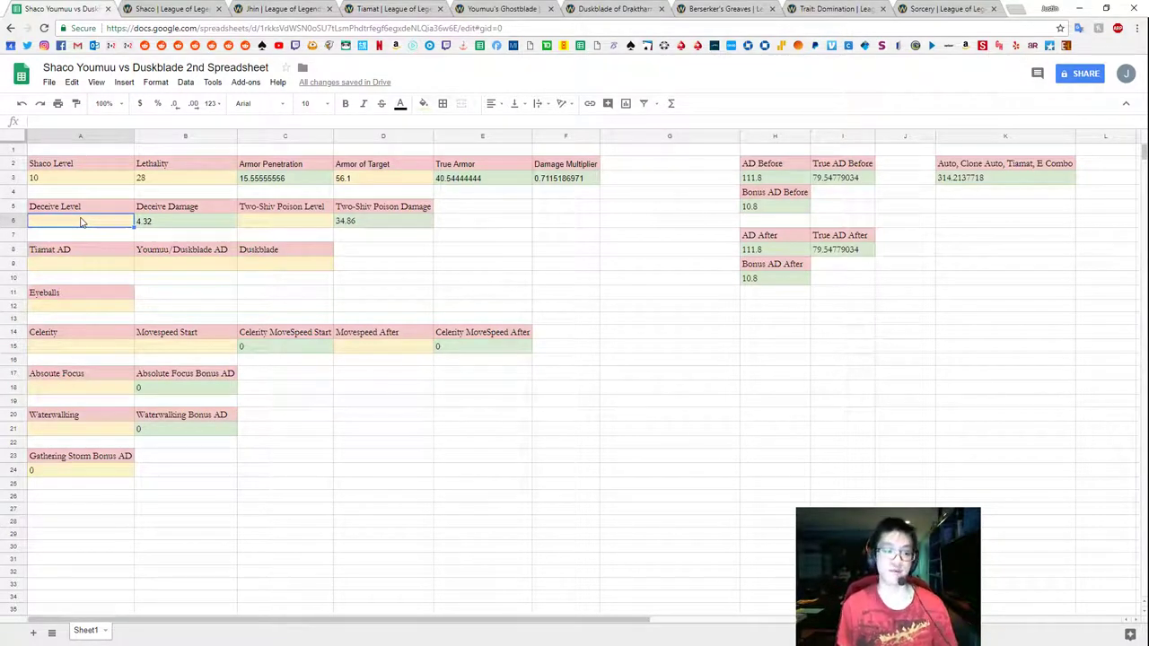
{"action": "type", "text": "5"}
{"action": "key", "text": "Tab"}
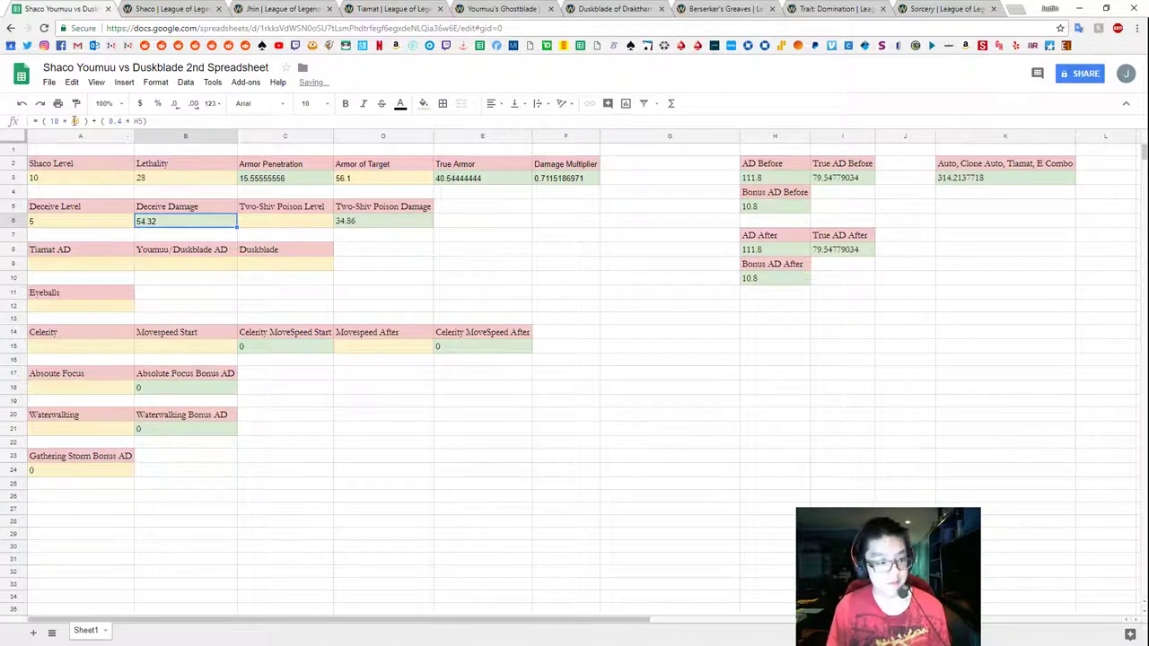
Look up Deceive's physical damage per rank and bonus AD scaling on Shaco's wiki page.
{"action": "left_click", "coordinate": [171, 9]}
{"action": "scroll", "coordinate": [91, 321], "scroll_direction": "down", "scroll_amount": 10}
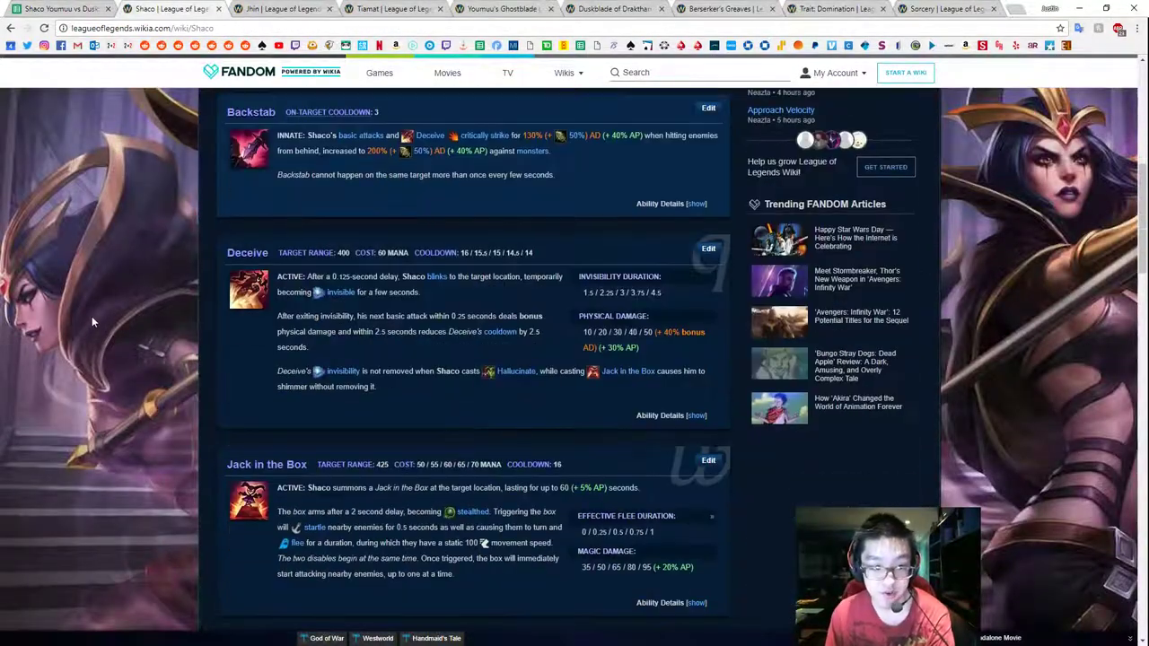
{"action": "scroll", "coordinate": [93, 319], "scroll_direction": "down", "scroll_amount": 1}
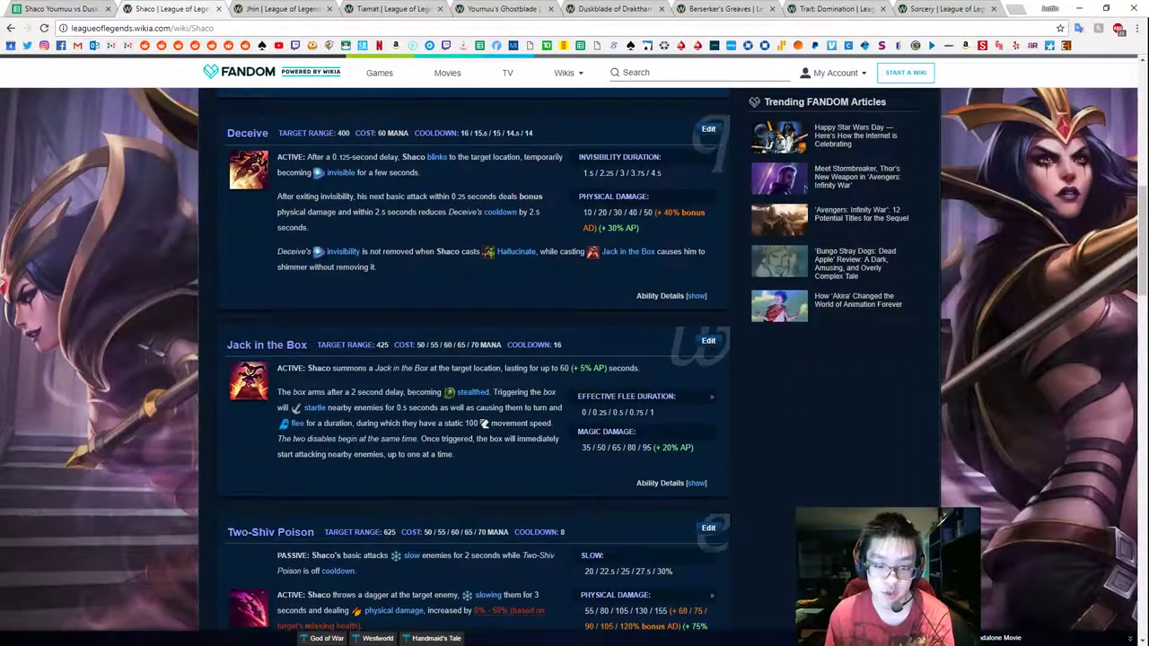
{"action": "left_click_drag", "start_coordinate": [585, 212], "coordinate": [653, 213]}
{"action": "left_click", "coordinate": [88, 87]}
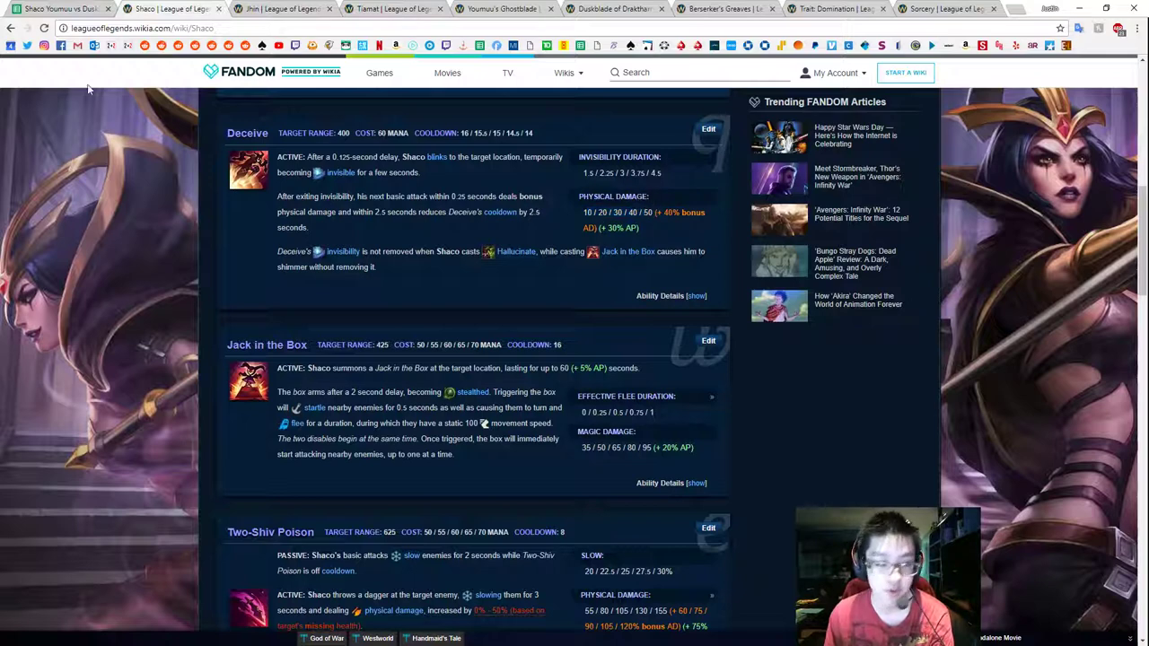
Return to the spreadsheet and inspect the Deceive Damage formula and the Bonus AD Before formula it references.
{"action": "left_click", "coordinate": [36, 13]}
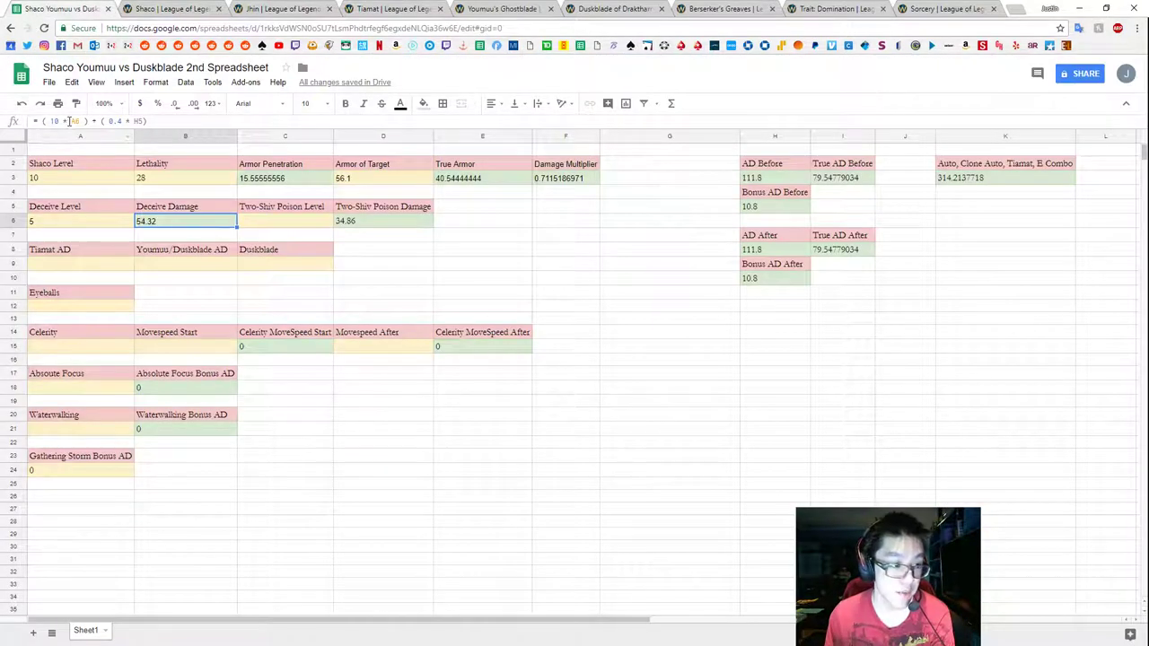
{"action": "left_click", "coordinate": [75, 121]}
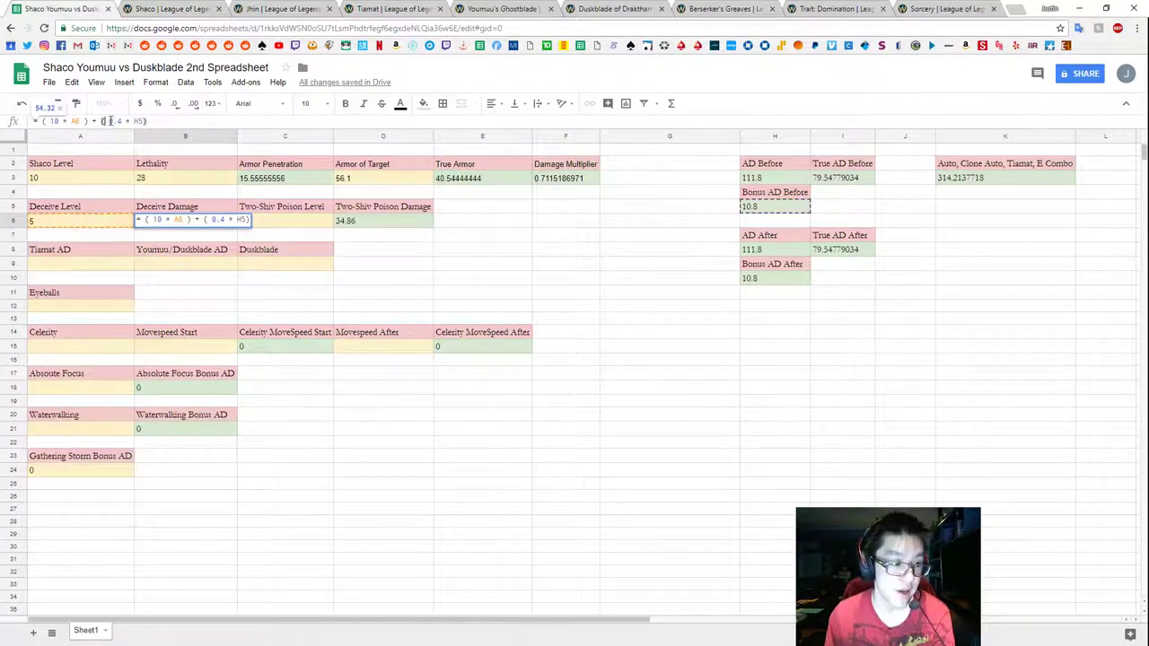
{"action": "key", "text": "Return"}
{"action": "left_click", "coordinate": [752, 209]}
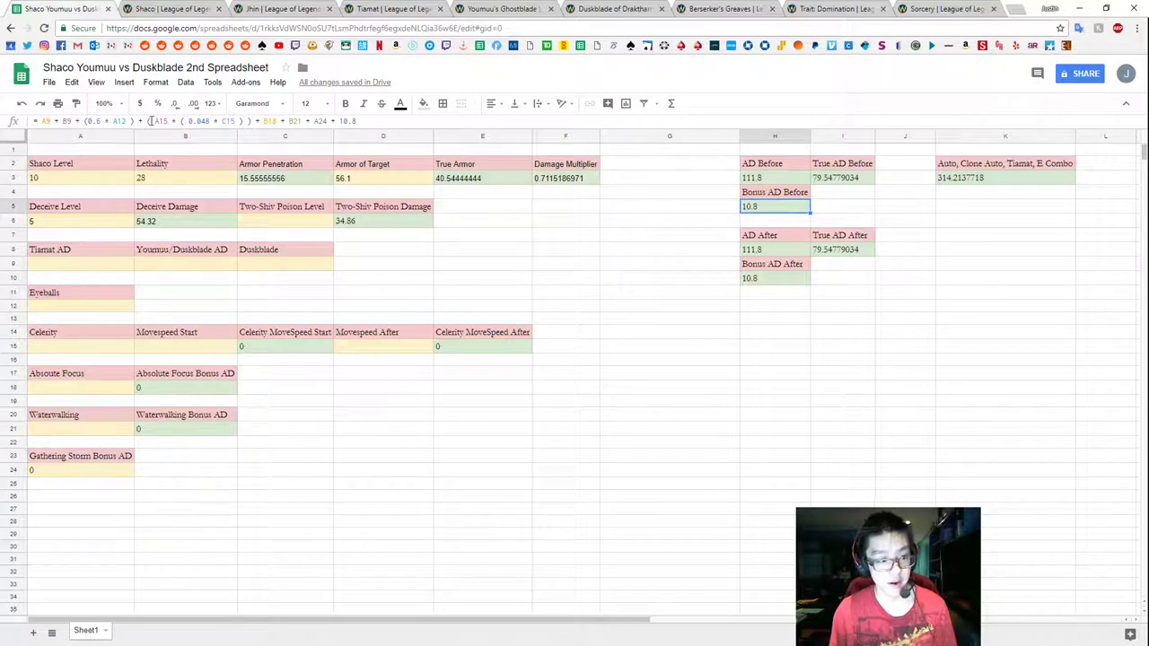
{"action": "key", "text": "Return"}
{"action": "key", "text": "Escape"}
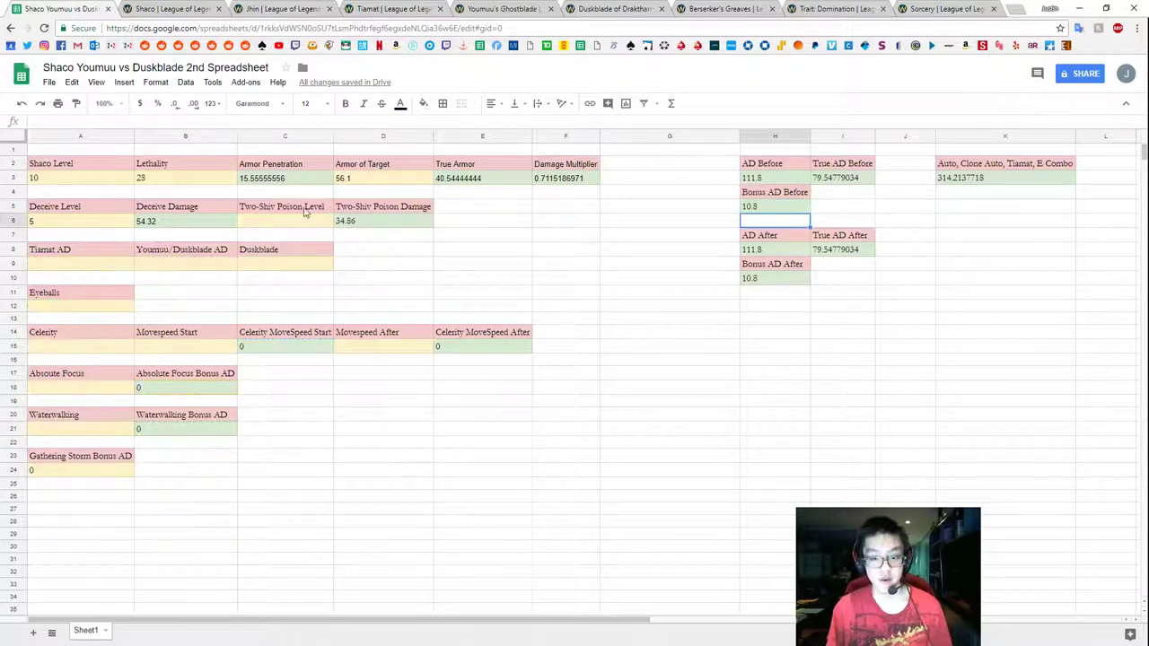
Enter 3 as the Two-Shiv Poison Level.
{"action": "left_click", "coordinate": [271, 210]}
{"action": "left_click", "coordinate": [290, 218]}
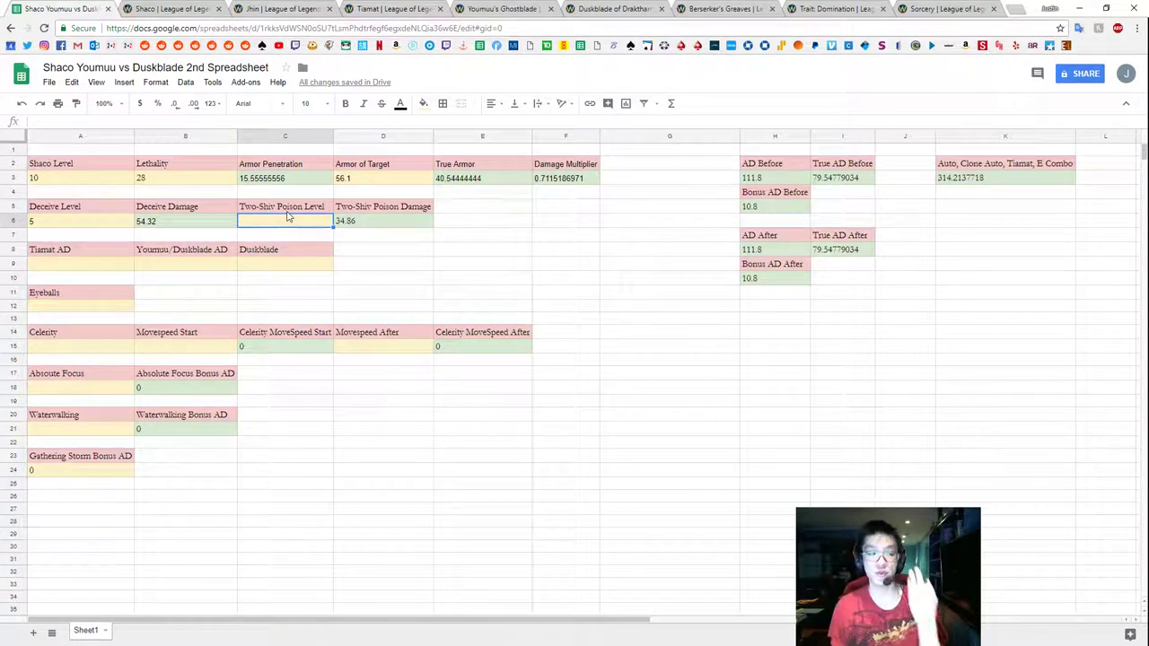
{"action": "left_click", "coordinate": [115, 180]}
{"action": "left_click", "coordinate": [303, 225]}
{"action": "type", "text": "3"}
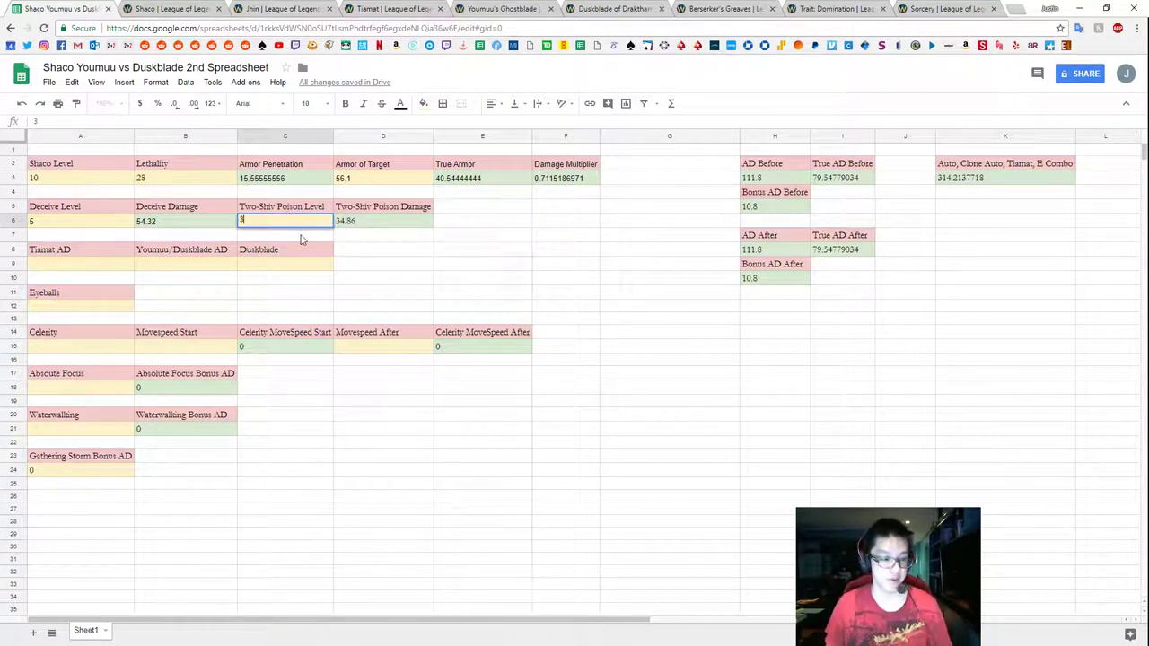
{"action": "key", "text": "Return"}
{"action": "key", "text": "Up"}
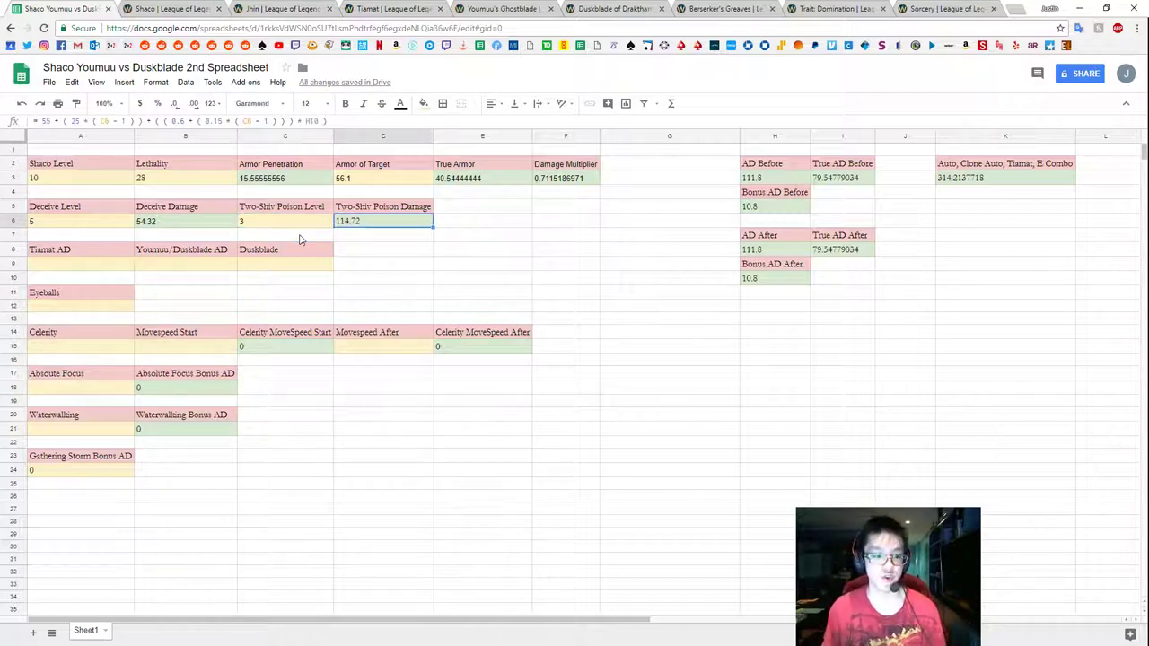
Look up Two-Shiv Poison's physical damage per rank and bonus AD ratios on Shaco's wiki page.
{"action": "left_click", "coordinate": [170, 8]}
{"action": "scroll", "coordinate": [467, 359], "scroll_direction": "down", "scroll_amount": 4}
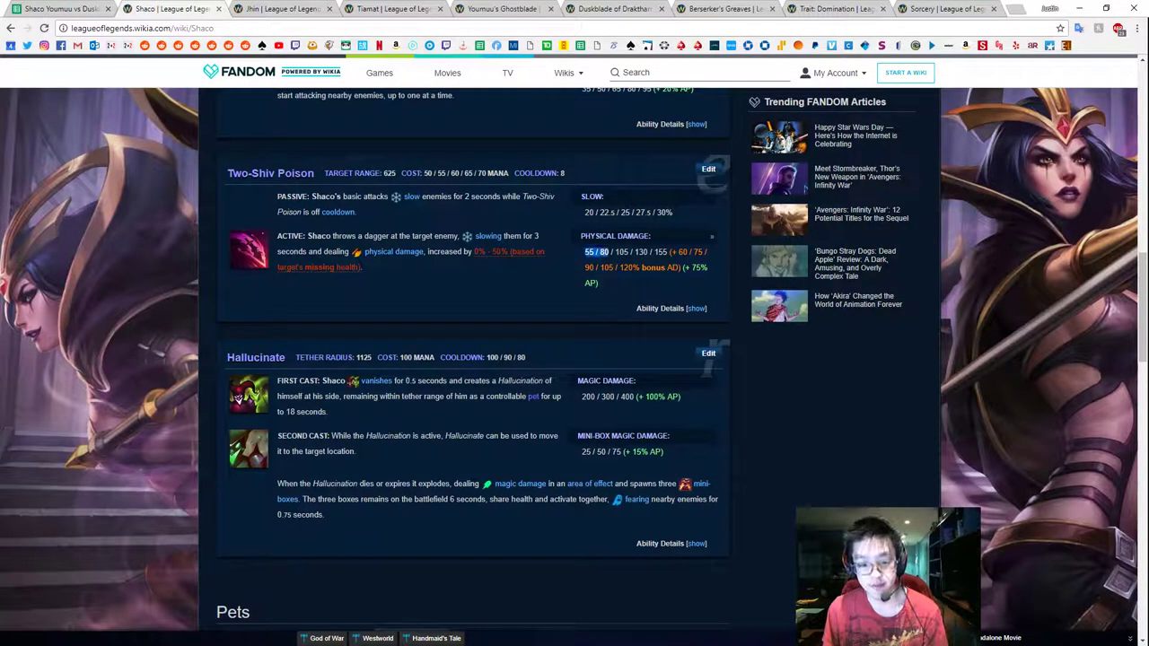
{"action": "left_click_drag", "start_coordinate": [595, 252], "coordinate": [689, 252]}
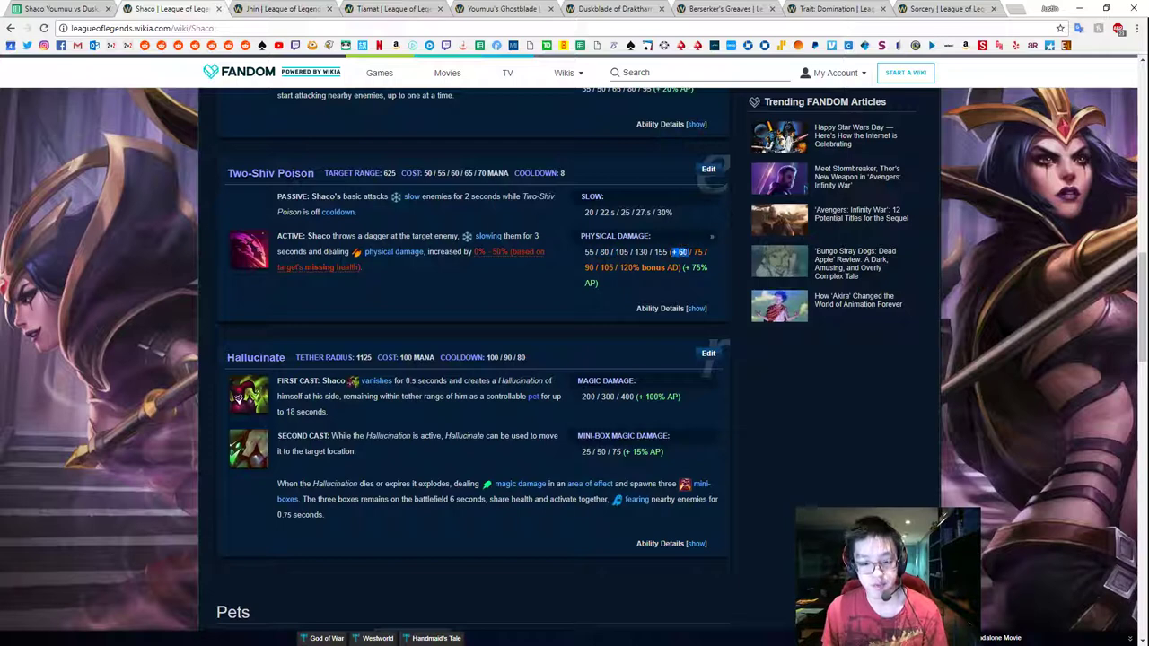
{"action": "left_click_drag", "start_coordinate": [585, 252], "coordinate": [598, 283]}
{"action": "left_click", "coordinate": [157, 70]}
Return to the spreadsheet and inspect the level scaling and bonus AD terms of the Two-Shiv Poison Damage formula.
{"action": "key", "text": "ctrl+shift+Tab"}
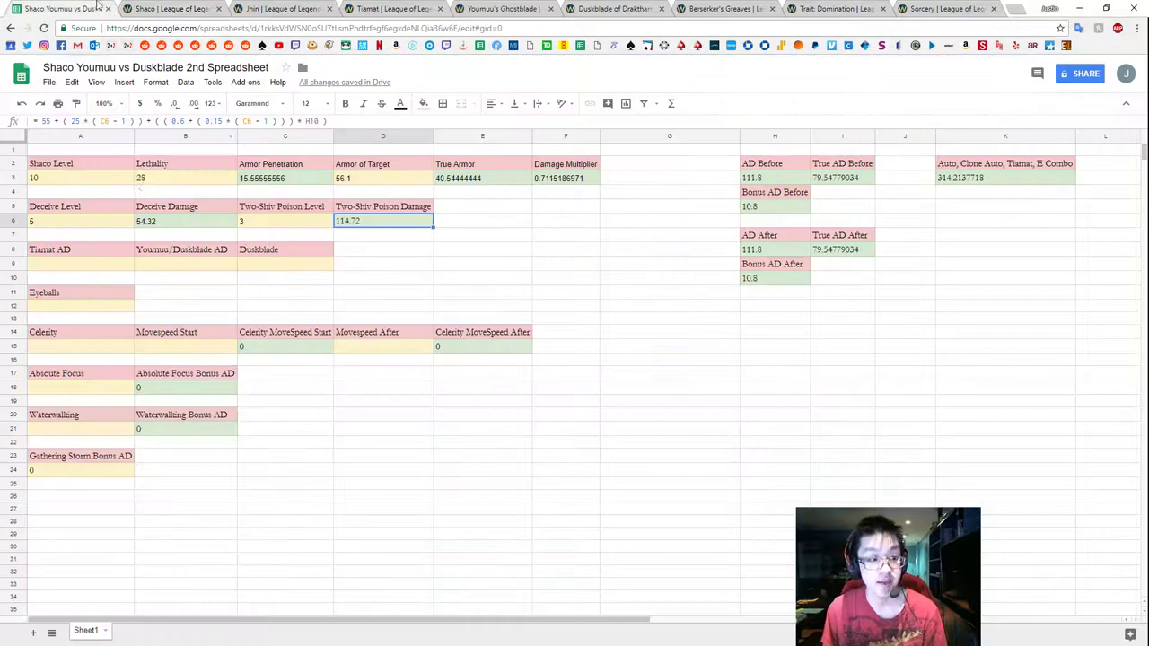
{"action": "left_click", "coordinate": [73, 123]}
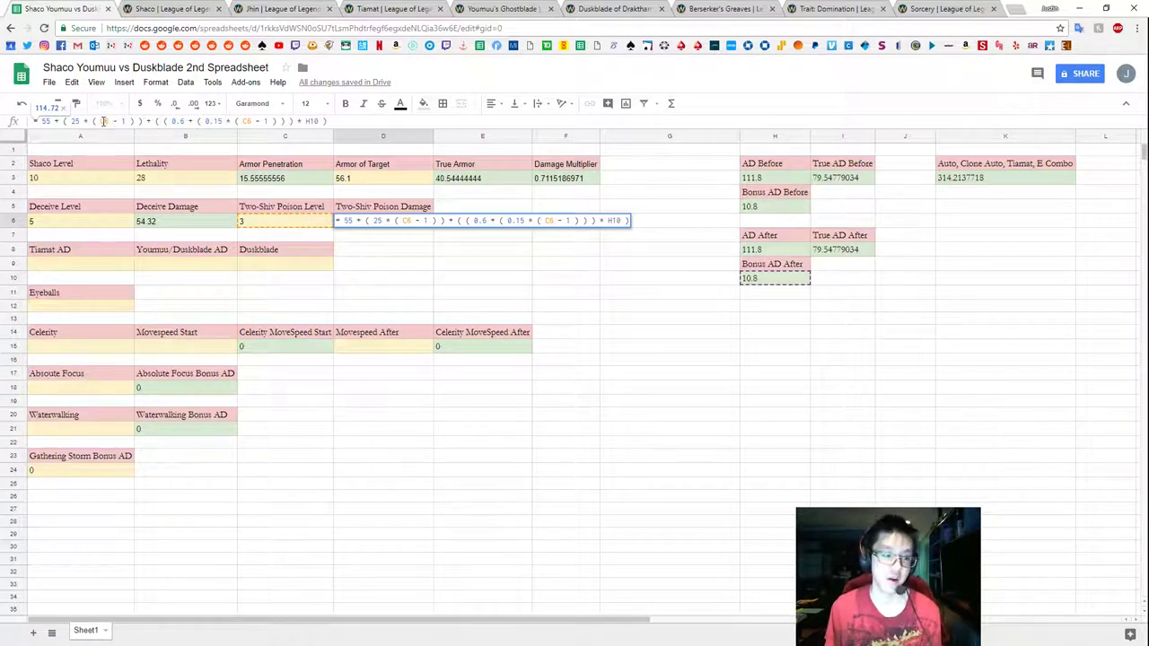
{"action": "left_click_drag", "start_coordinate": [101, 121], "coordinate": [132, 121]}
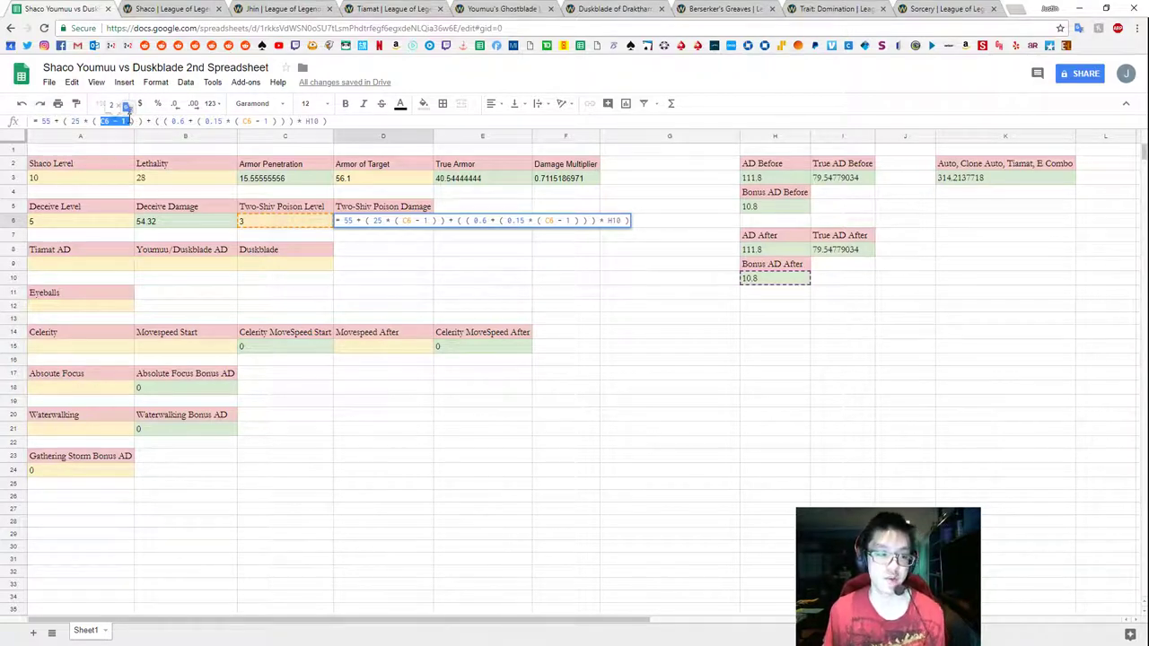
{"action": "left_click", "coordinate": [150, 122]}
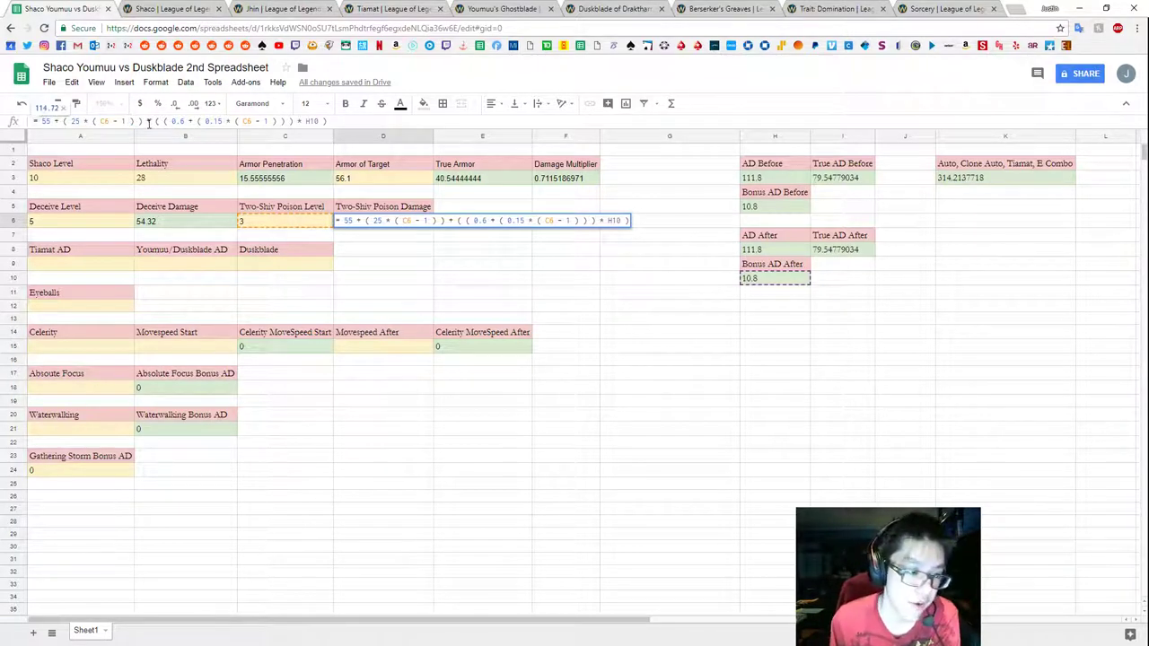
{"action": "left_click", "coordinate": [191, 121]}
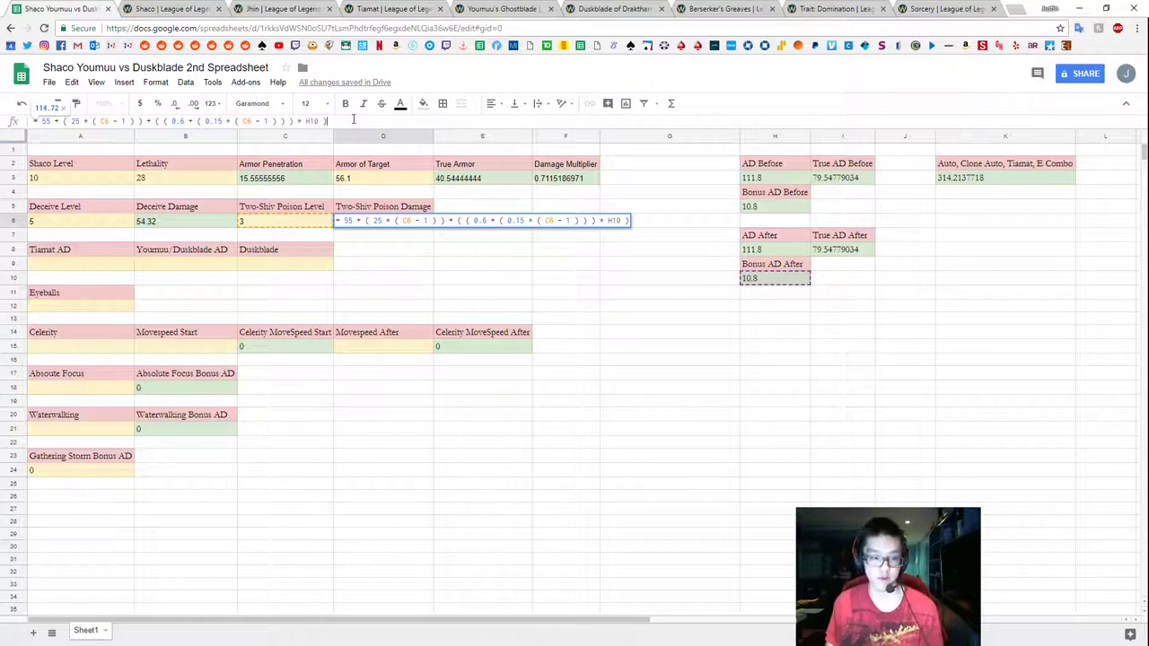
{"action": "key", "text": "Return"}
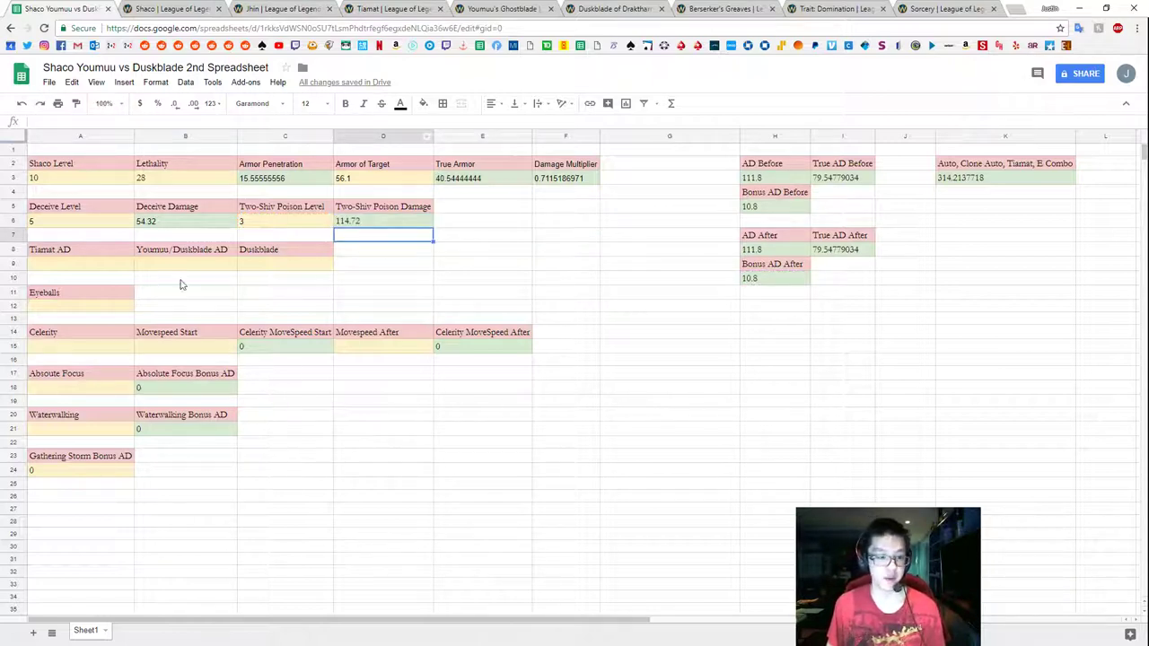
Look up Tiamat's attack damage on its wiki page and enter 25 as the Tiamat AD in the spreadsheet.
{"action": "left_click", "coordinate": [83, 255]}
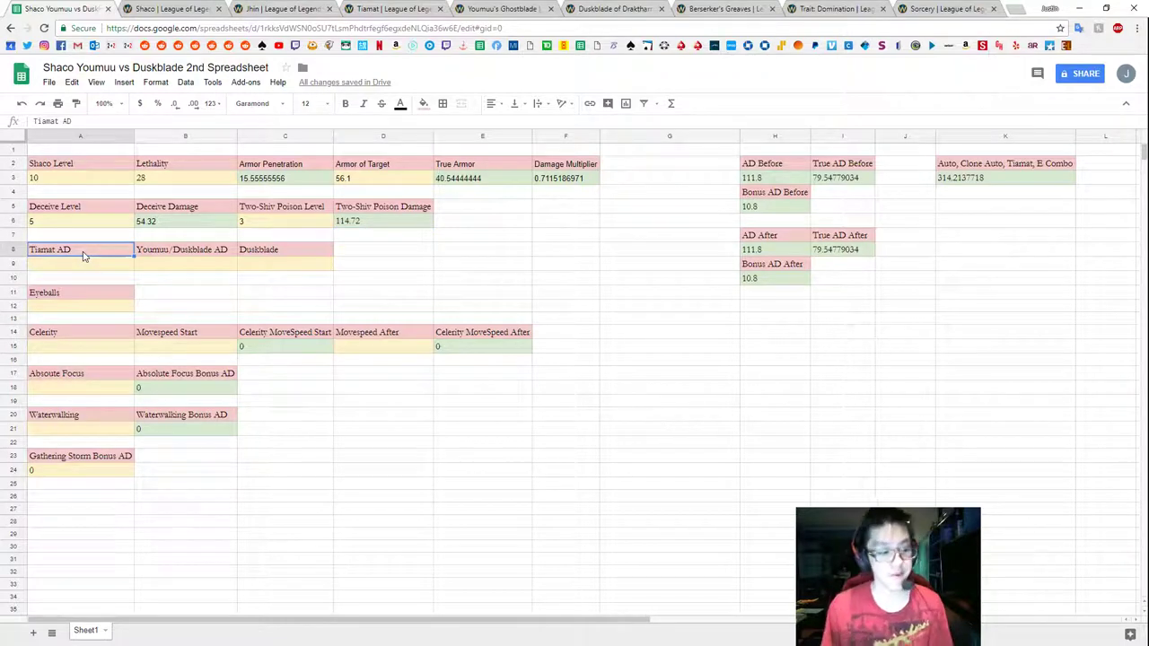
{"action": "left_click", "coordinate": [84, 260]}
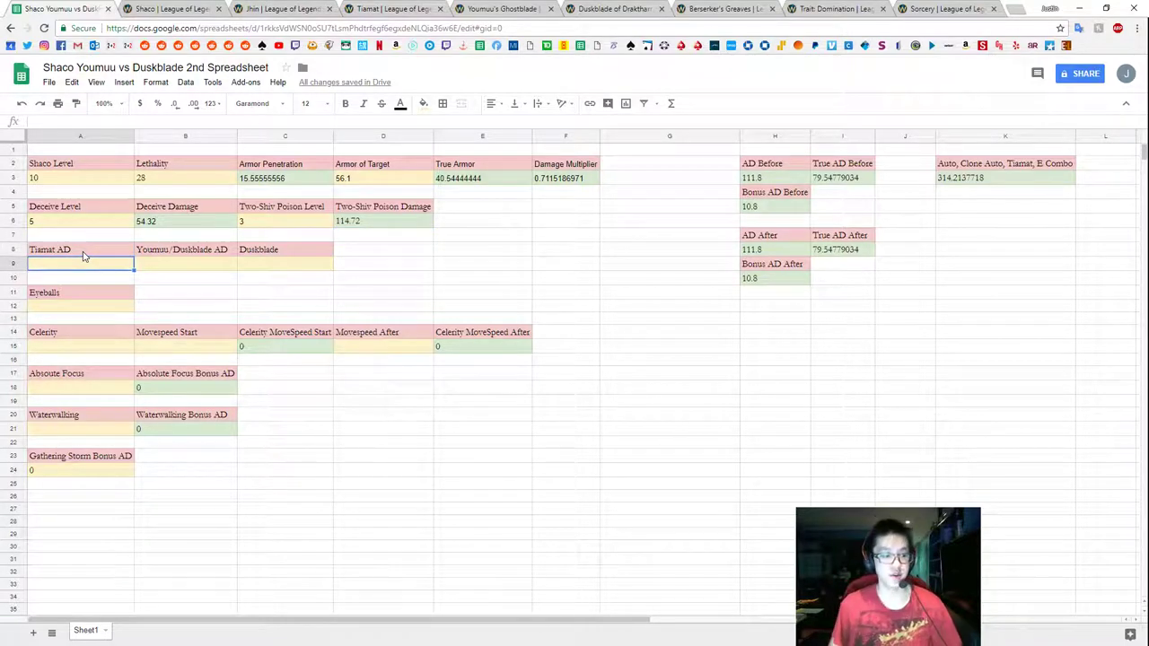
{"action": "left_click", "coordinate": [386, 8]}
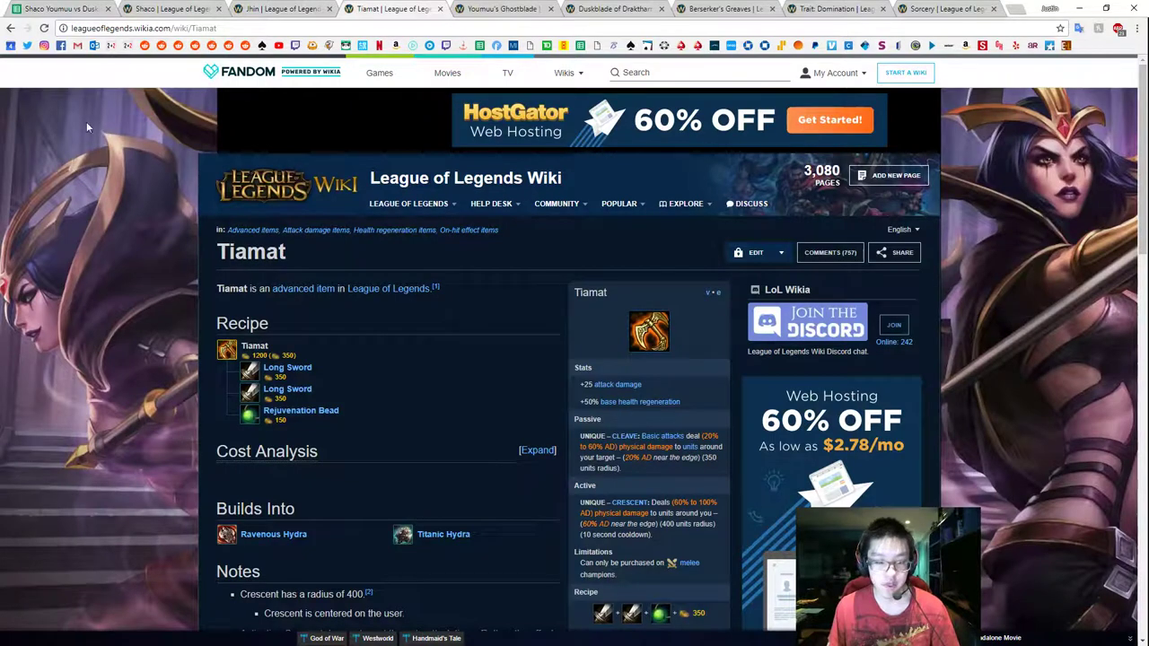
{"action": "left_click", "coordinate": [36, 8]}
{"action": "type", "text": "25"}
{"action": "key", "text": "Tab"}
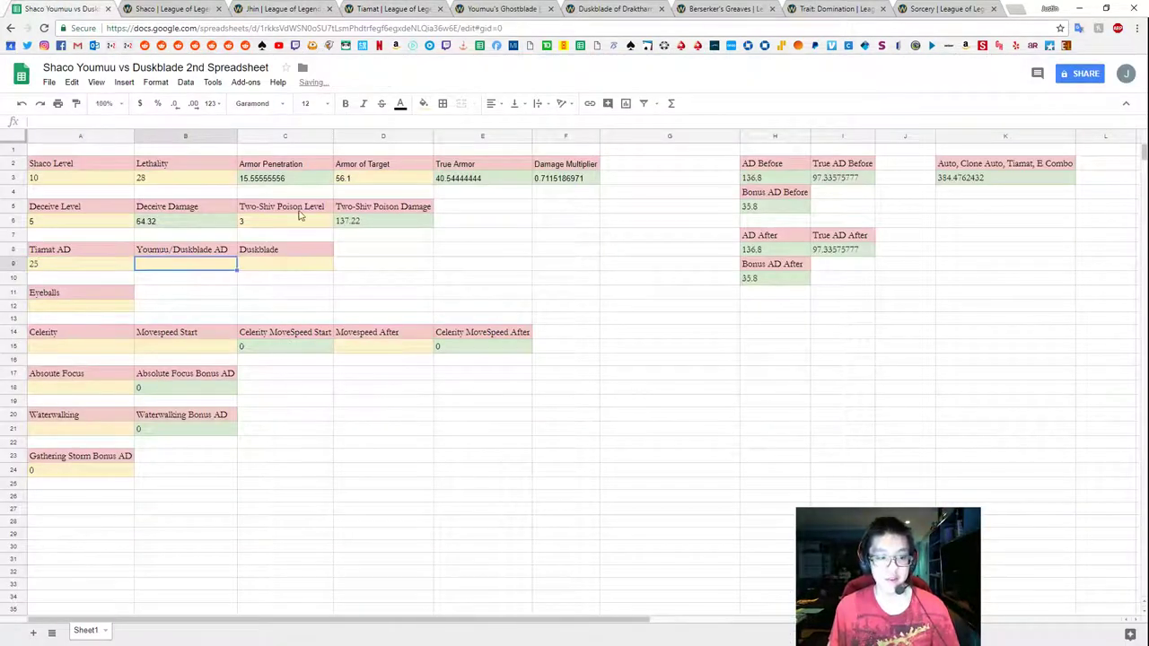
Check the attack damage on the Youmuu's Ghostblade and Duskblade wiki pages and enter 55 as the Youmuu/Duskblade AD.
{"action": "left_click", "coordinate": [499, 8]}
{"action": "scroll", "coordinate": [499, 471], "scroll_direction": "down", "scroll_amount": 5}
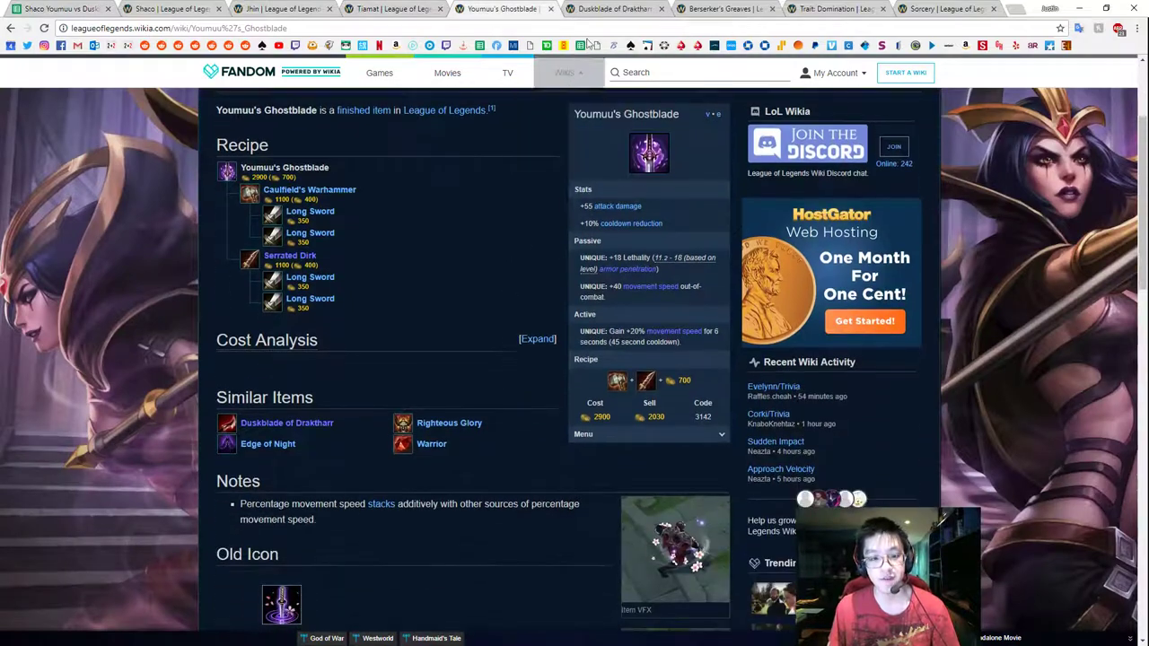
{"action": "left_click", "coordinate": [613, 8]}
{"action": "scroll", "coordinate": [535, 235], "scroll_direction": "down", "scroll_amount": 3}
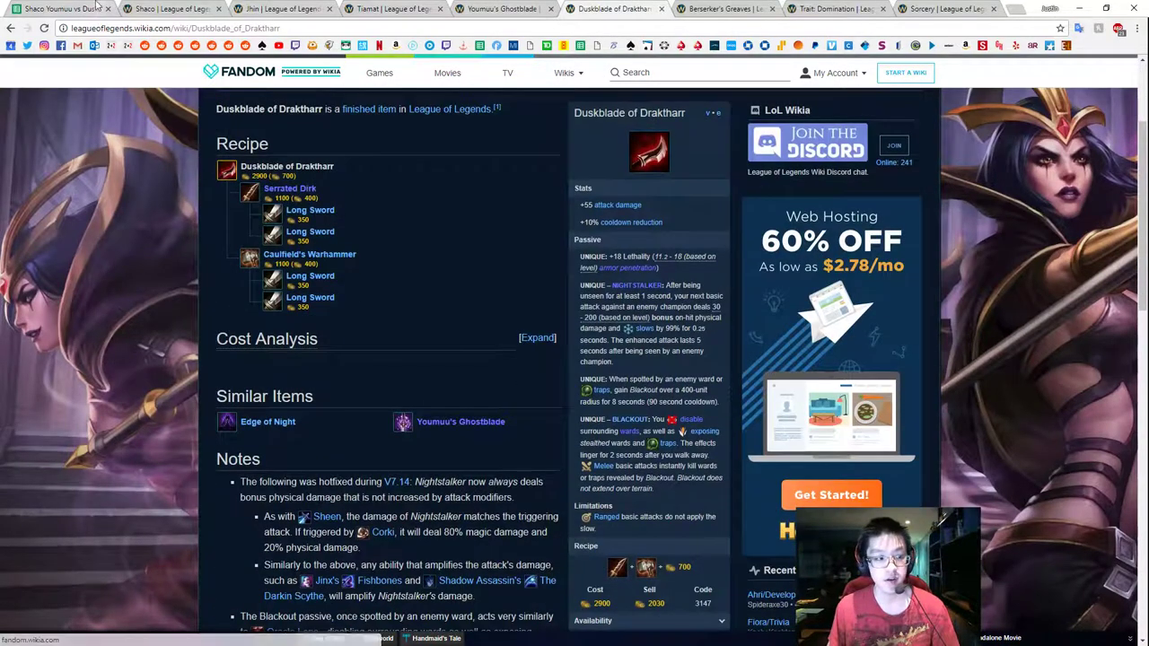
{"action": "key", "text": "ctrl+1"}
{"action": "type", "text": "55"}
Enter 0 as the Duskblade value.
{"action": "left_click", "coordinate": [295, 265]}
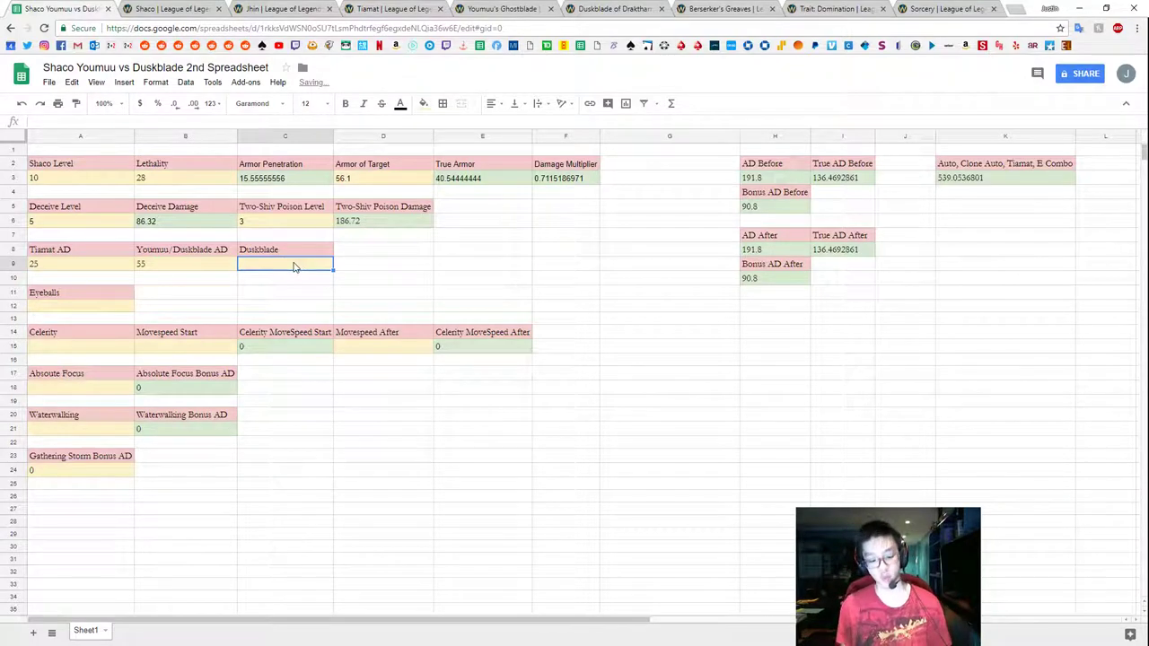
{"action": "type", "text": "0"}
{"action": "key", "text": "Return"}
{"action": "left_click", "coordinate": [295, 267]}
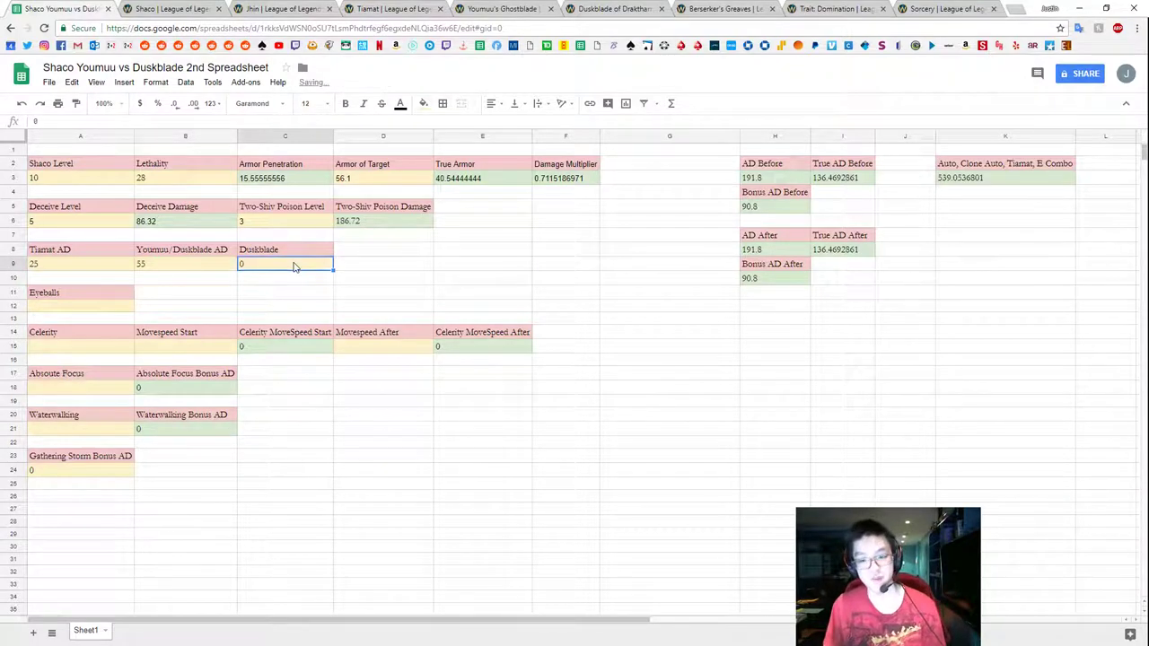
Inspect the Duskblade term in the Auto, Clone Auto, Tiamat, E Combo formula and compare it with Nightstalker's damage on the Duskblade wiki page.
{"action": "left_click", "coordinate": [940, 177]}
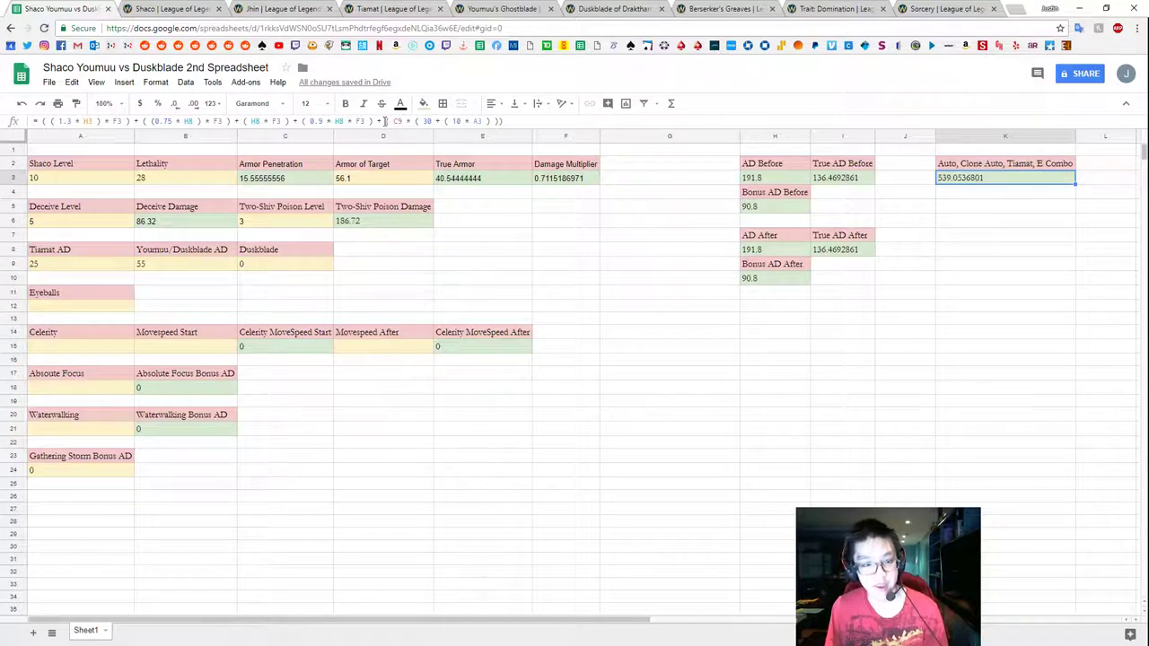
{"action": "left_click_drag", "start_coordinate": [386, 121], "coordinate": [519, 121]}
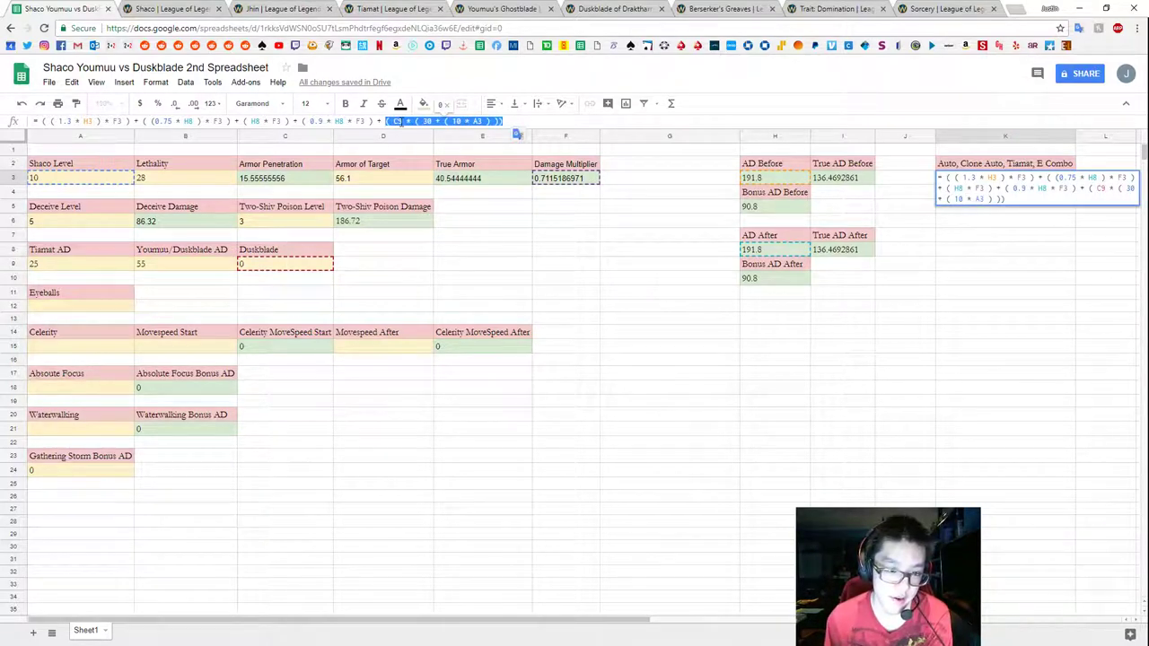
{"action": "left_click", "coordinate": [409, 120]}
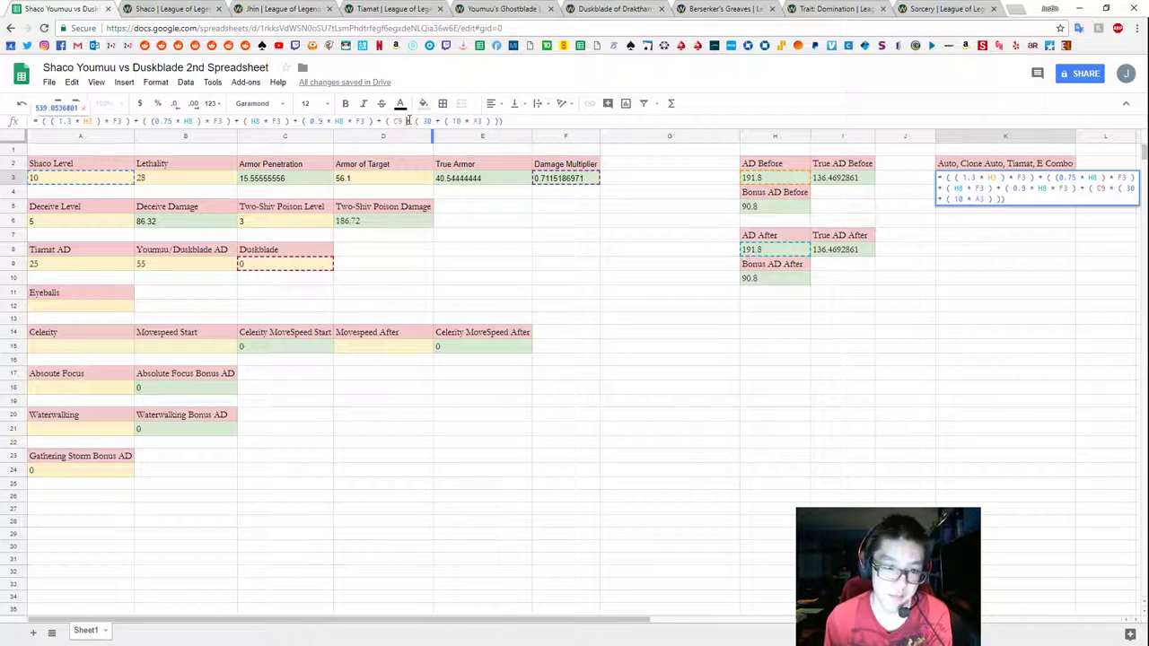
{"action": "left_click", "coordinate": [485, 120]}
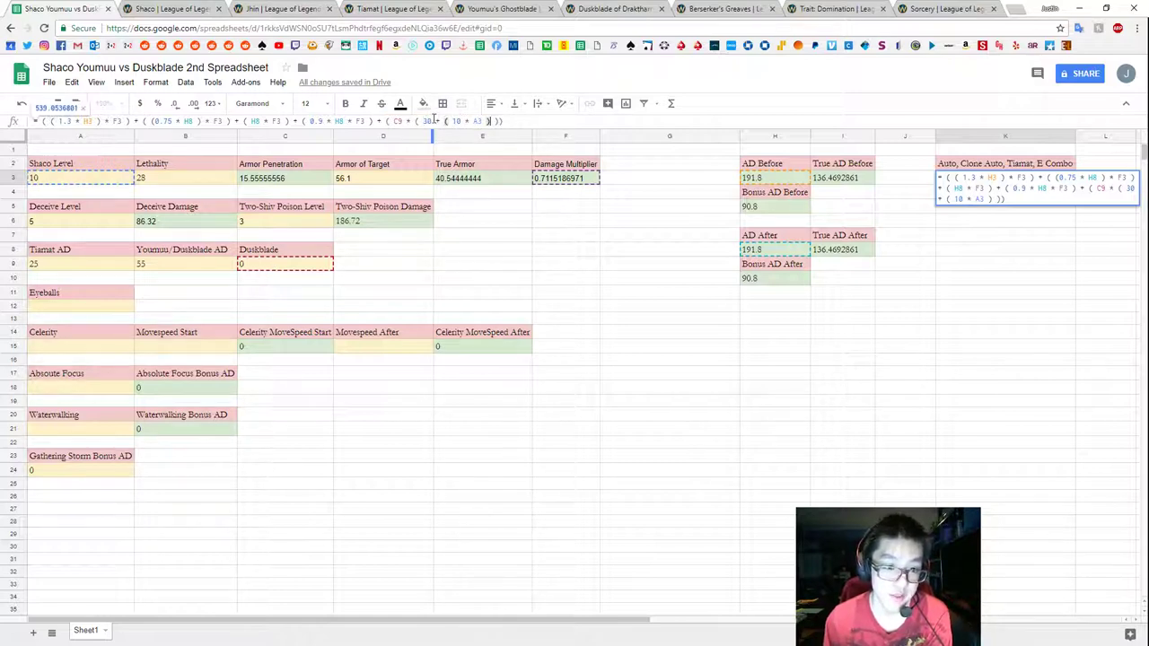
{"action": "left_click", "coordinate": [610, 9]}
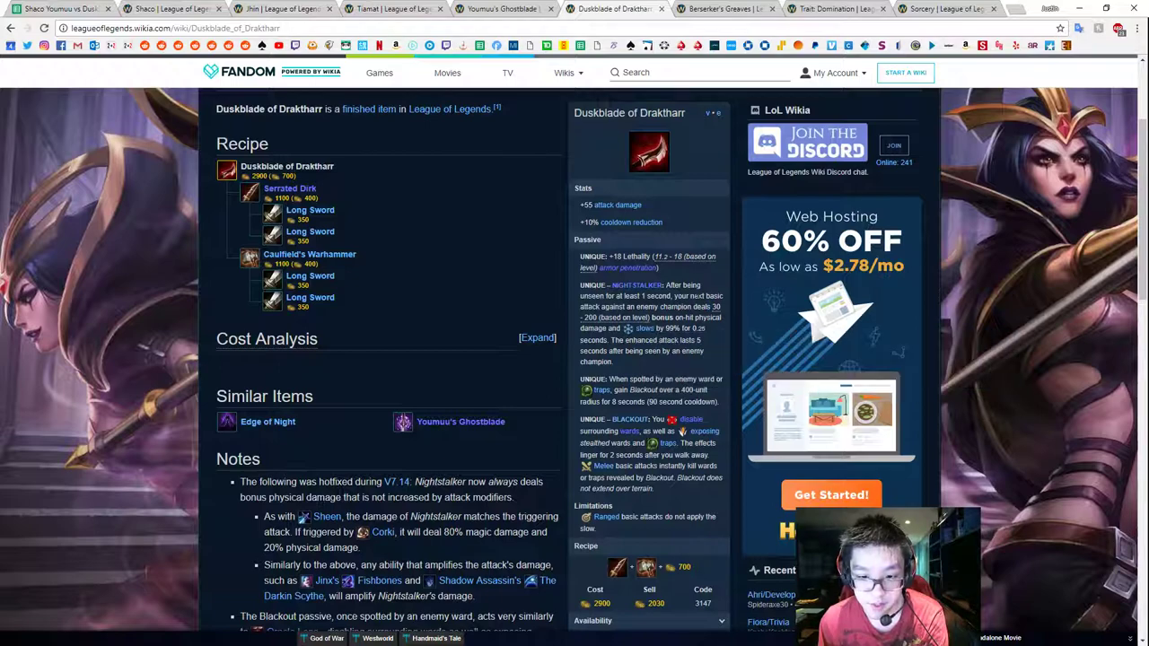
{"action": "left_click", "coordinate": [72, 9]}
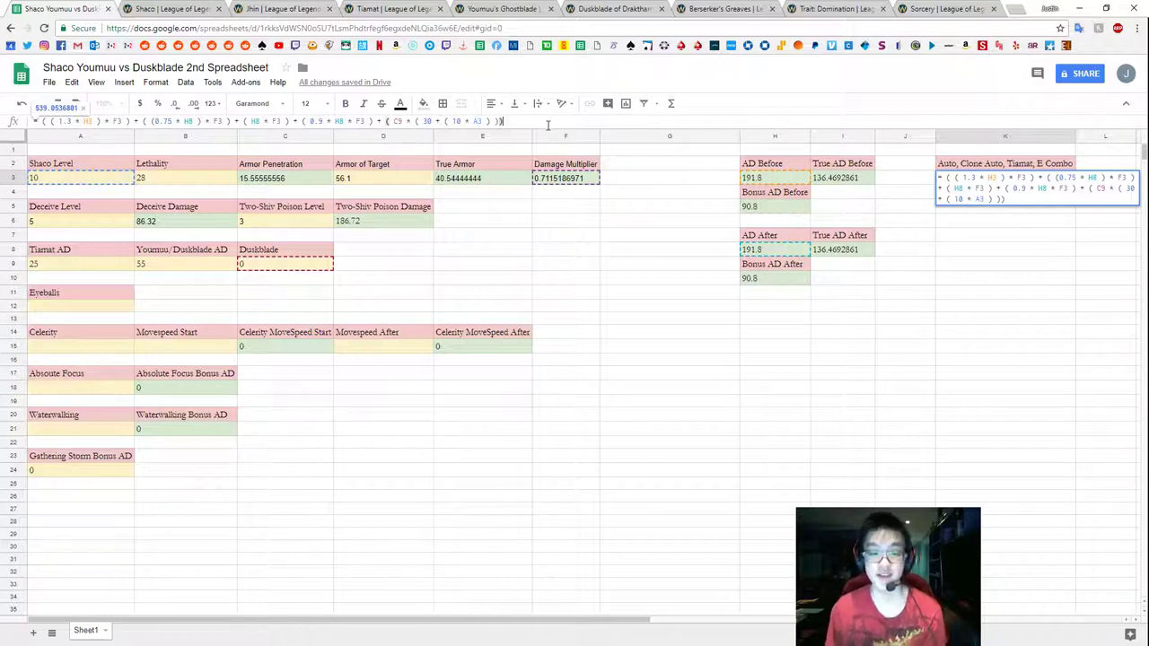
{"action": "key", "text": "Return"}
Look up Eyeball Collection's attack damage per eyeball on the Domination wiki page.
{"action": "left_click", "coordinate": [263, 281]}
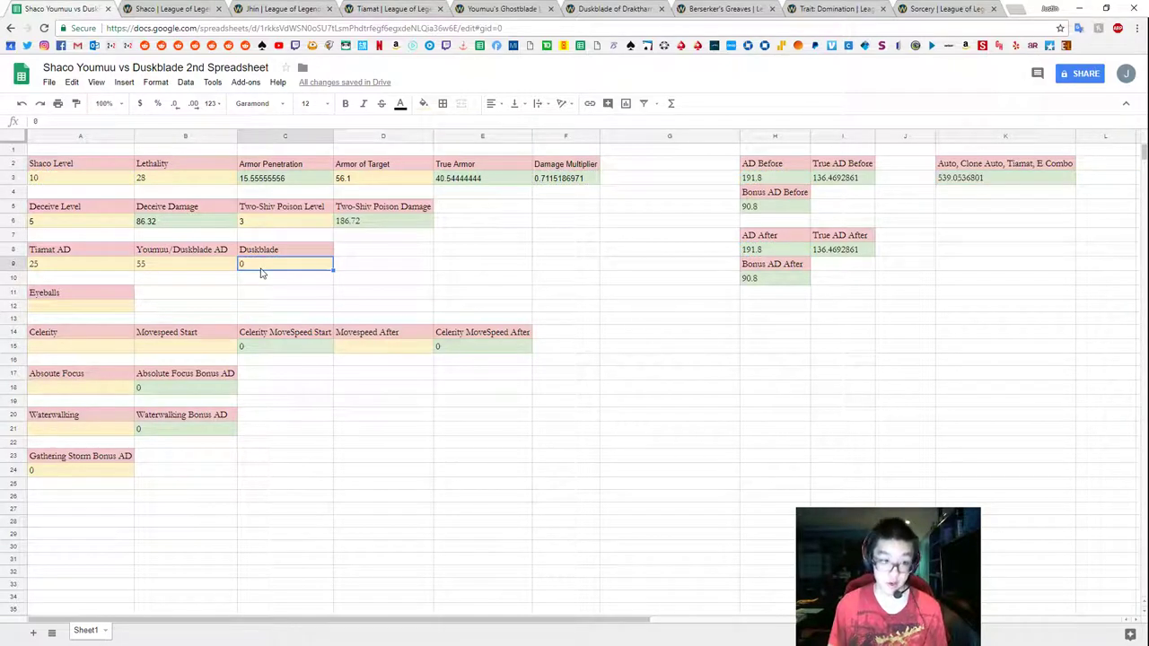
{"action": "key", "text": "Left"}
{"action": "key", "text": "Left"}
{"action": "key", "text": "Down"}
{"action": "key", "text": "Down"}
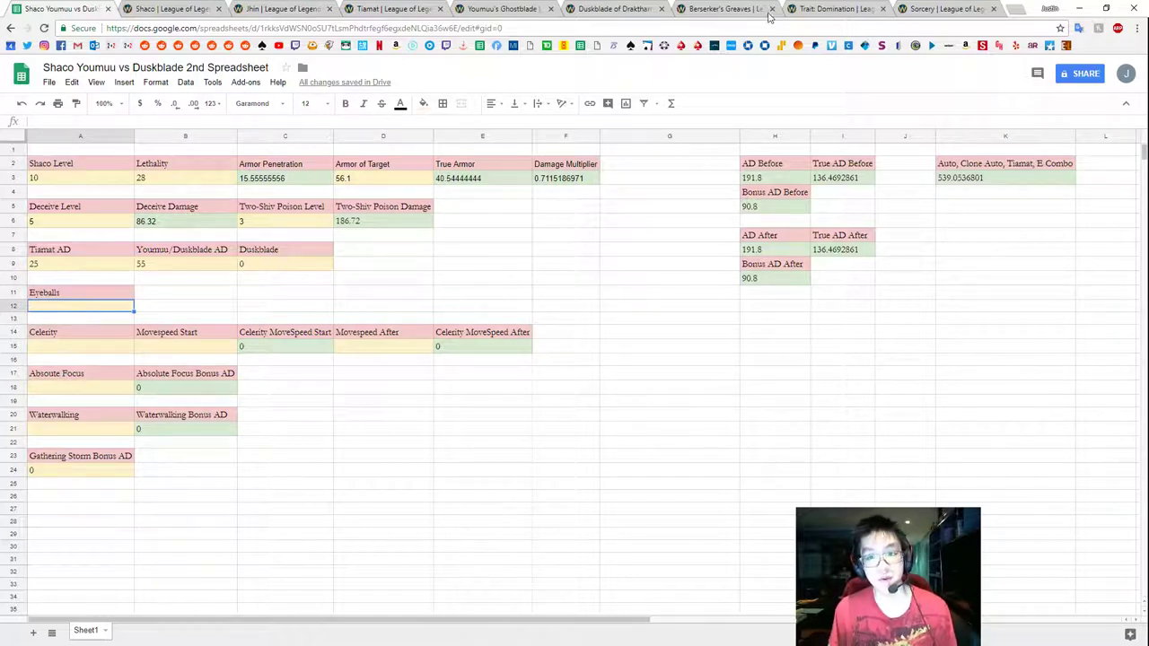
{"action": "left_click", "coordinate": [830, 9]}
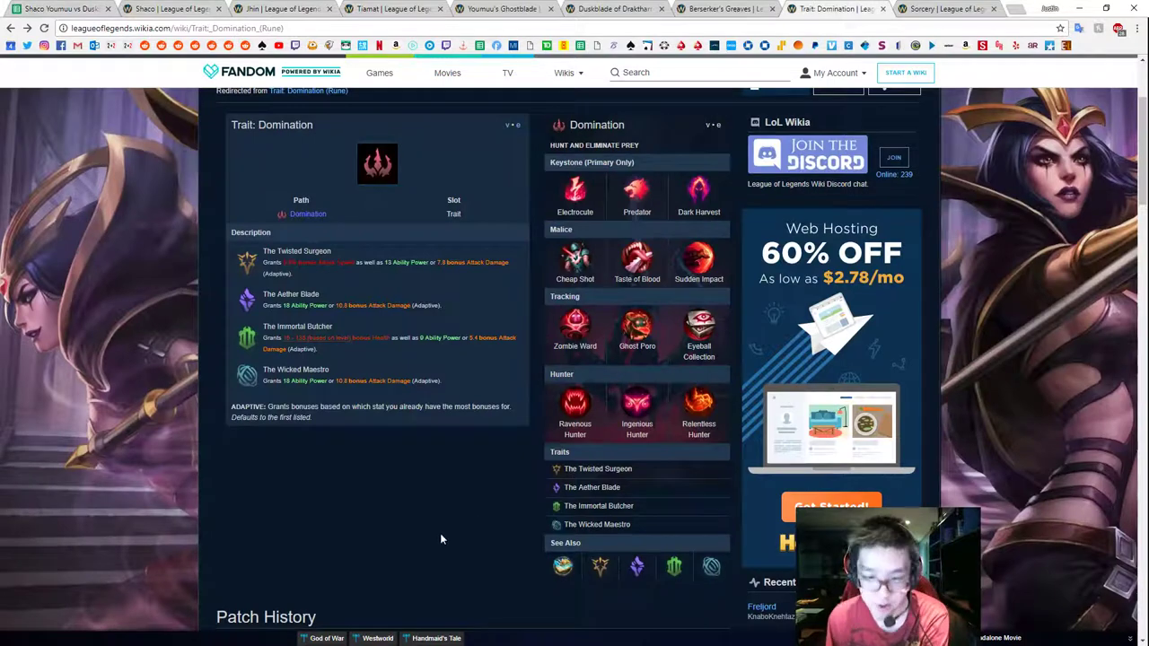
{"action": "mouse_move", "coordinate": [690, 330]}
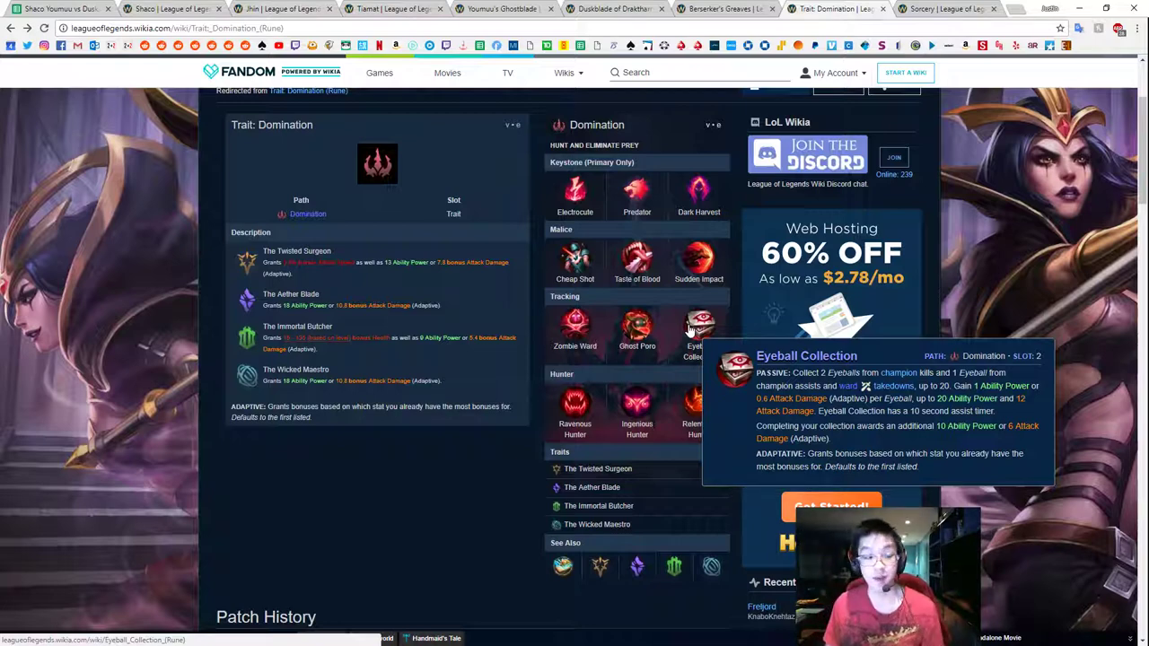
Return to the spreadsheet and enter 10 as the number of Eyeballs.
{"action": "left_click", "coordinate": [58, 8]}
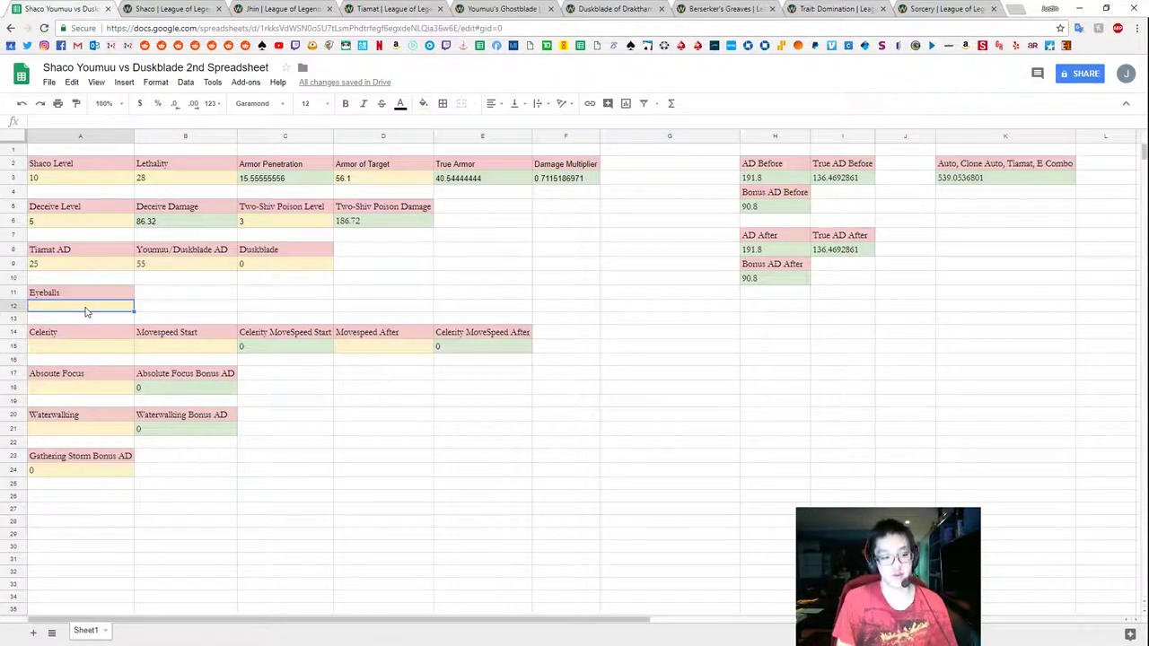
{"action": "type", "text": "10"}
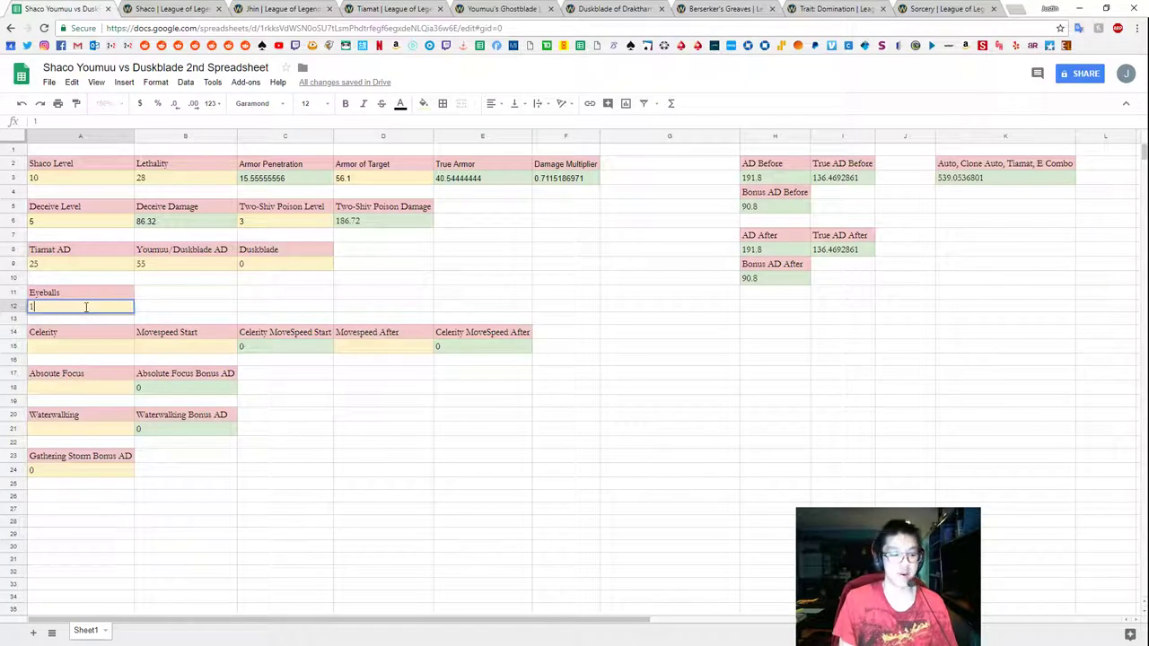
{"action": "key", "text": "Return"}
{"action": "key", "text": "Down"}
{"action": "key", "text": "Down"}
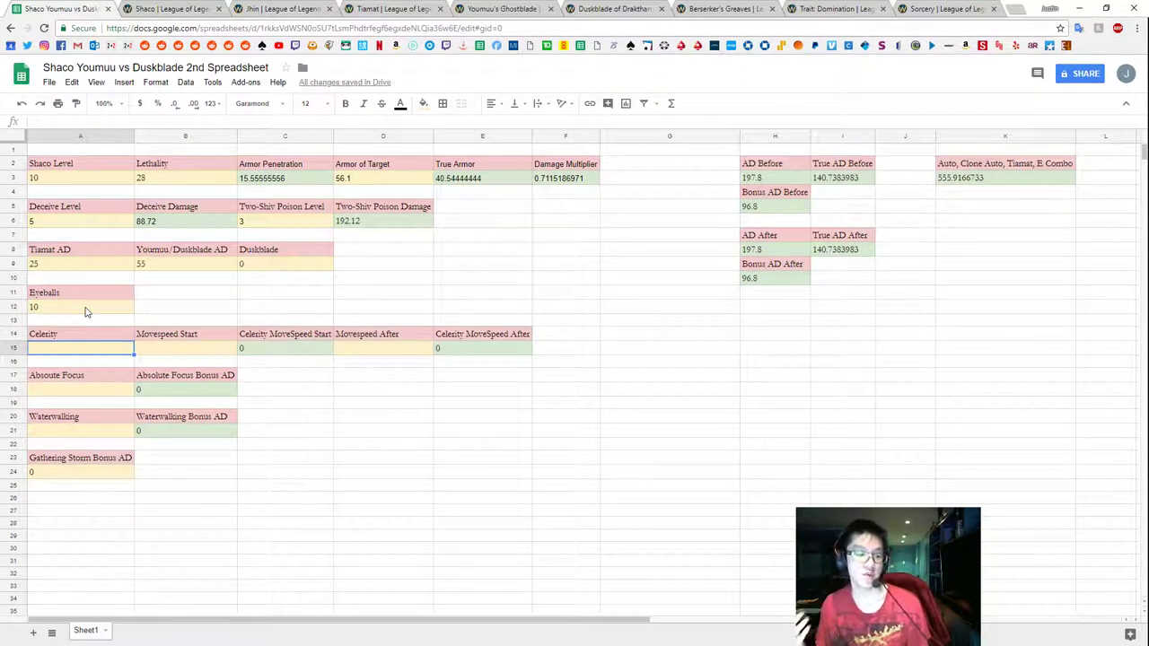
Enter 0 for both Absolute Focus and Waterwalking.
{"action": "left_click", "coordinate": [111, 393]}
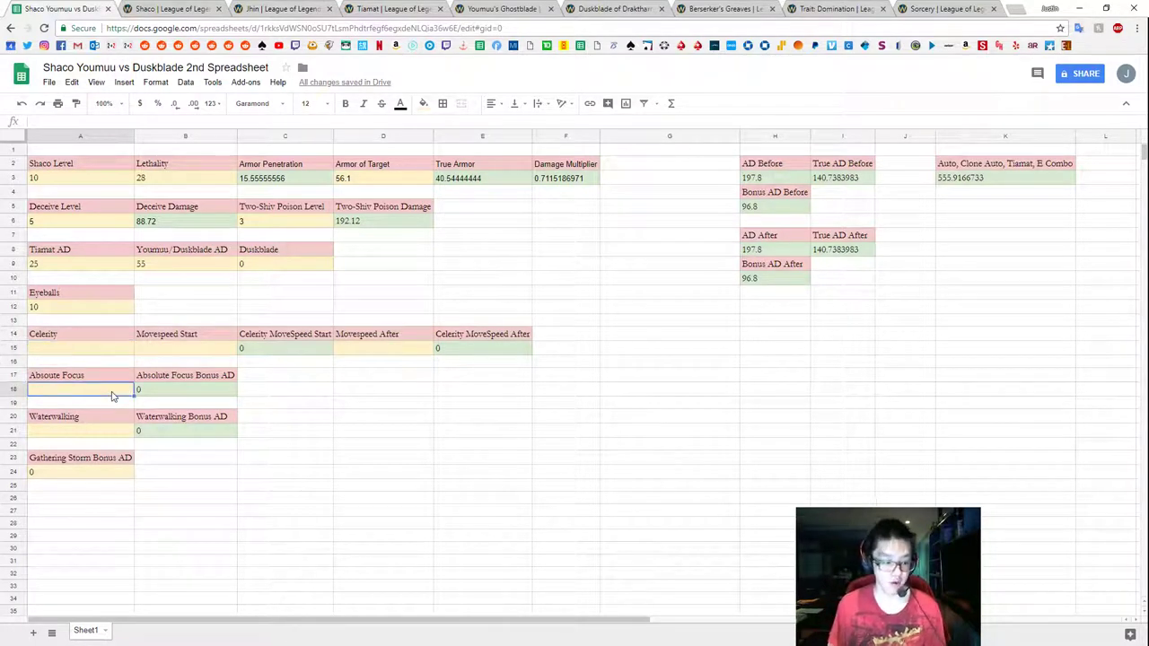
{"action": "type", "text": "0"}
{"action": "left_click", "coordinate": [107, 431]}
{"action": "type", "text": "0"}
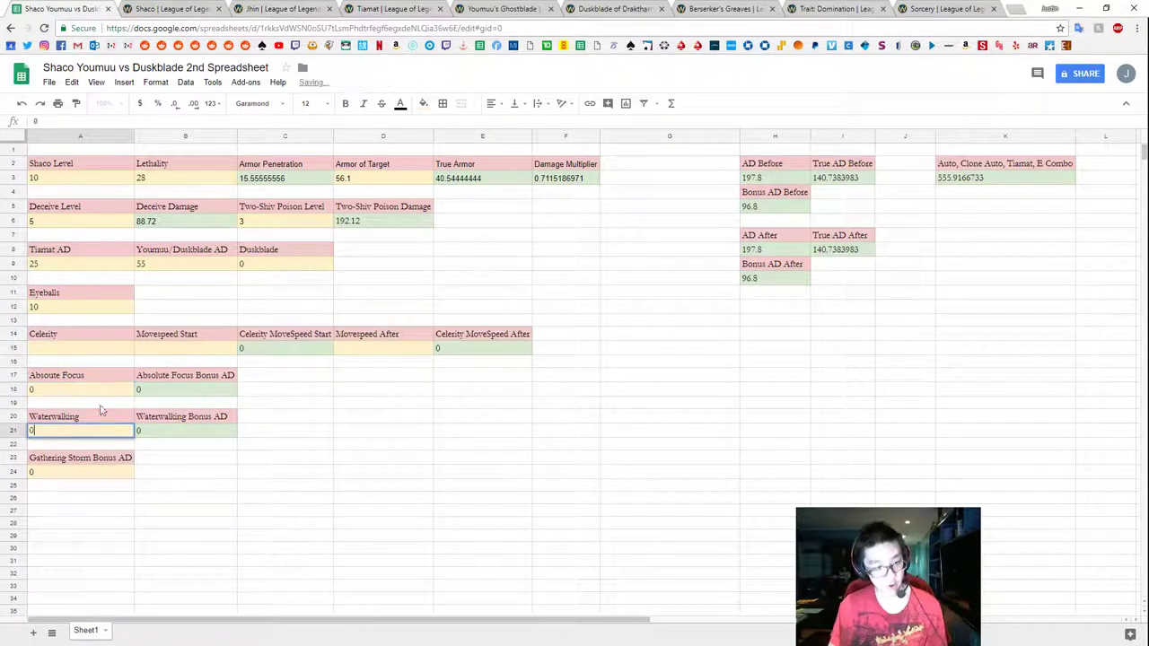
Enter 1 for Celerity.
{"action": "left_click", "coordinate": [81, 356]}
{"action": "left_click", "coordinate": [97, 473]}
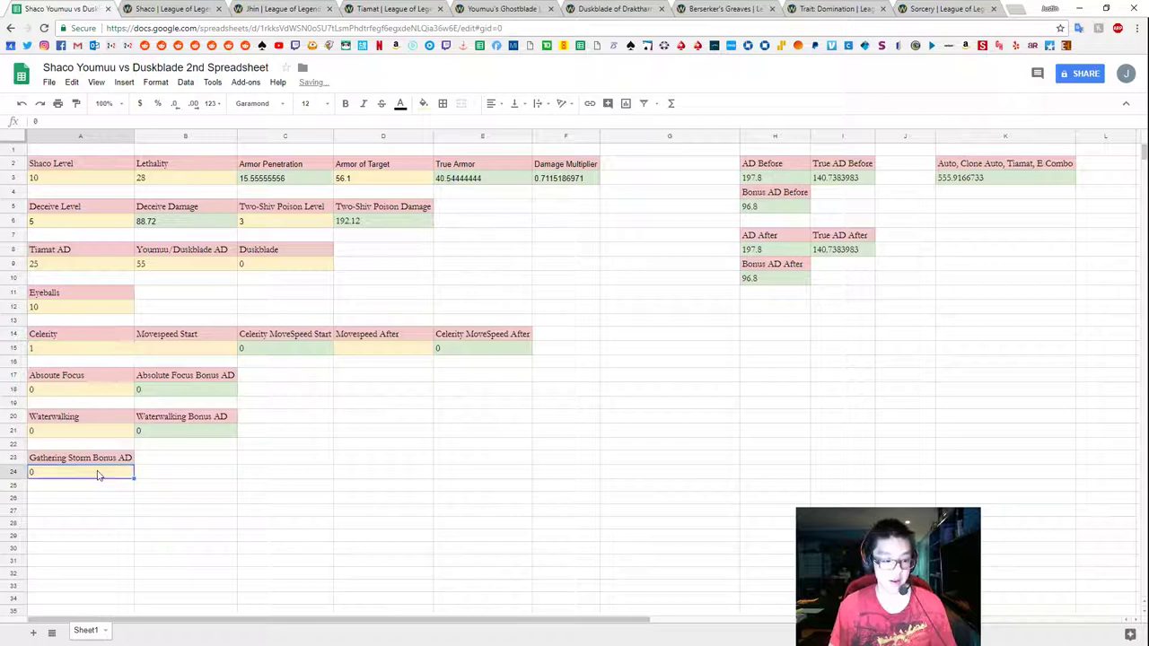
{"action": "left_click", "coordinate": [63, 357]}
{"action": "type", "text": "1"}
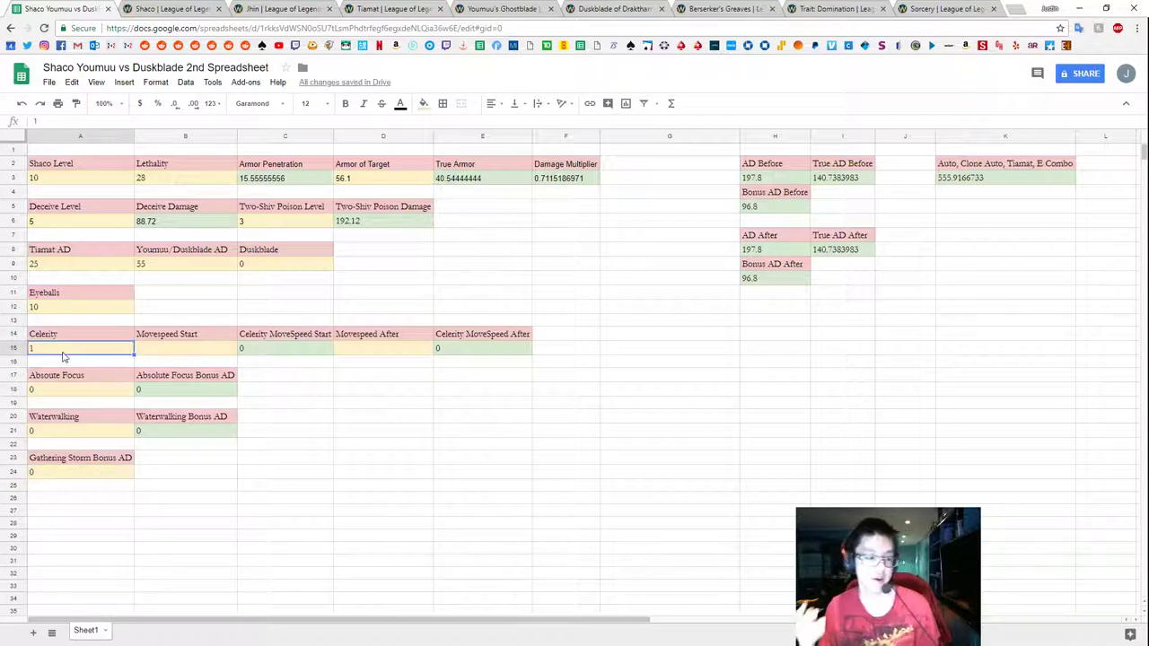
Select the empty Movespeed Start value and look up the movement speed bonuses on the Youmuu's Ghostblade wiki page.
{"action": "key", "text": "Tab"}
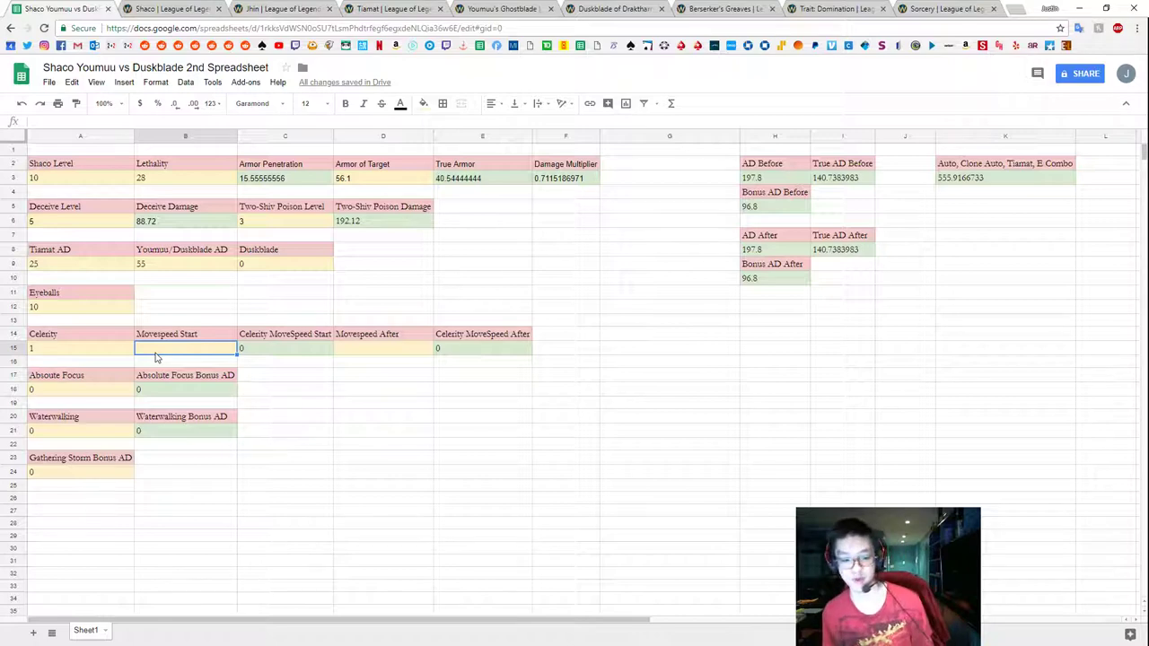
{"action": "left_click", "coordinate": [545, 7]}
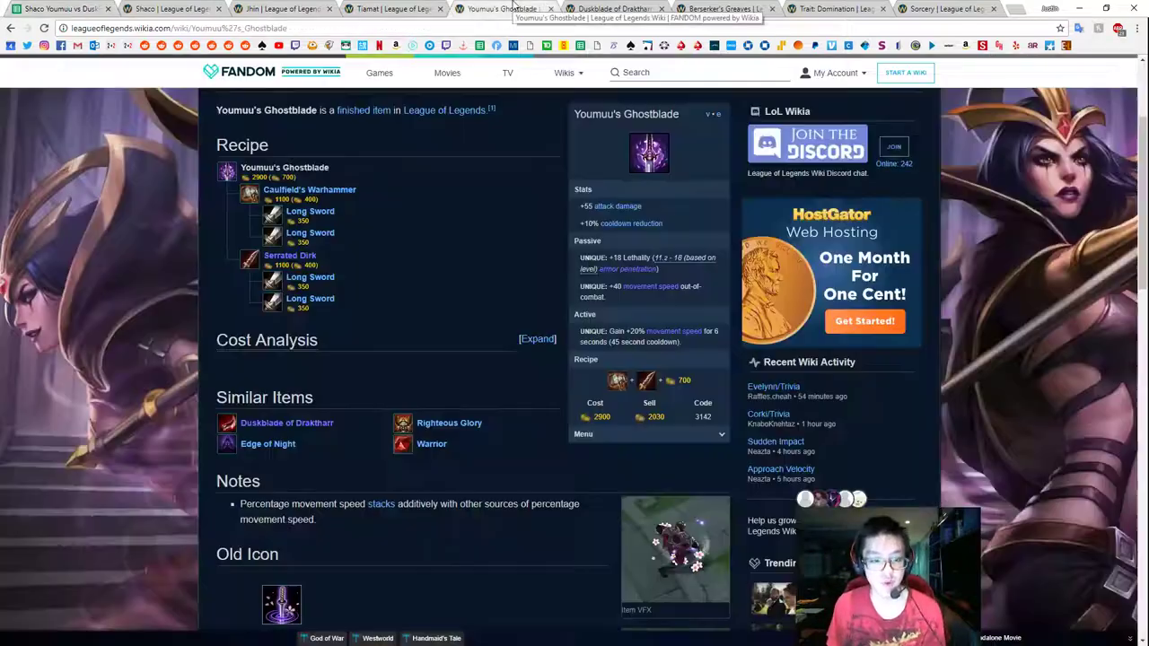
{"action": "left_click_drag", "start_coordinate": [613, 306], "coordinate": [567, 288]}
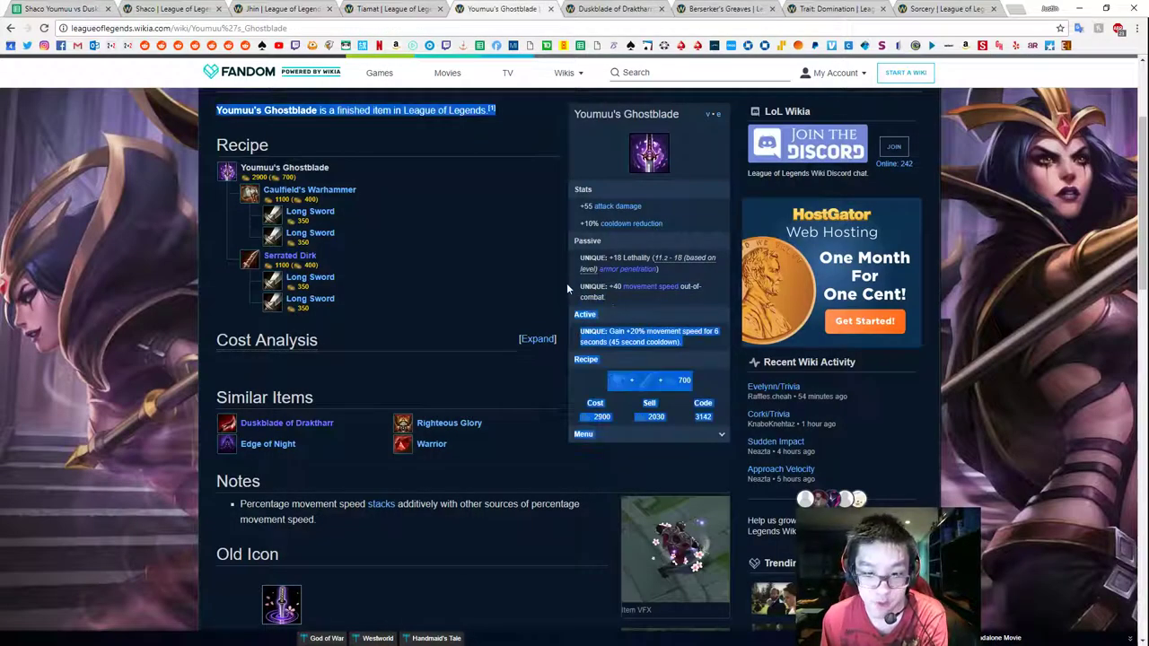
{"action": "left_click", "coordinate": [613, 317]}
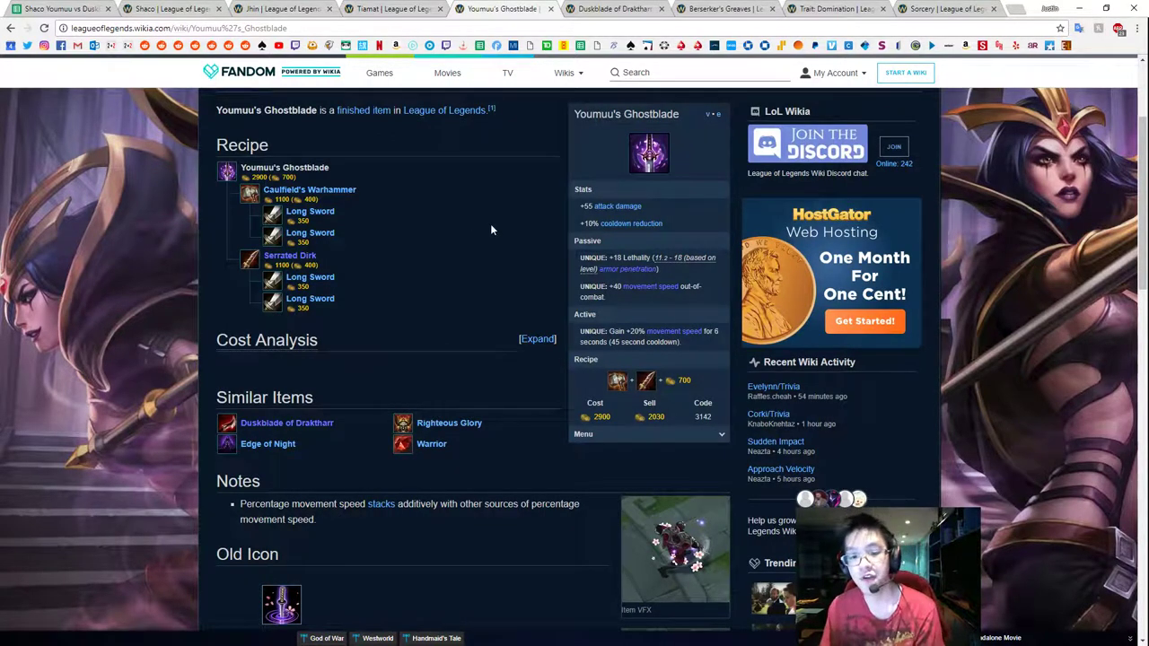
Open the Boots of Mobility wiki page from the Berserker's Greaves page and look up its movement speed bonuses.
{"action": "left_click_drag", "start_coordinate": [618, 305], "coordinate": [580, 286]}
{"action": "left_click", "coordinate": [518, 284]}
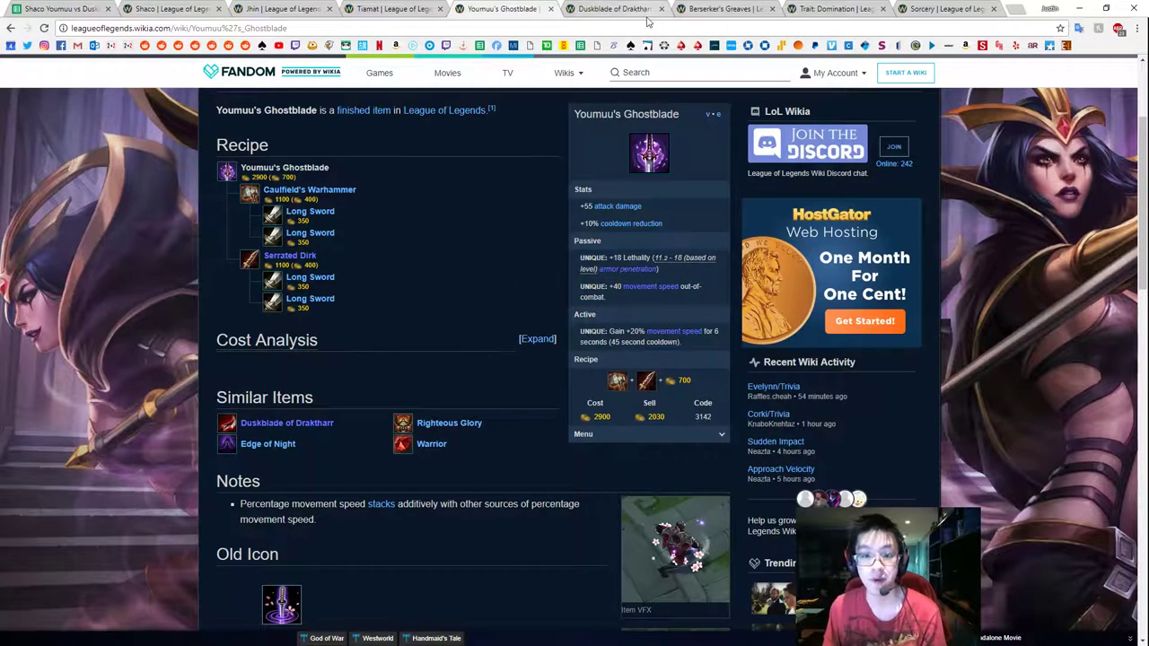
{"action": "left_click", "coordinate": [712, 7]}
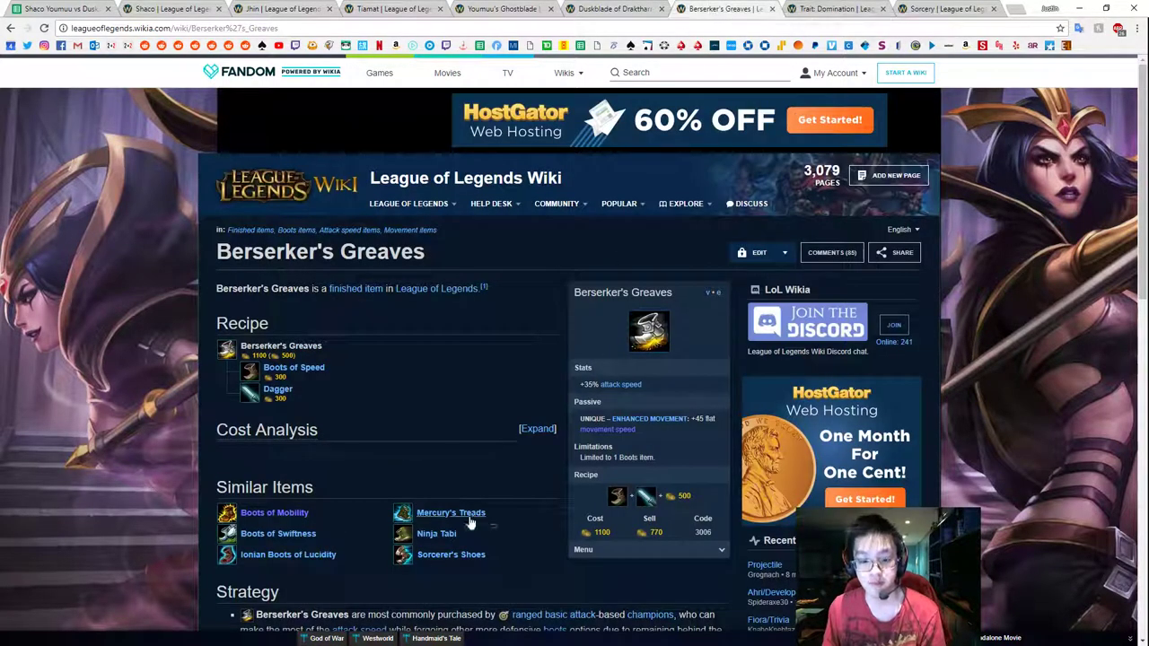
{"action": "middle_click", "coordinate": [274, 513]}
{"action": "key", "text": "ctrl+Tab"}
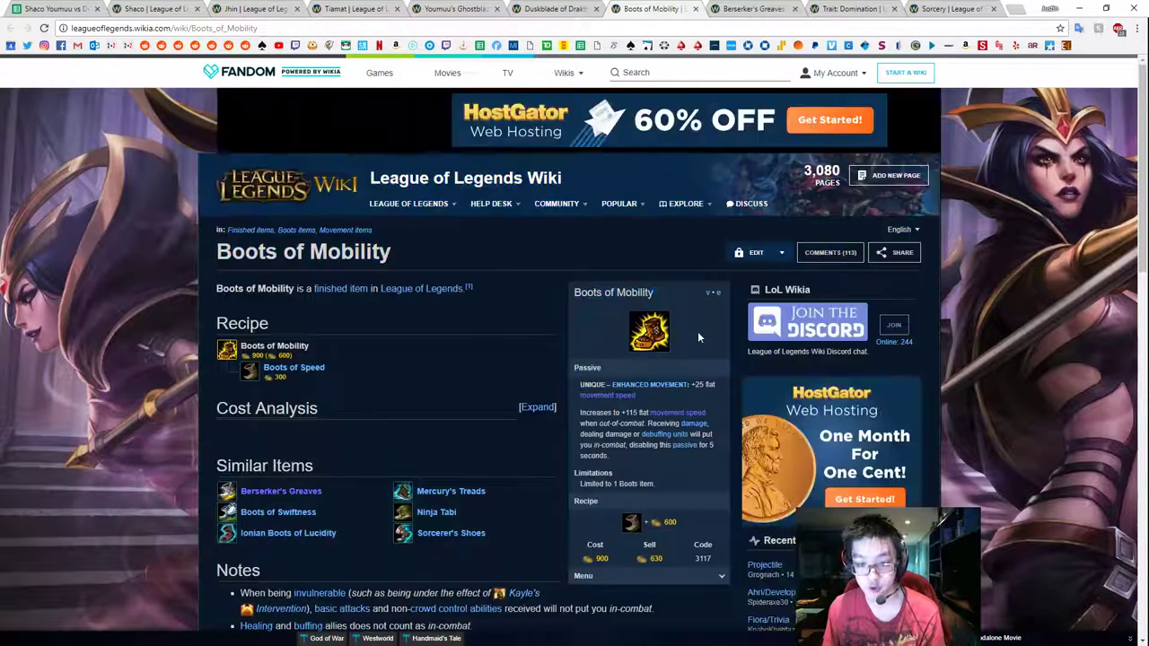
{"action": "scroll", "coordinate": [706, 400], "scroll_direction": "down", "scroll_amount": 2}
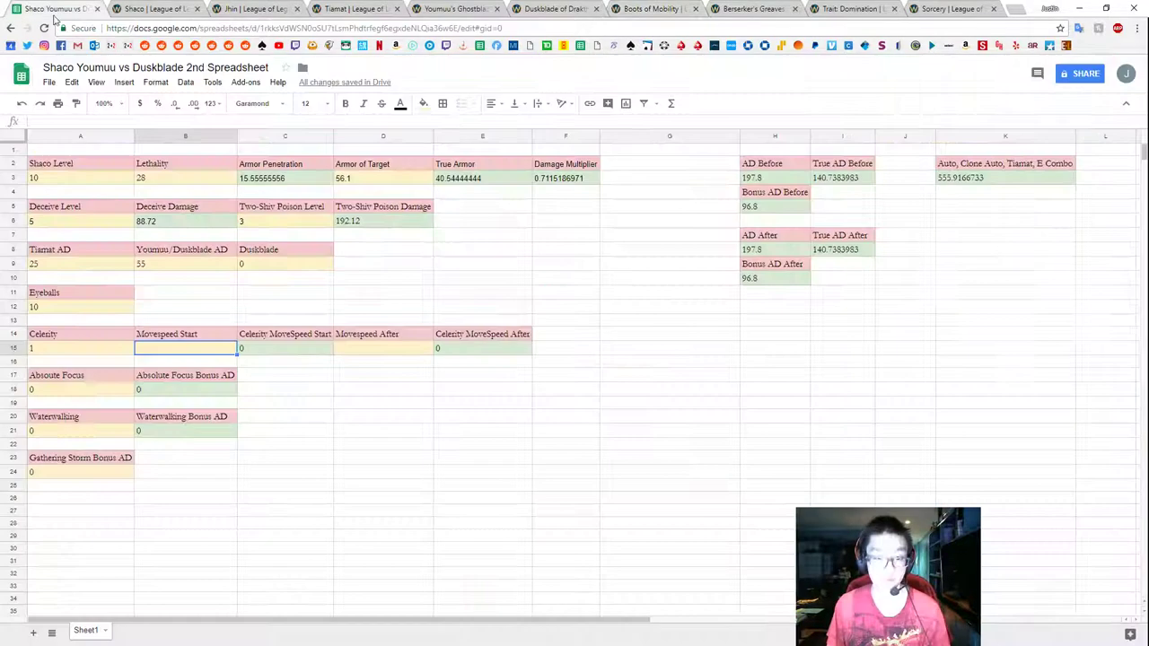
Begin a formula in Movespeed Start and look up Shaco's base movement speed and the Boots of Mobility and Youmuu's Ghostblade bonuses.
{"action": "key", "text": "ctrl+1"}
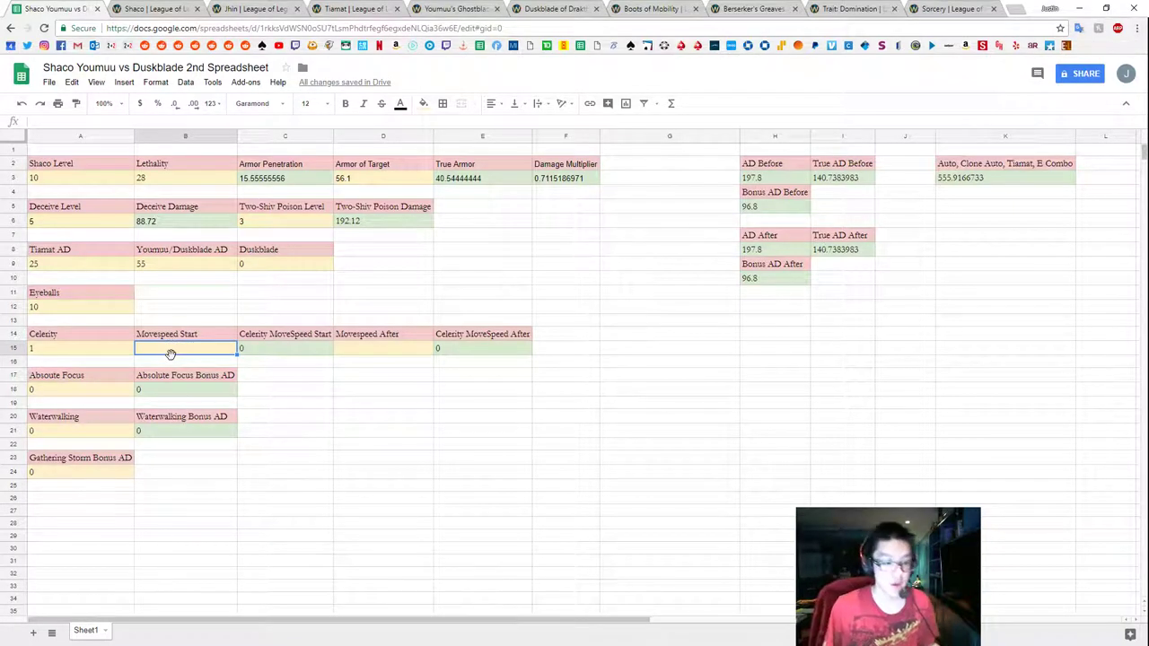
{"action": "type", "text": "="}
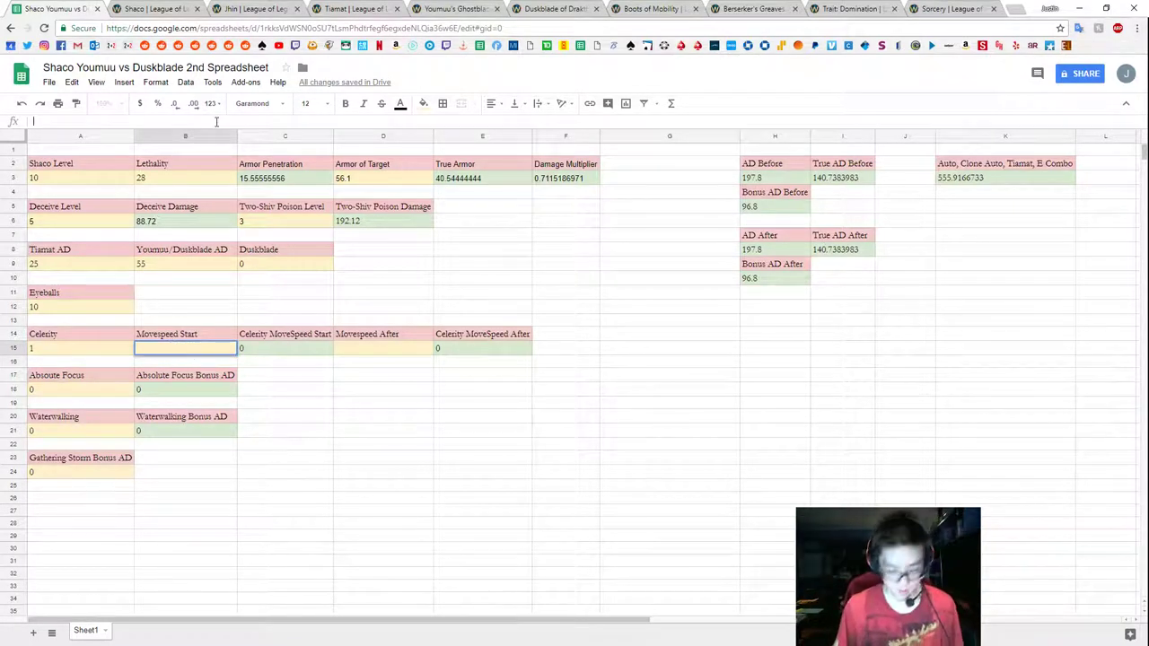
{"action": "left_click", "coordinate": [153, 8]}
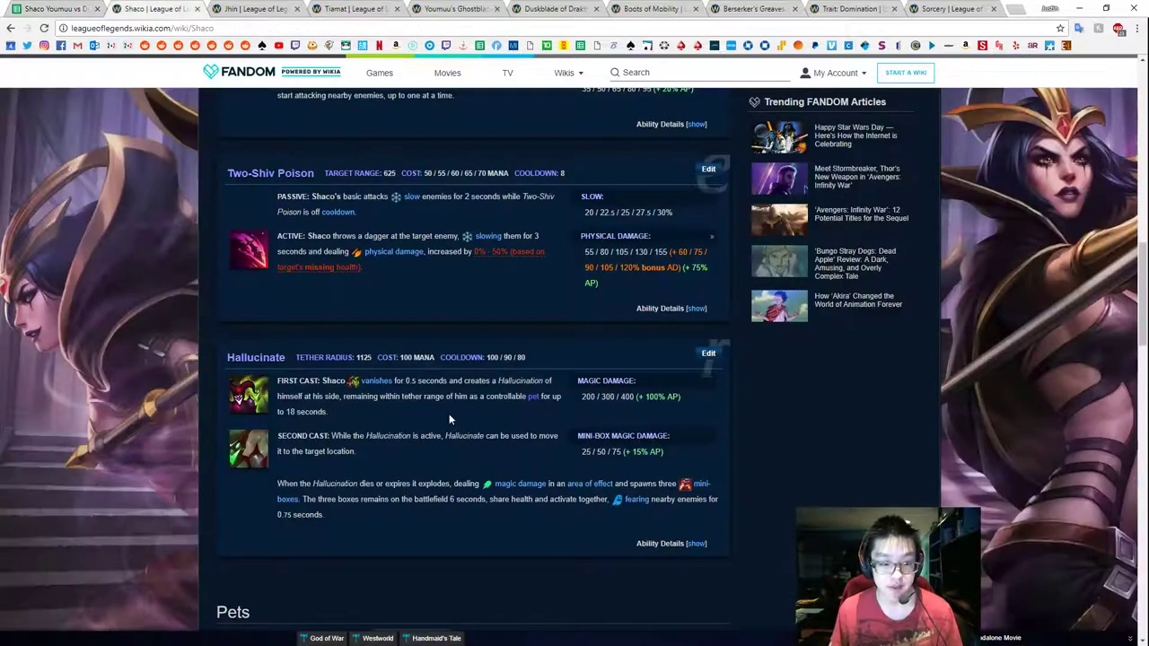
{"action": "scroll", "coordinate": [453, 397], "scroll_direction": "up", "scroll_amount": 6}
{"action": "scroll", "coordinate": [454, 397], "scroll_direction": "up", "scroll_amount": 3}
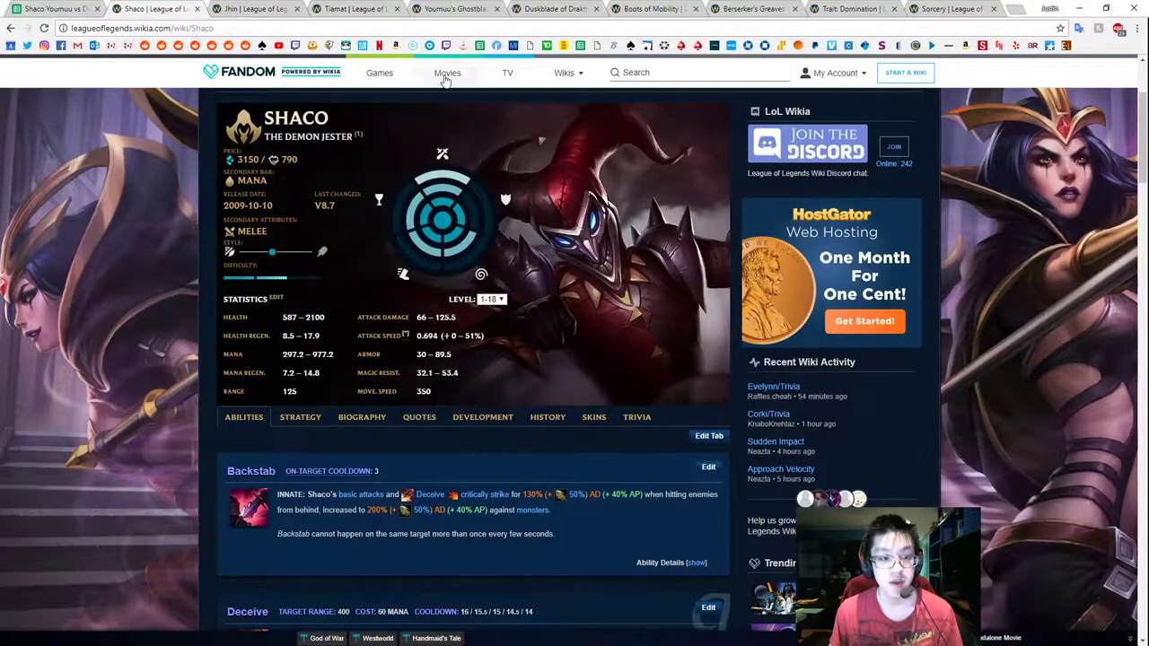
{"action": "left_click", "coordinate": [631, 8]}
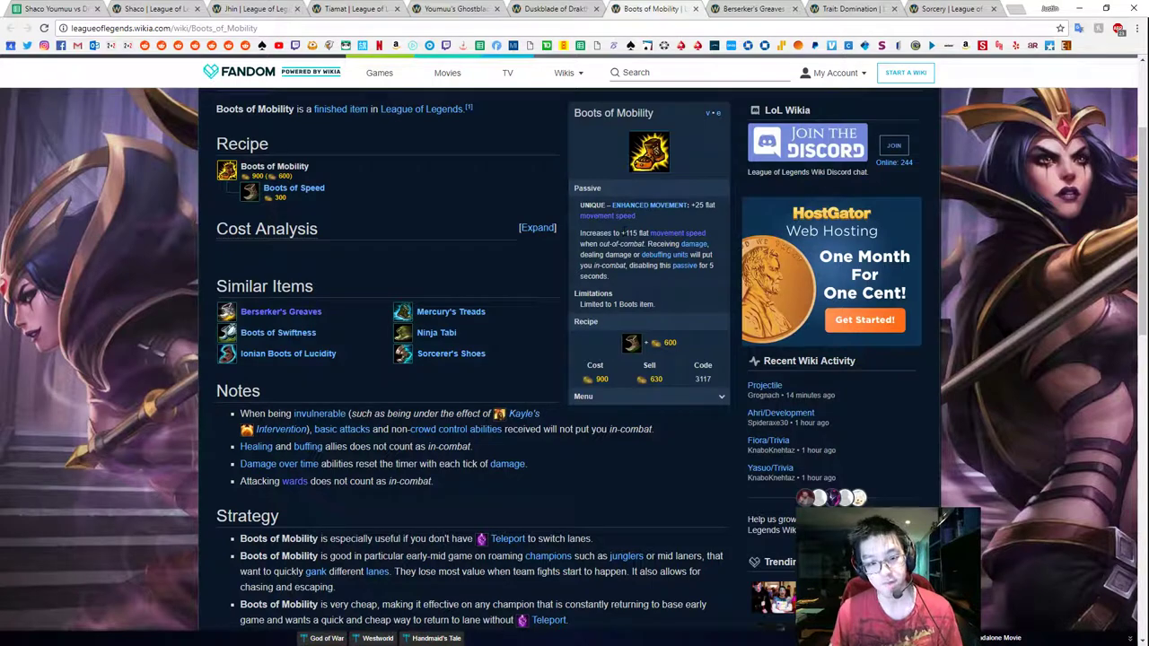
{"action": "left_click", "coordinate": [453, 8]}
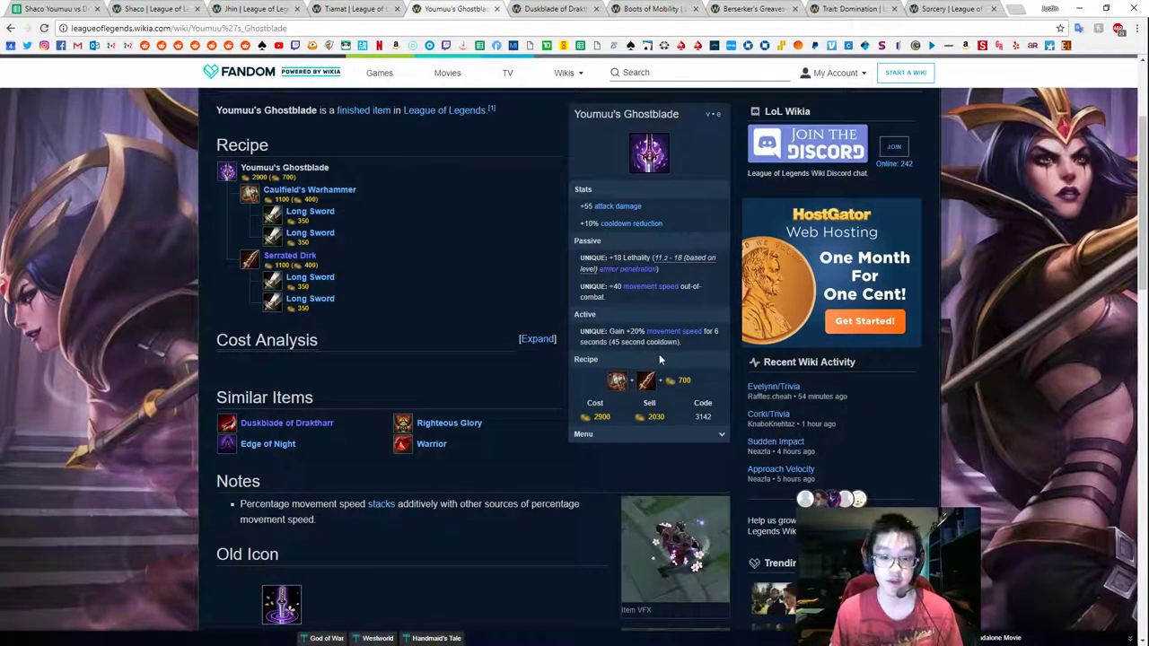
{"action": "left_click_drag", "start_coordinate": [620, 331], "coordinate": [680, 342]}
{"action": "left_click", "coordinate": [681, 343]}
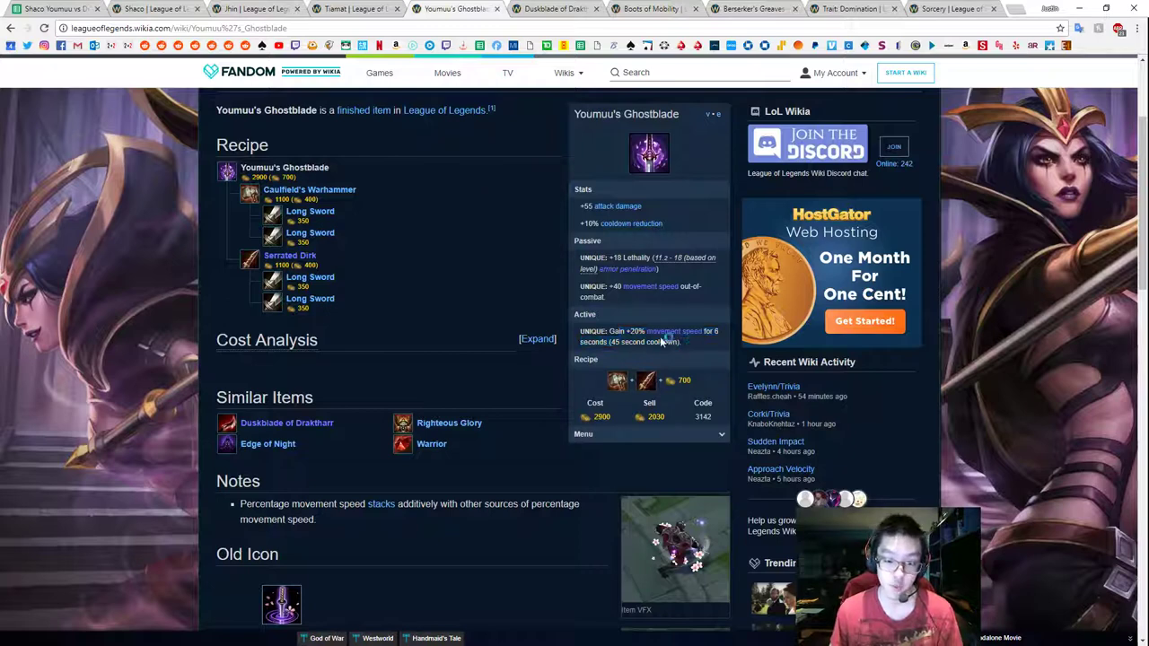
Return to the spreadsheet and complete the Movespeed Start formula as =530.
{"action": "left_click", "coordinate": [46, 8]}
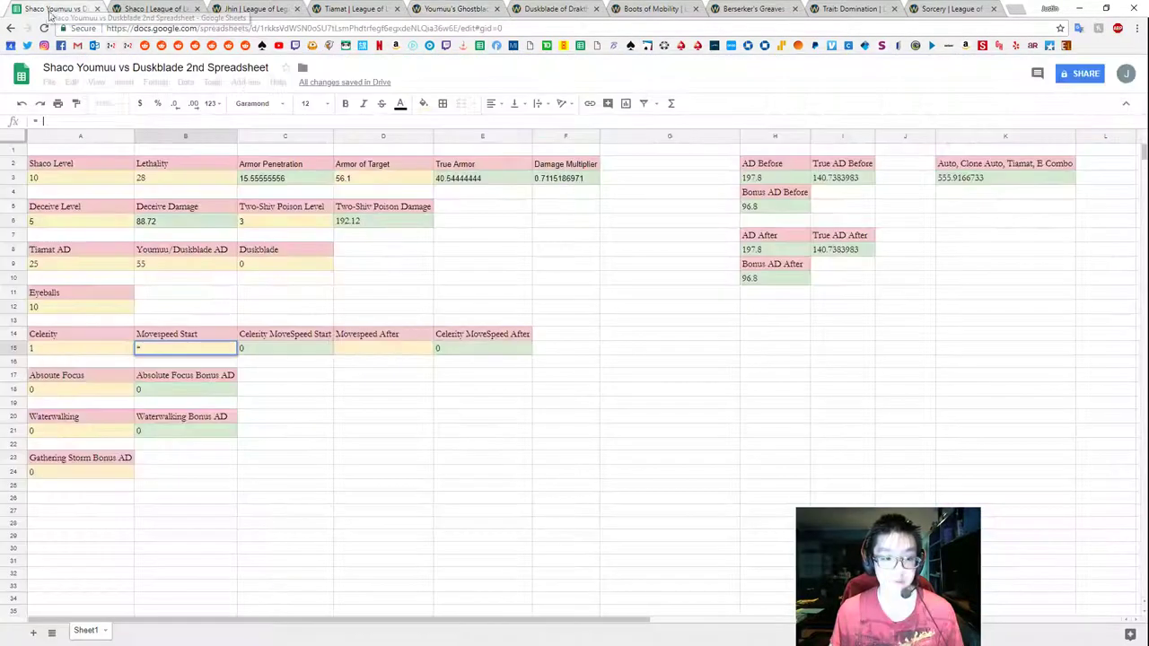
{"action": "type", "text": "="}
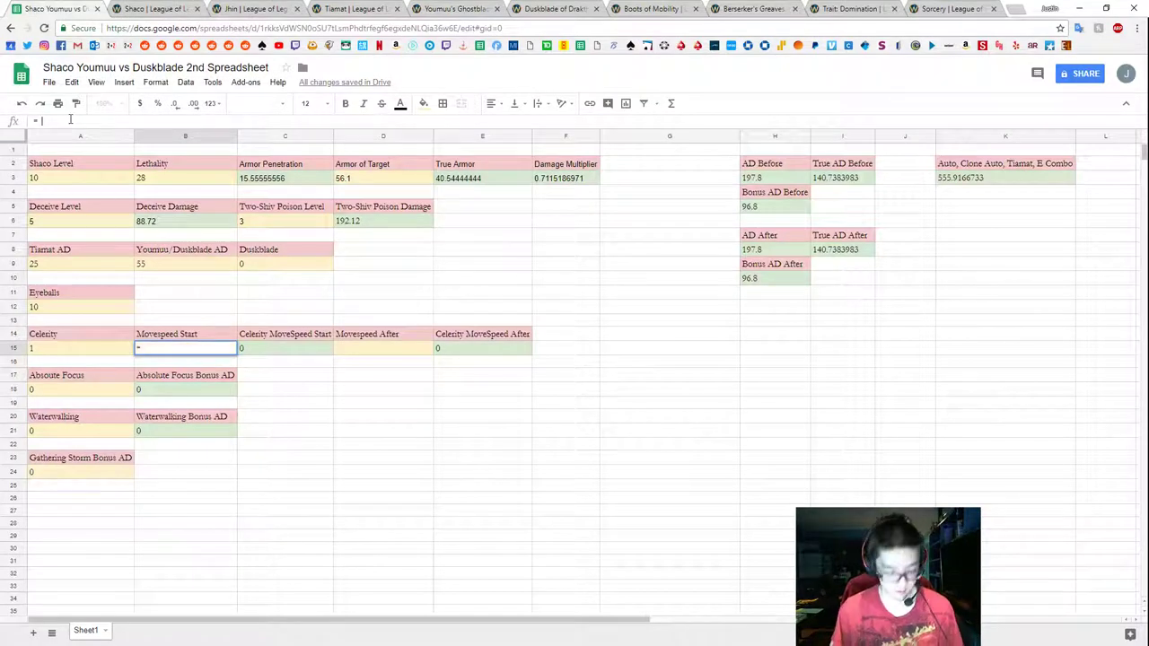
{"action": "type", "text": "1.2"}
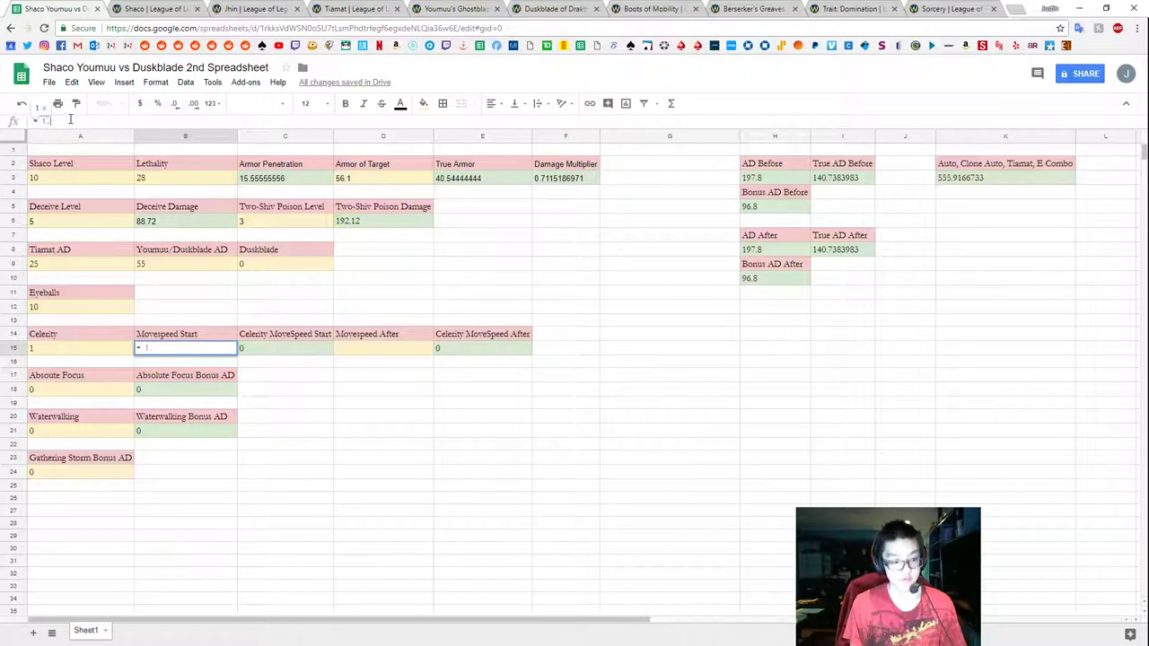
{"action": "key", "text": "BackSpace"}
{"action": "key", "text": "BackSpace"}
{"action": "key", "text": "BackSpace"}
{"action": "type", "text": "53"}
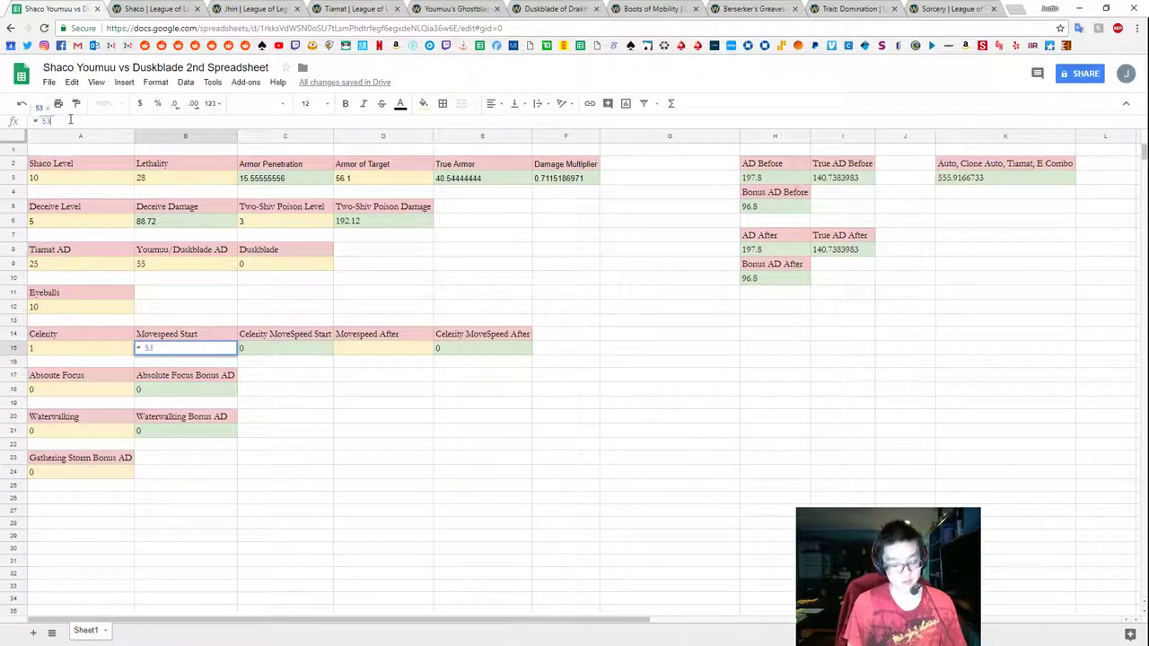
{"action": "type", "text": "9"}
{"action": "key", "text": "Tab"}
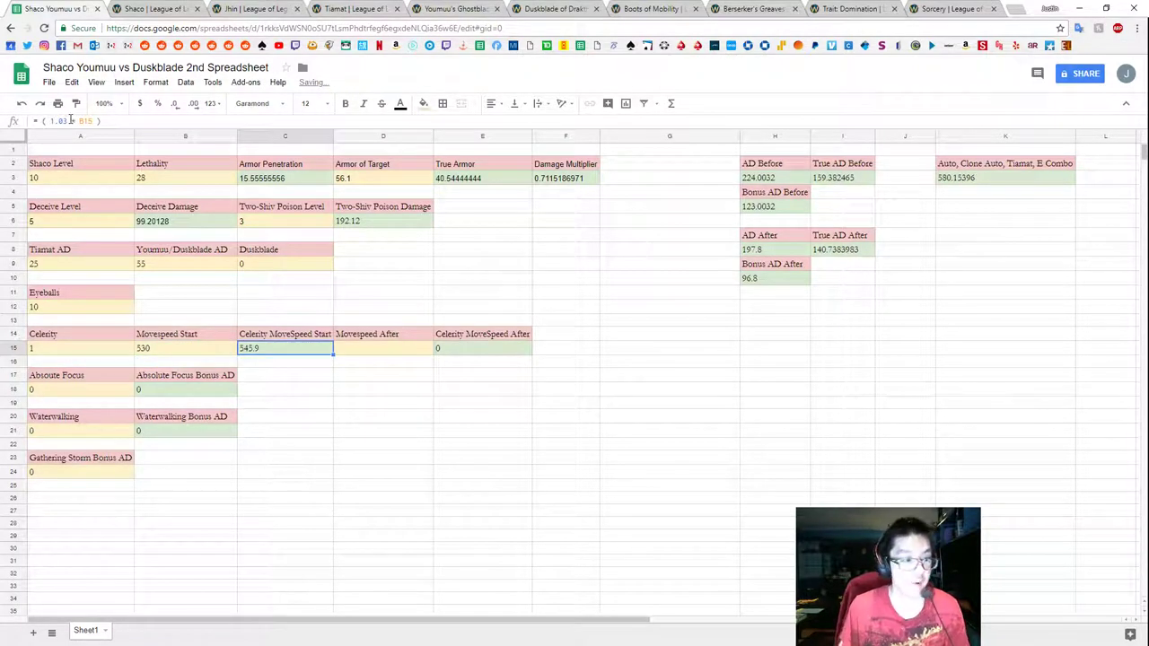
Change the multiplier in the Celerity MoveSpeed Start formula to 1.23.
{"action": "left_click", "coordinate": [61, 121]}
{"action": "key", "text": "BackSpace"}
{"action": "type", "text": "2"}
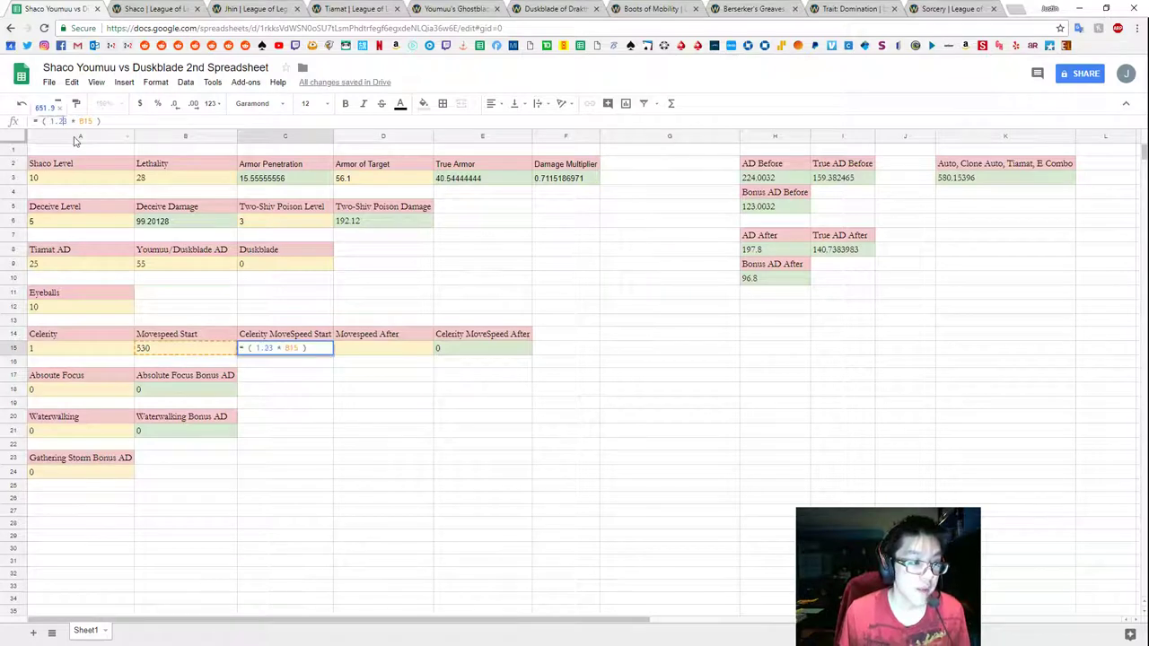
{"action": "key", "text": "Return"}
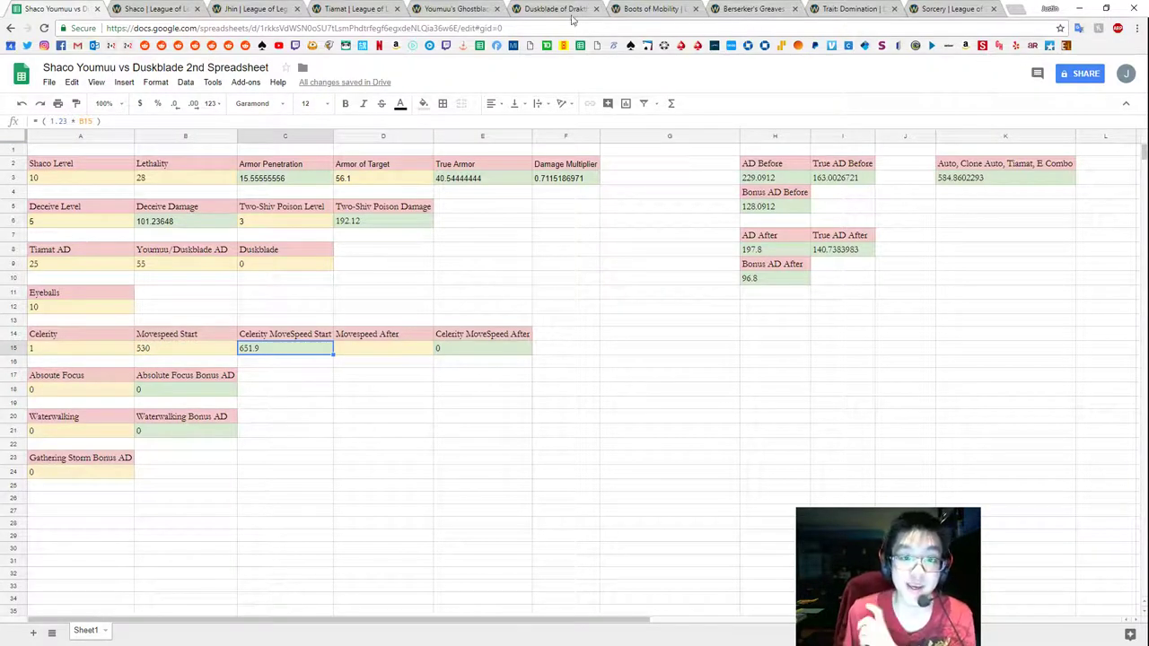
Check the active movement speed bonus of Youmuu's Ghostblade and the Celerity rune description on the wiki.
{"action": "left_click", "coordinate": [453, 8]}
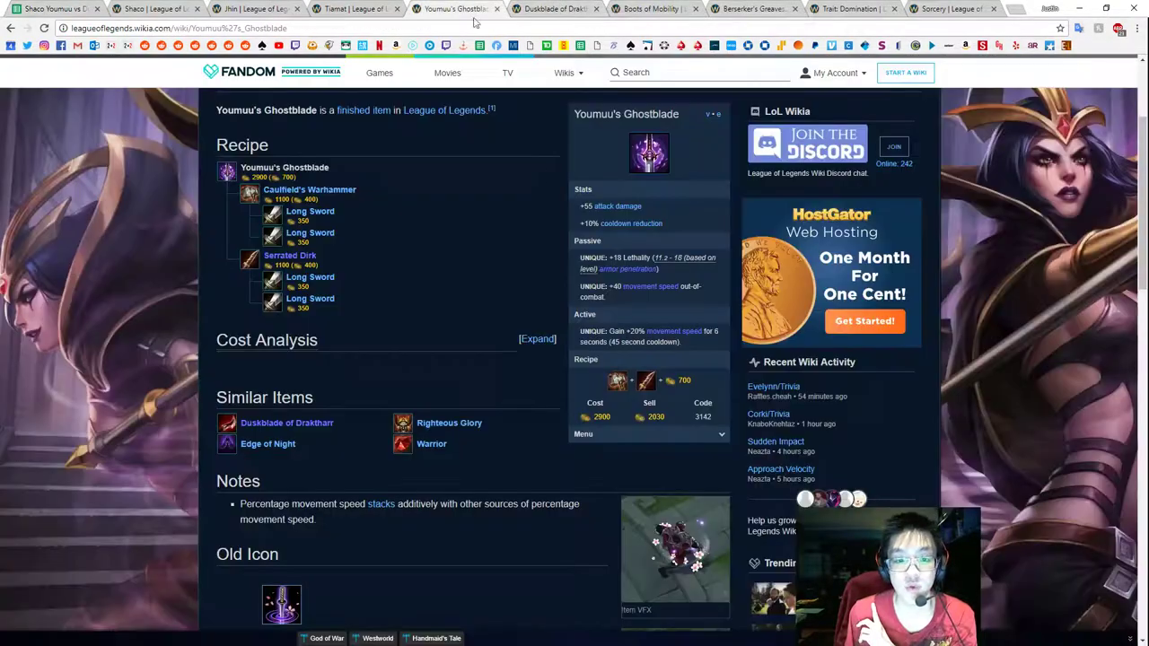
{"action": "left_click_drag", "start_coordinate": [627, 332], "coordinate": [669, 343]}
{"action": "left_click", "coordinate": [718, 151]}
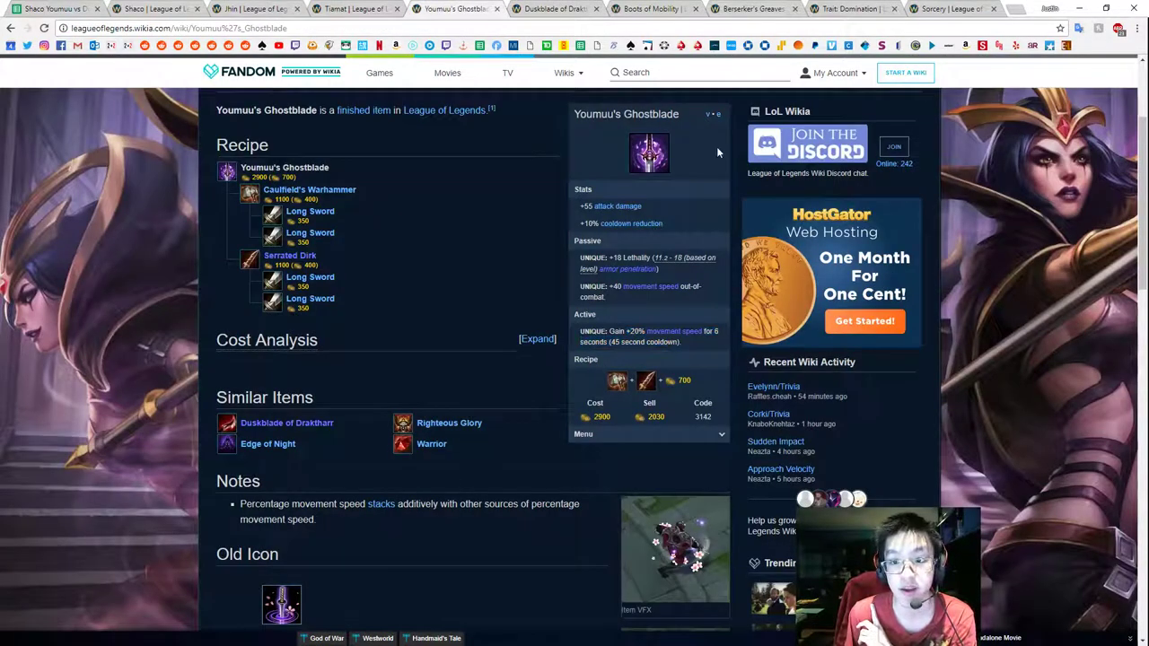
{"action": "left_click", "coordinate": [848, 9]}
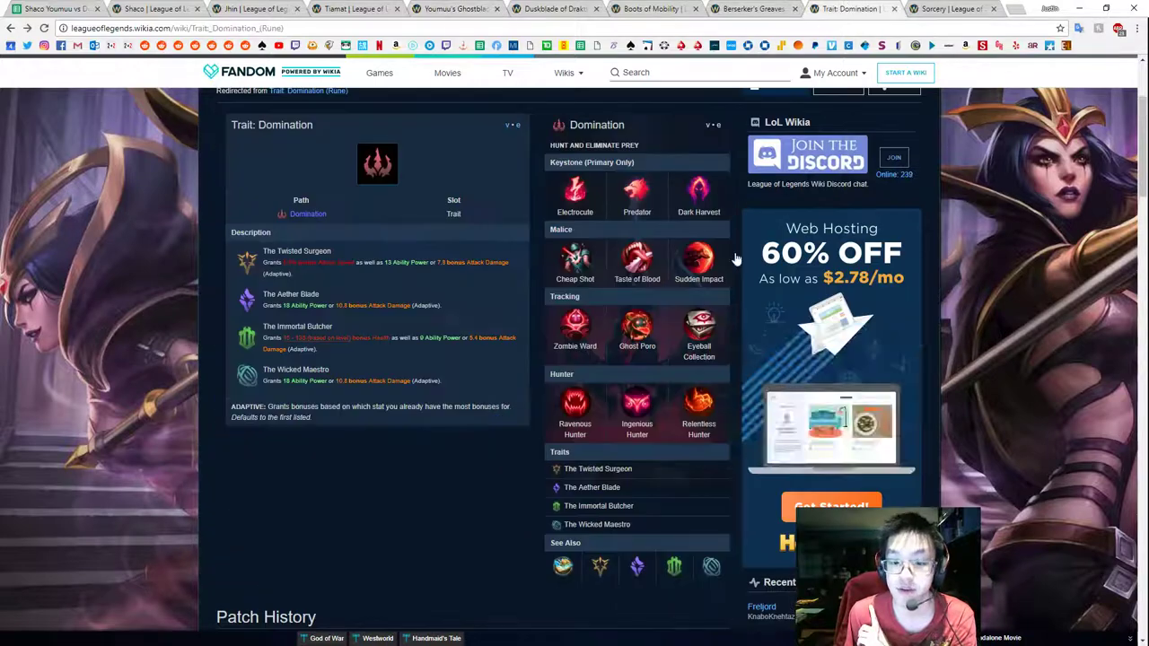
{"action": "left_click", "coordinate": [945, 8]}
{"action": "mouse_move", "coordinate": [650, 363]}
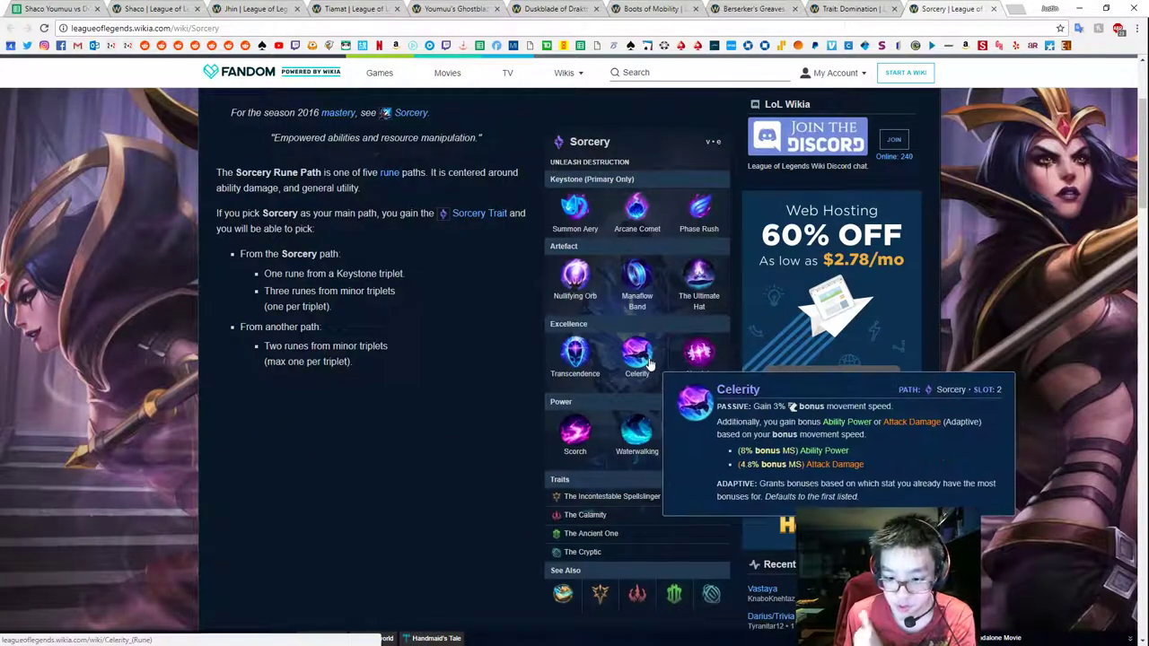
Return to the spreadsheet and review the Movespeed Start and Celerity MoveSpeed Start formulas.
{"action": "key", "text": "ctrl+1"}
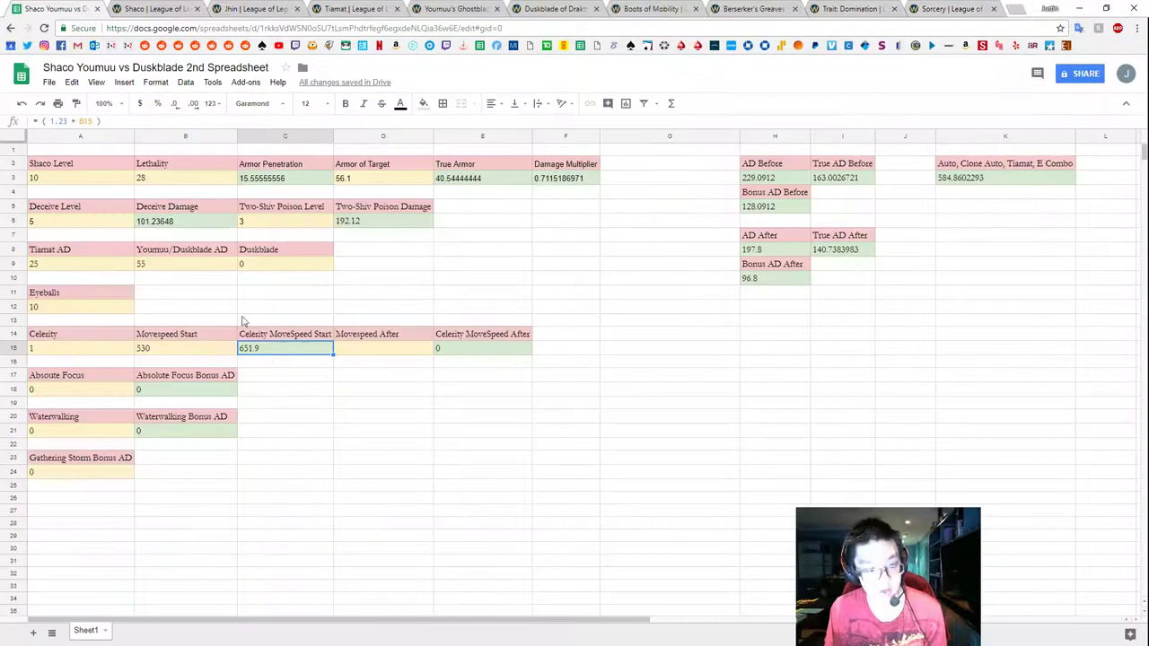
{"action": "left_click", "coordinate": [185, 349]}
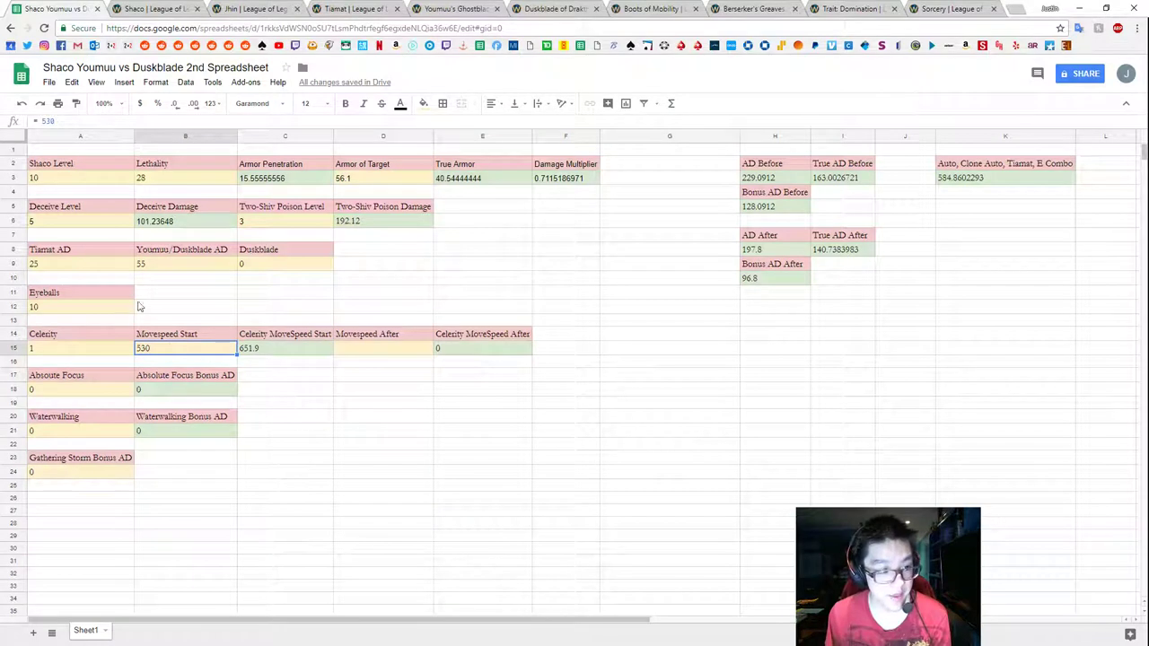
{"action": "left_click", "coordinate": [299, 347]}
{"action": "double_click", "coordinate": [303, 347]}
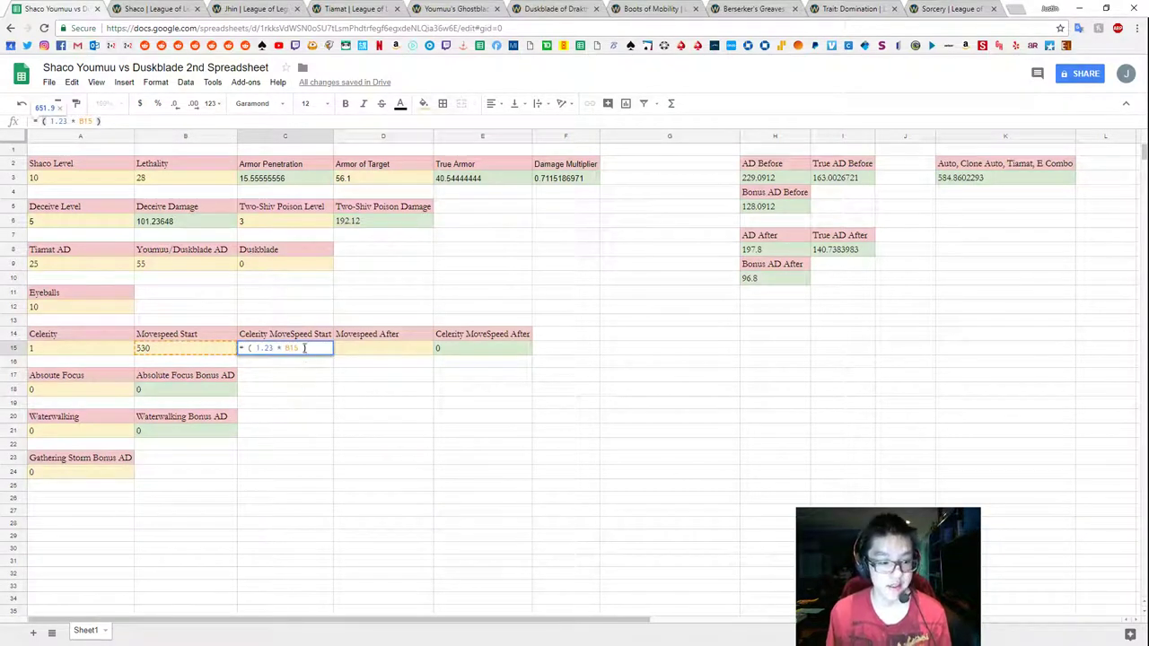
{"action": "key", "text": "Escape"}
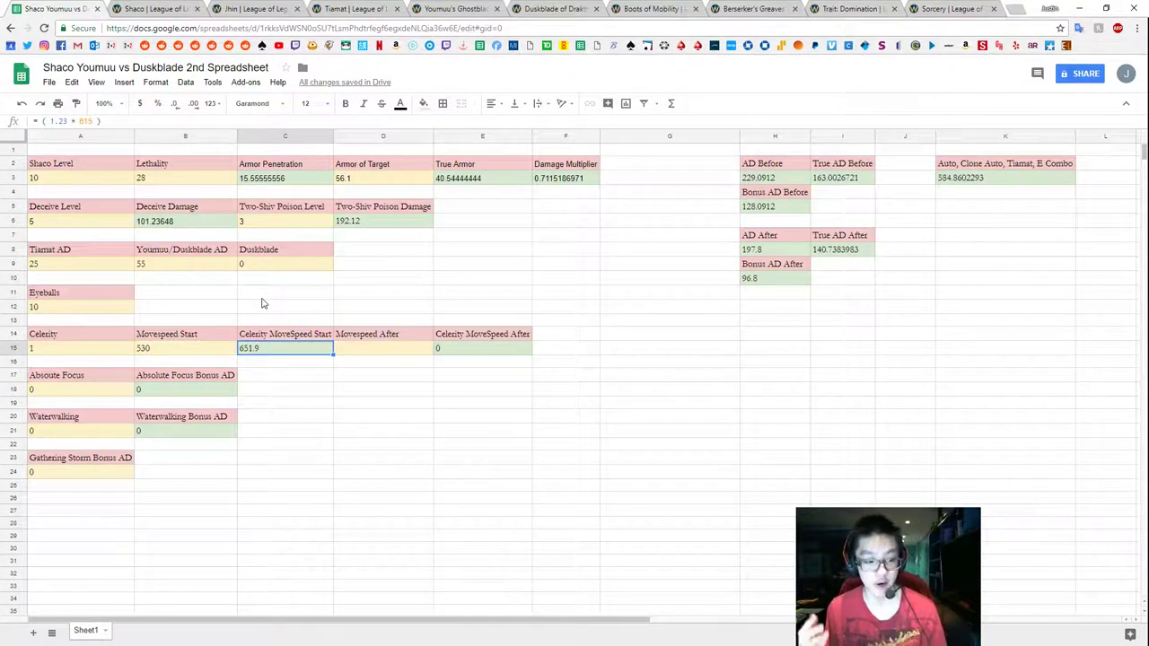
Look up Shaco's base movement speed and the Boots of Mobility bonus on the wiki, and set Movespeed After to 375.
{"action": "key", "text": "Right"}
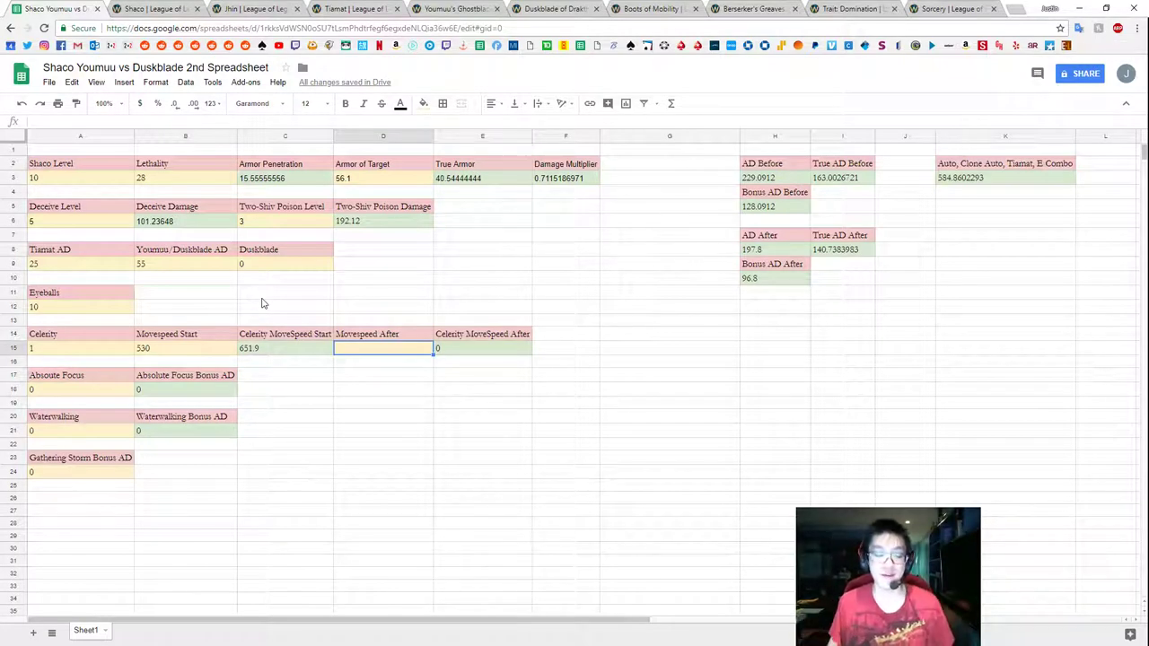
{"action": "left_click", "coordinate": [154, 8]}
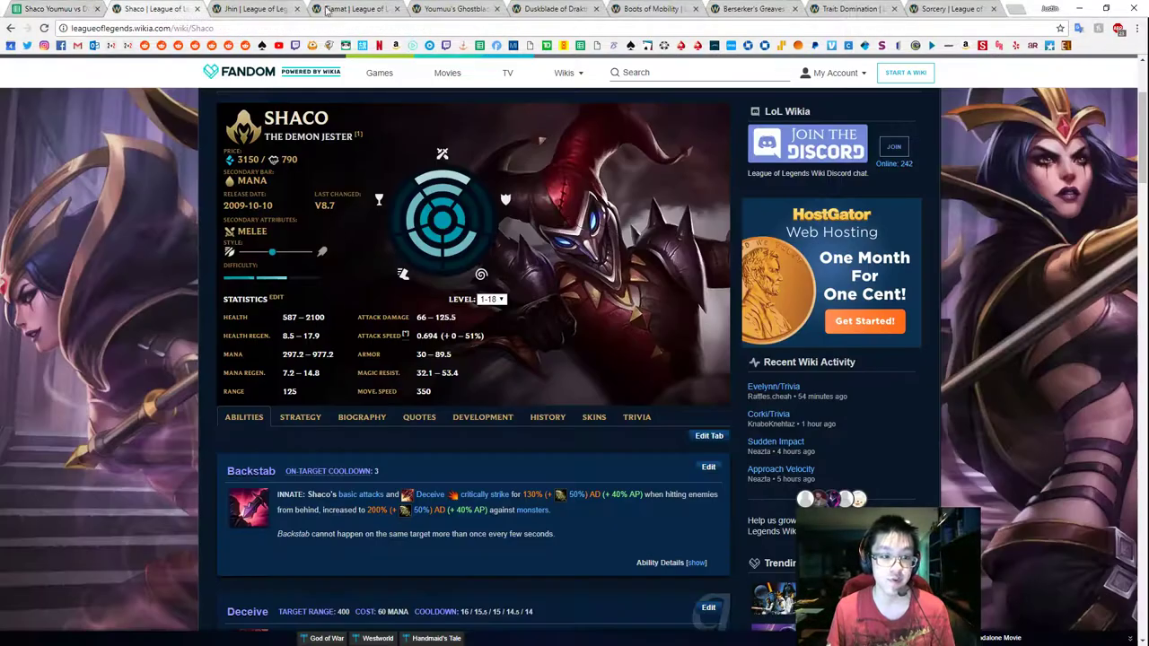
{"action": "left_click", "coordinate": [655, 8]}
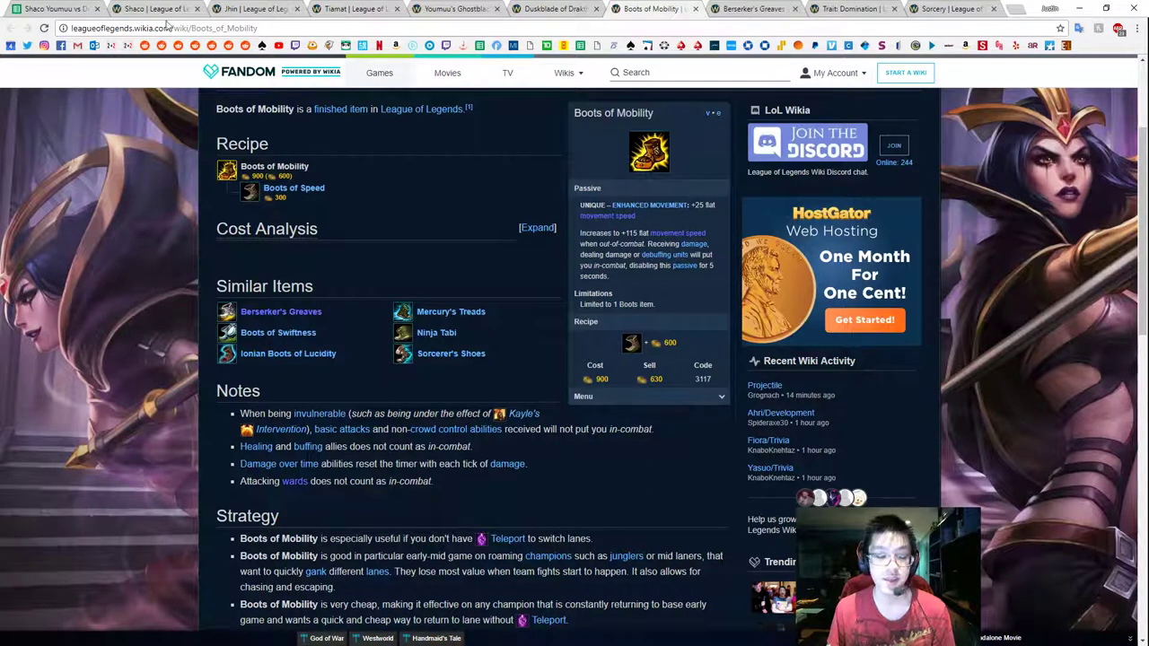
{"action": "key", "text": "ctrl+1"}
{"action": "type", "text": "375"}
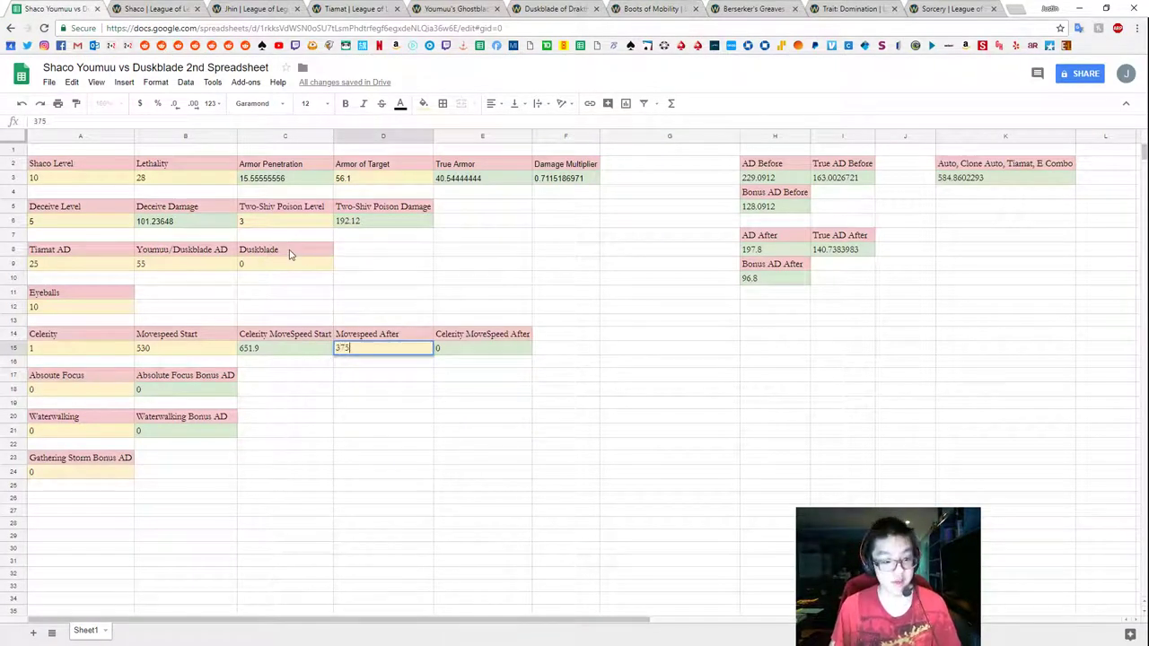
{"action": "key", "text": "Tab"}
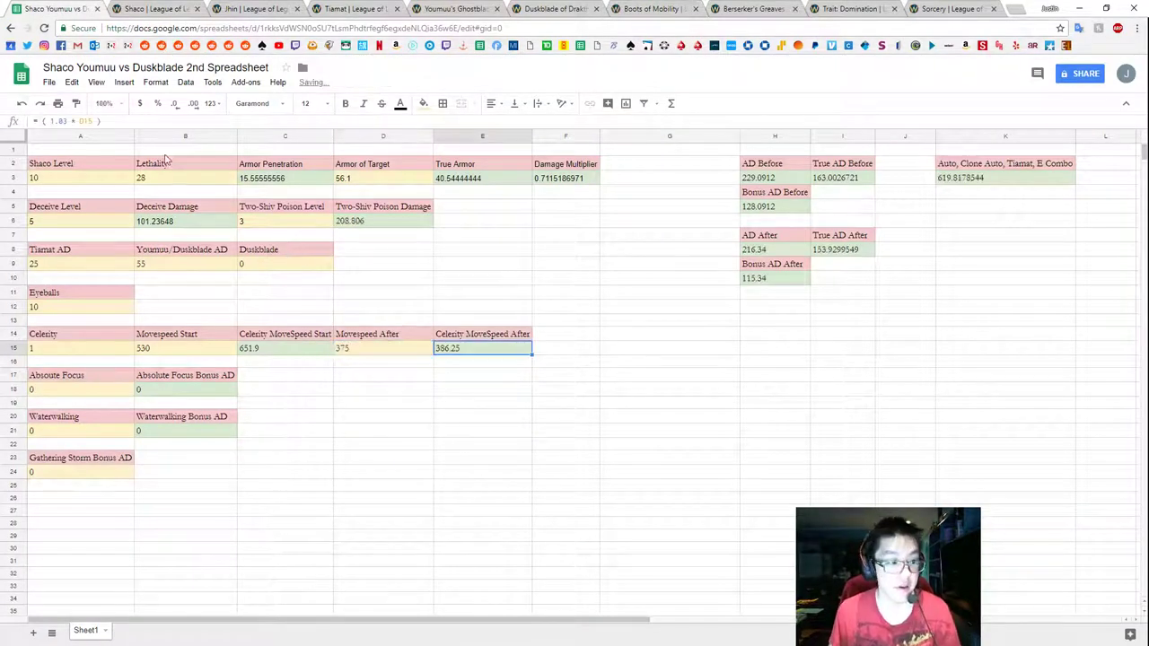
Change the multiplier in the Celerity MoveSpeed After formula to 1.23.
{"action": "left_click", "coordinate": [54, 121]}
{"action": "key", "text": "BackSpace"}
{"action": "type", "text": "2"}
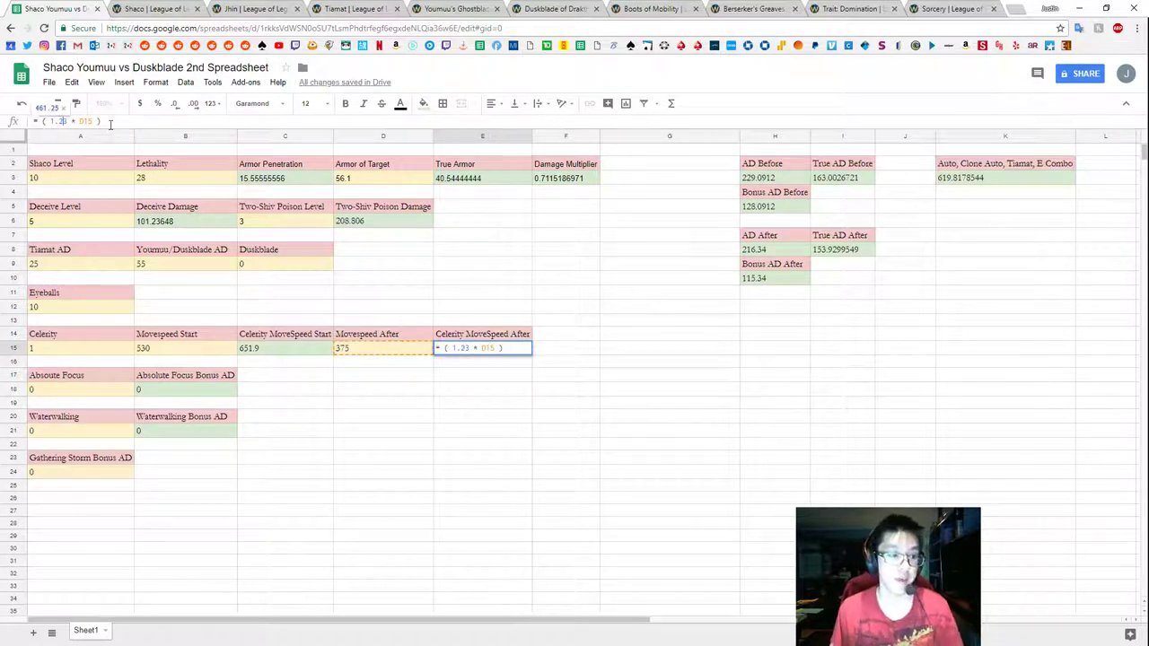
{"action": "key", "text": "Return"}
{"action": "key", "text": "Left"}
{"action": "key", "text": "Right"}
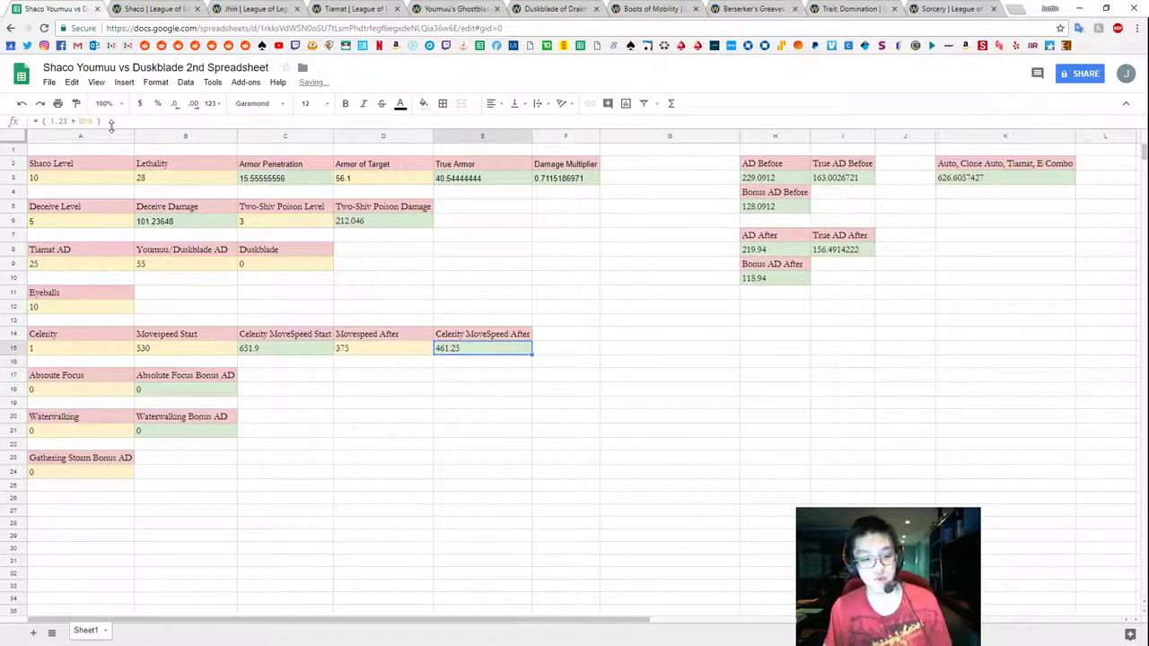
Check the Celerity rune on the Sorcery wiki page, and review the movement speed start and after cells in the spreadsheet.
{"action": "left_click", "coordinate": [453, 9]}
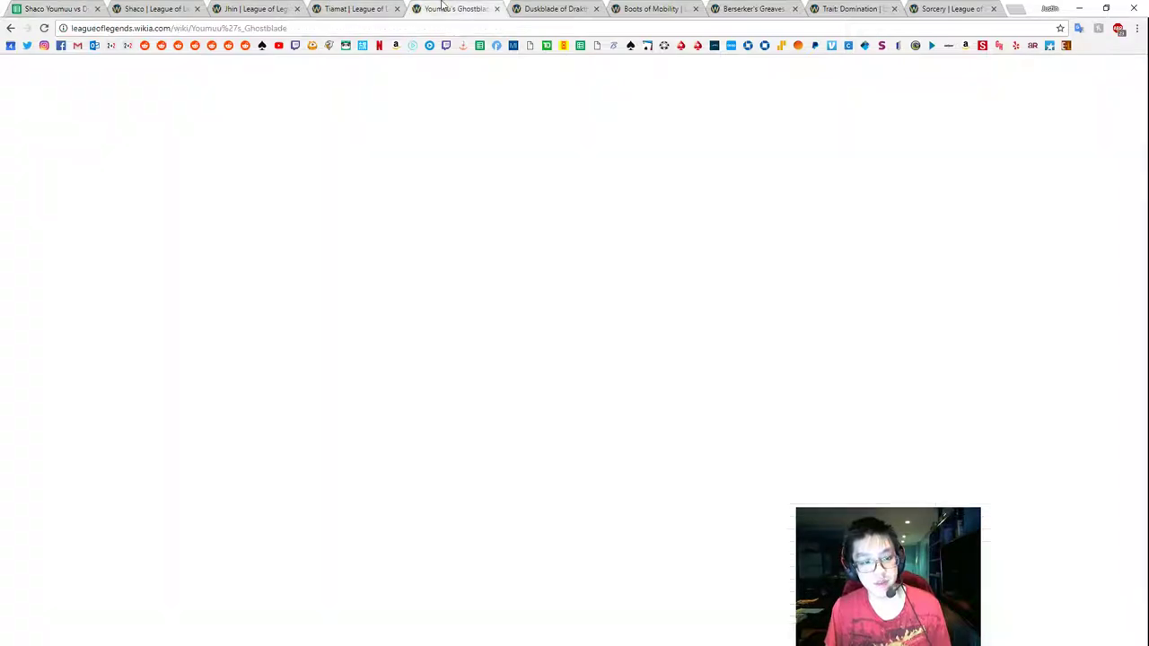
{"action": "left_click", "coordinate": [944, 11]}
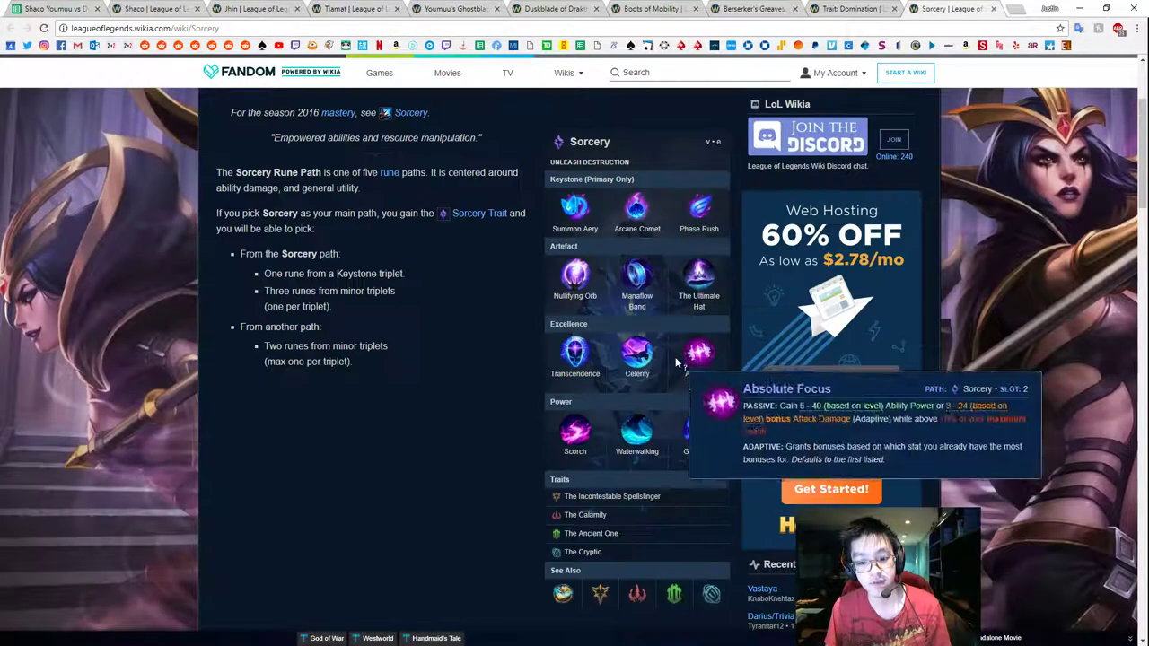
{"action": "left_click", "coordinate": [62, 9]}
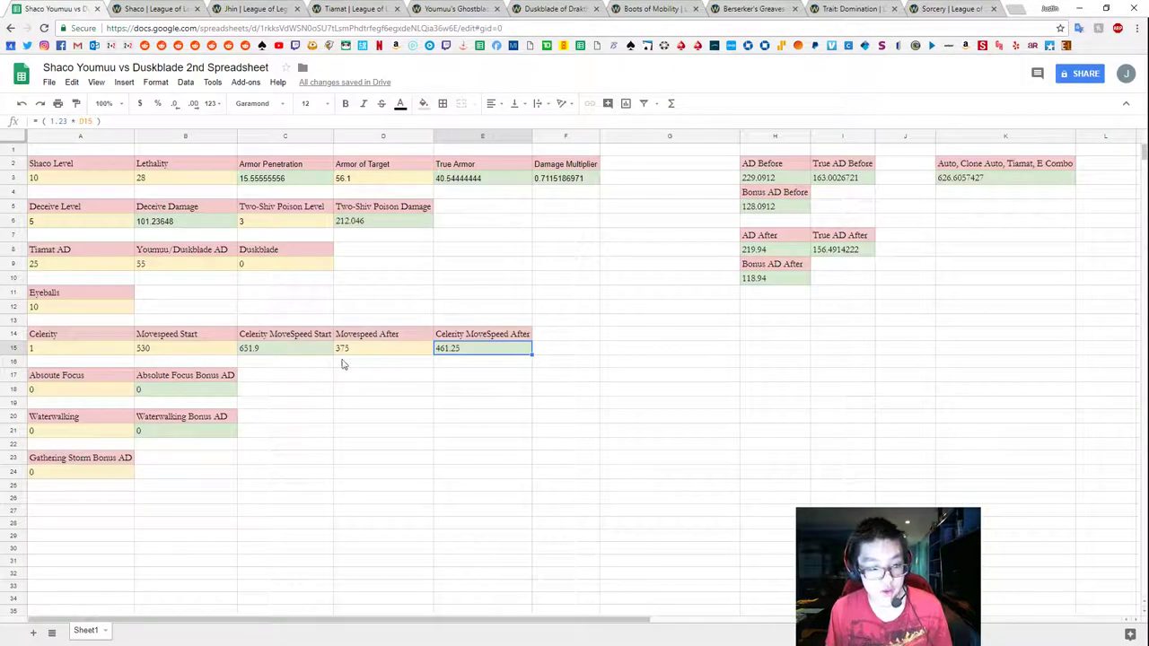
{"action": "left_click", "coordinate": [189, 349]}
{"action": "left_click", "coordinate": [386, 355]}
{"action": "left_click", "coordinate": [295, 357]}
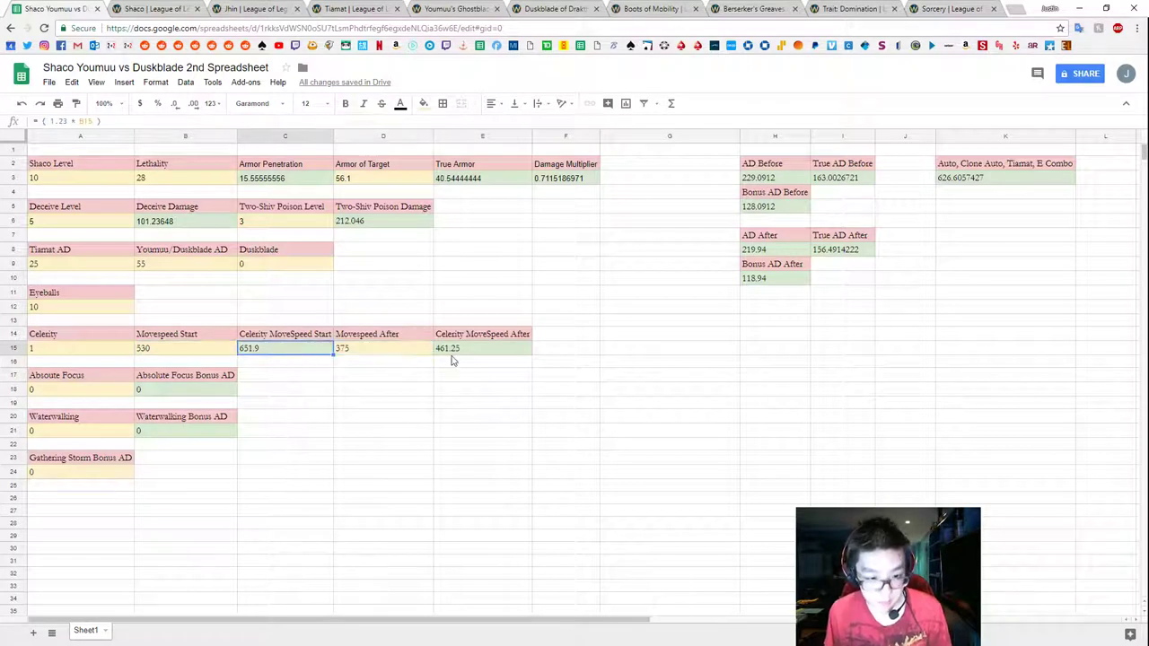
{"action": "left_click", "coordinate": [460, 357]}
{"action": "left_click", "coordinate": [693, 203]}
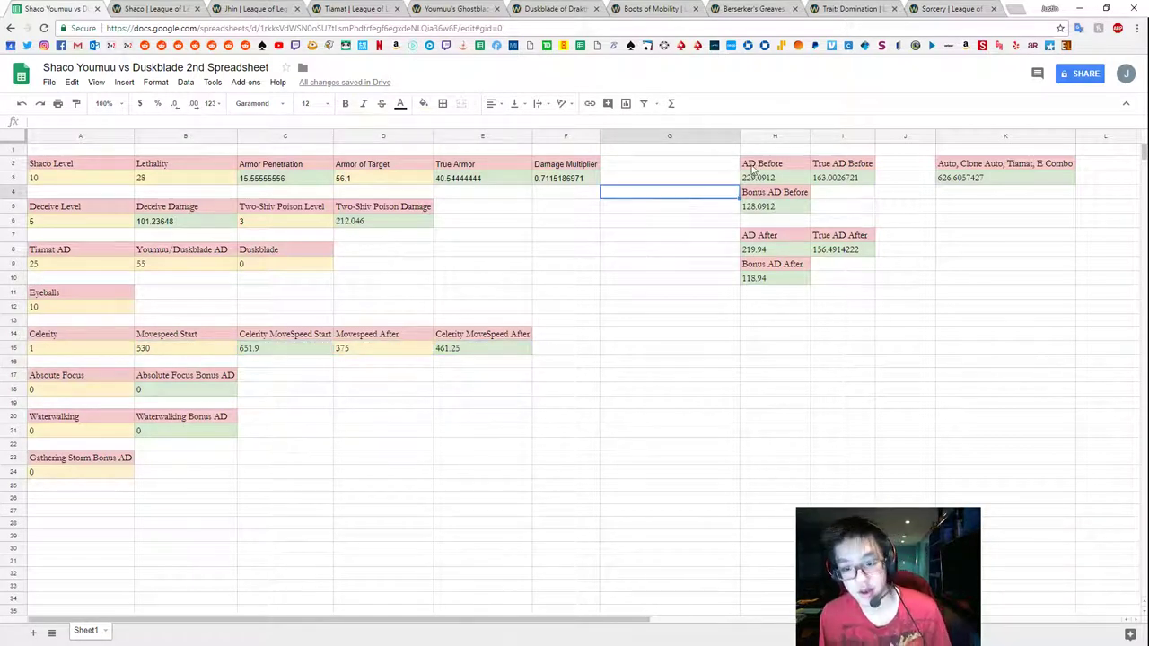
Review the AD Before and AD After formulas and the cells they reference, leaving both as they are.
{"action": "left_click", "coordinate": [756, 176]}
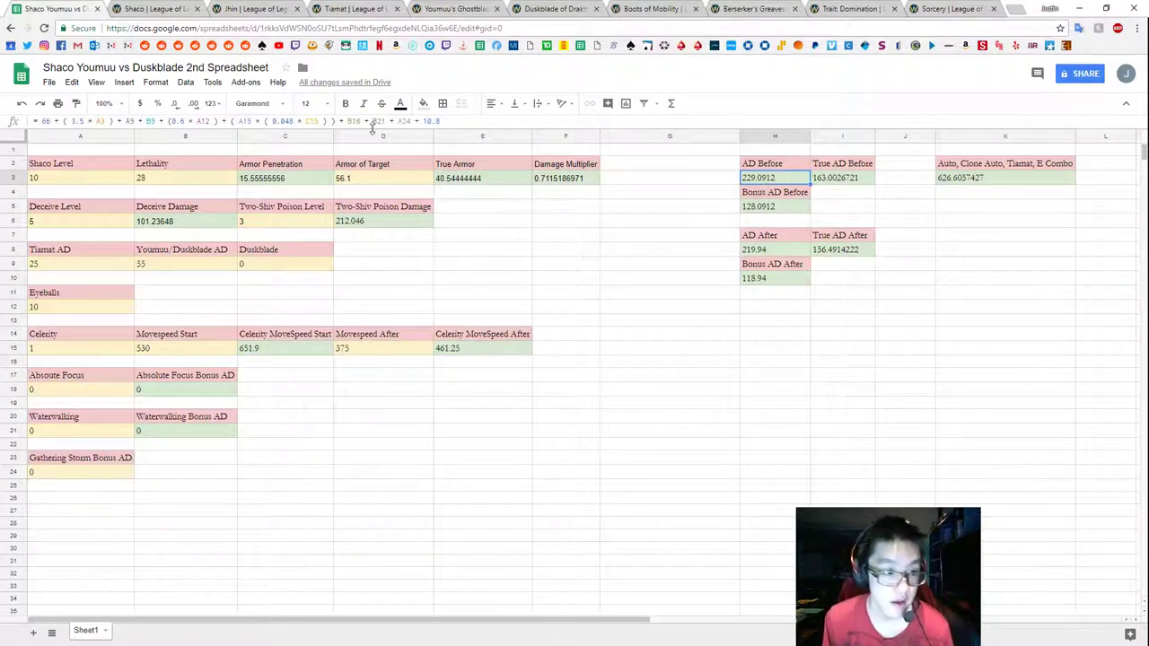
{"action": "left_click", "coordinate": [507, 120]}
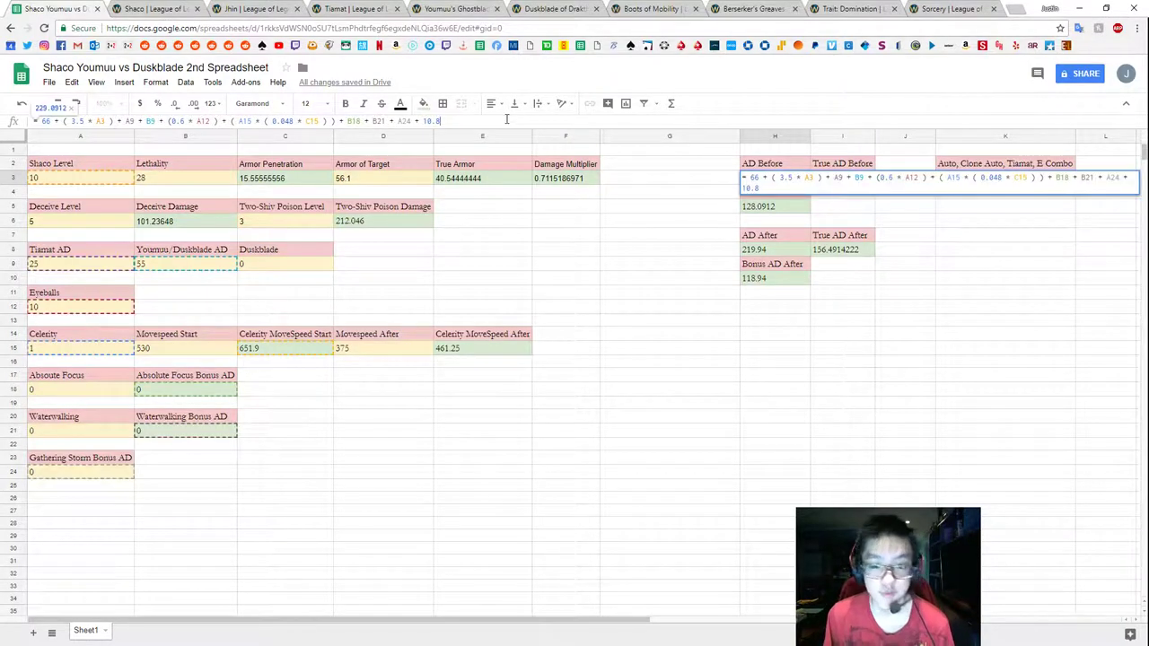
{"action": "key", "text": "Return"}
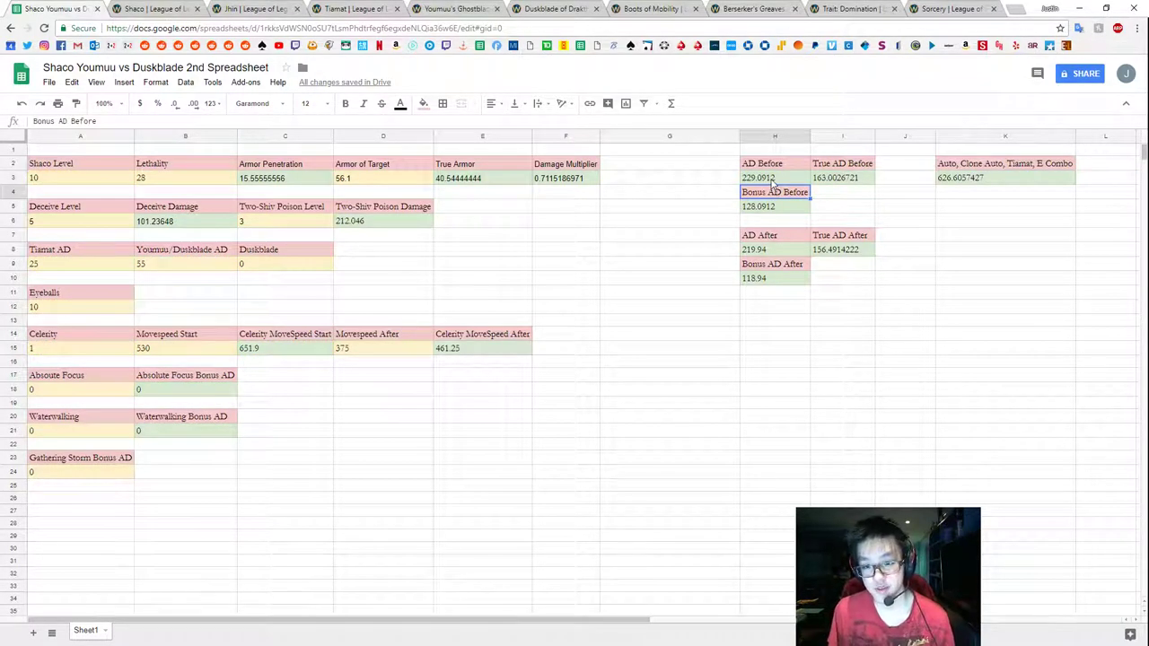
{"action": "left_click", "coordinate": [777, 251]}
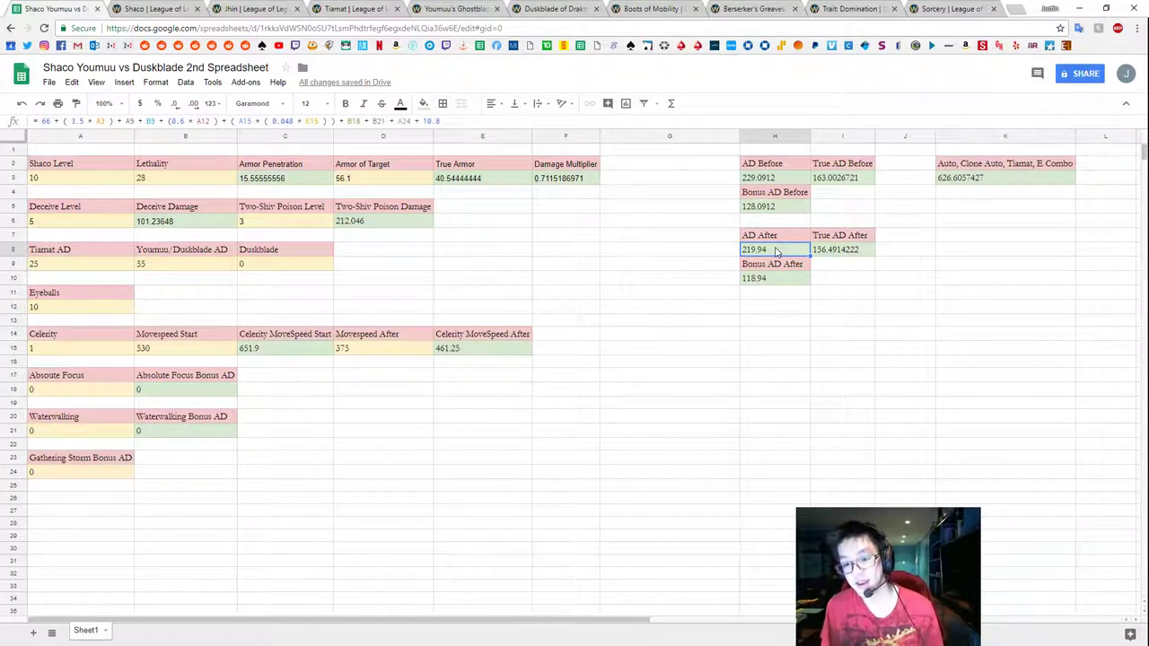
{"action": "double_click", "coordinate": [777, 252]}
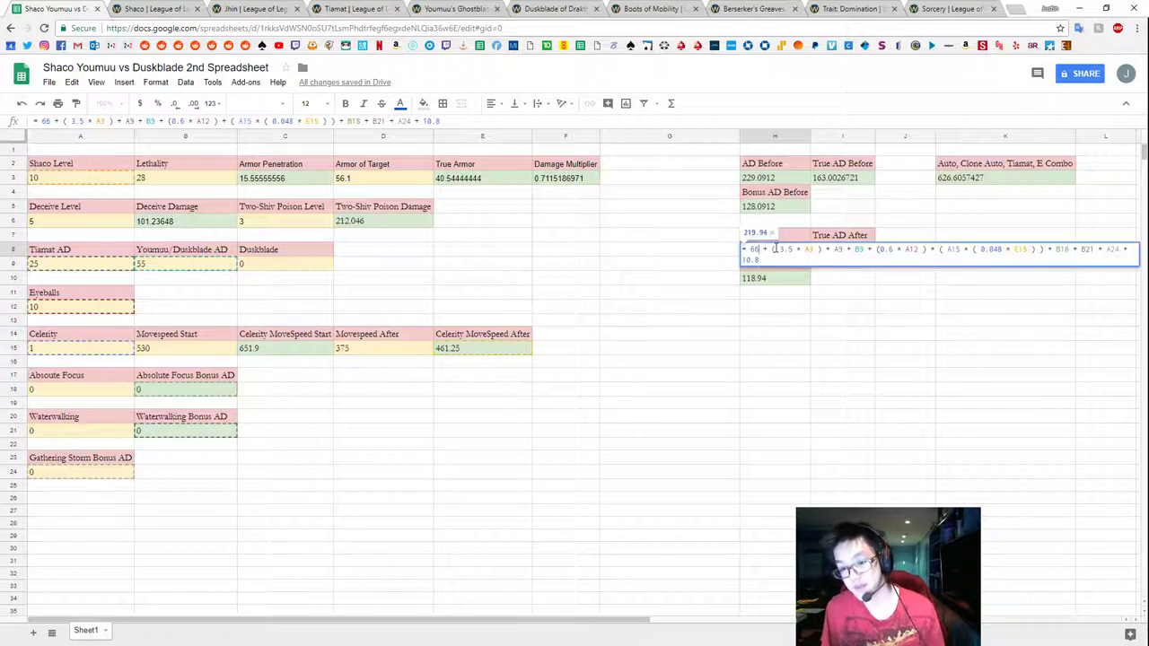
{"action": "key", "text": "Return"}
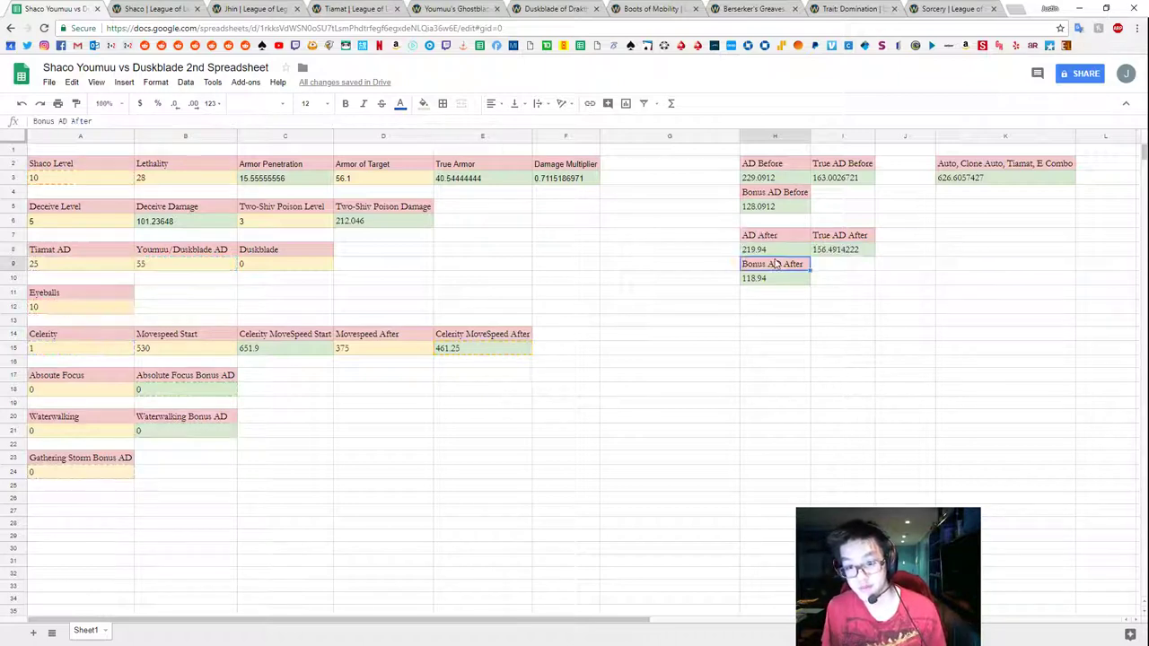
{"action": "key", "text": "Up"}
{"action": "key", "text": "Left"}
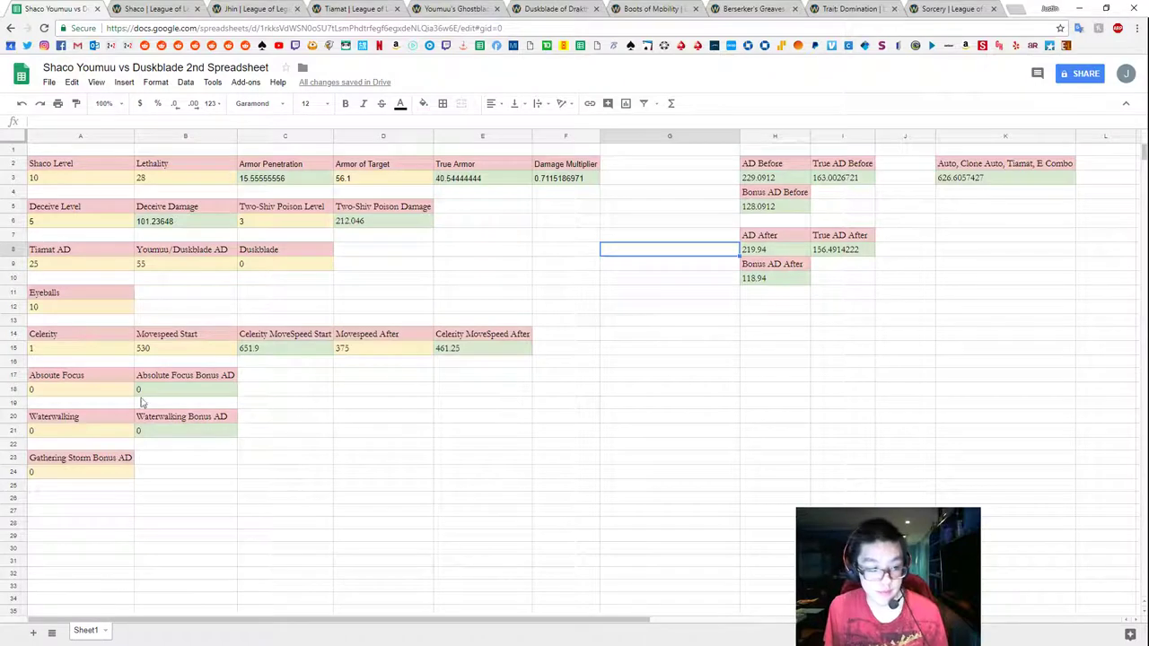
Look up the Gathering Storm rune on the Sorcery wiki page and set Gathering Storm Bonus AD to 4.8.
{"action": "left_click", "coordinate": [97, 390]}
{"action": "left_click", "coordinate": [93, 432]}
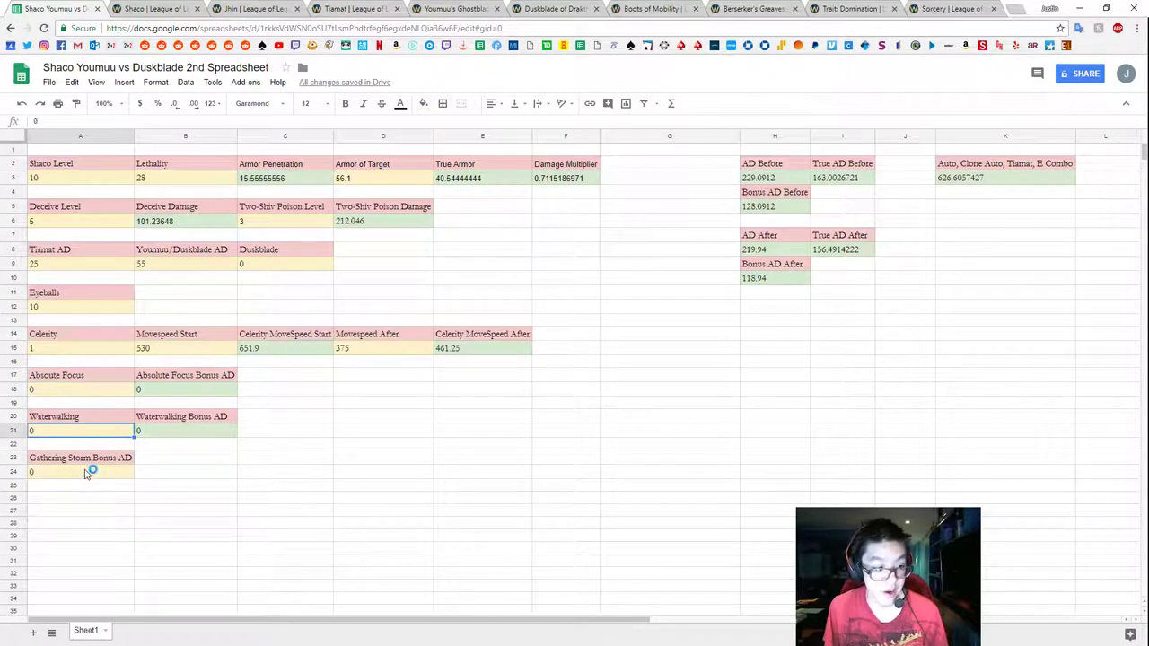
{"action": "left_click", "coordinate": [90, 471]}
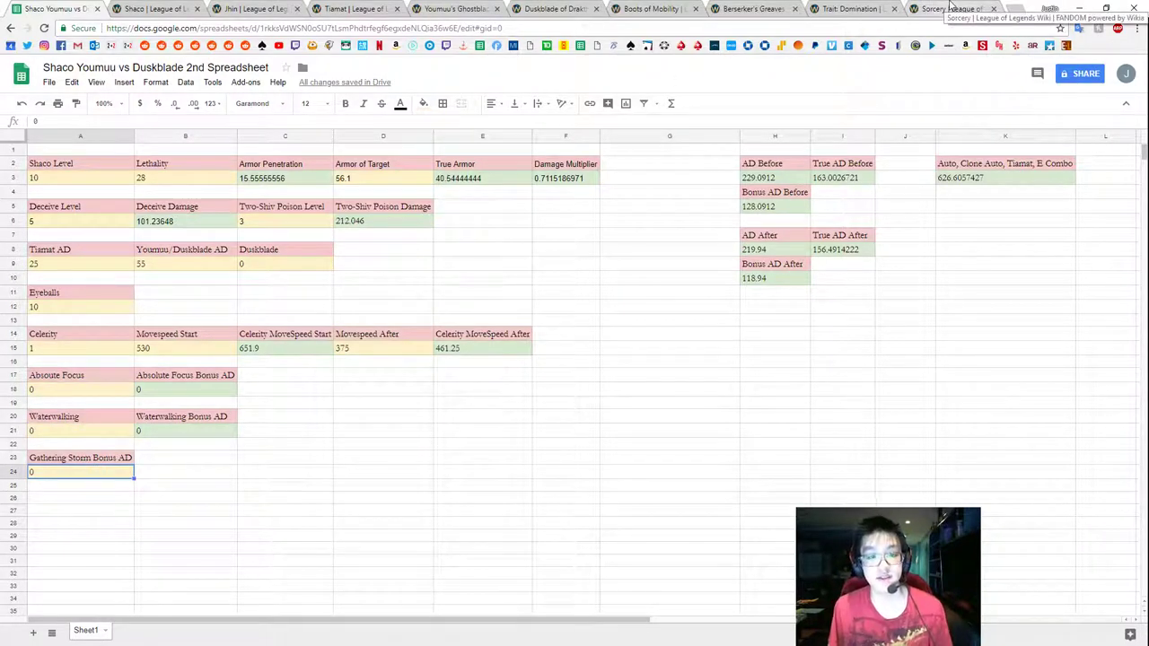
{"action": "left_click", "coordinate": [950, 8]}
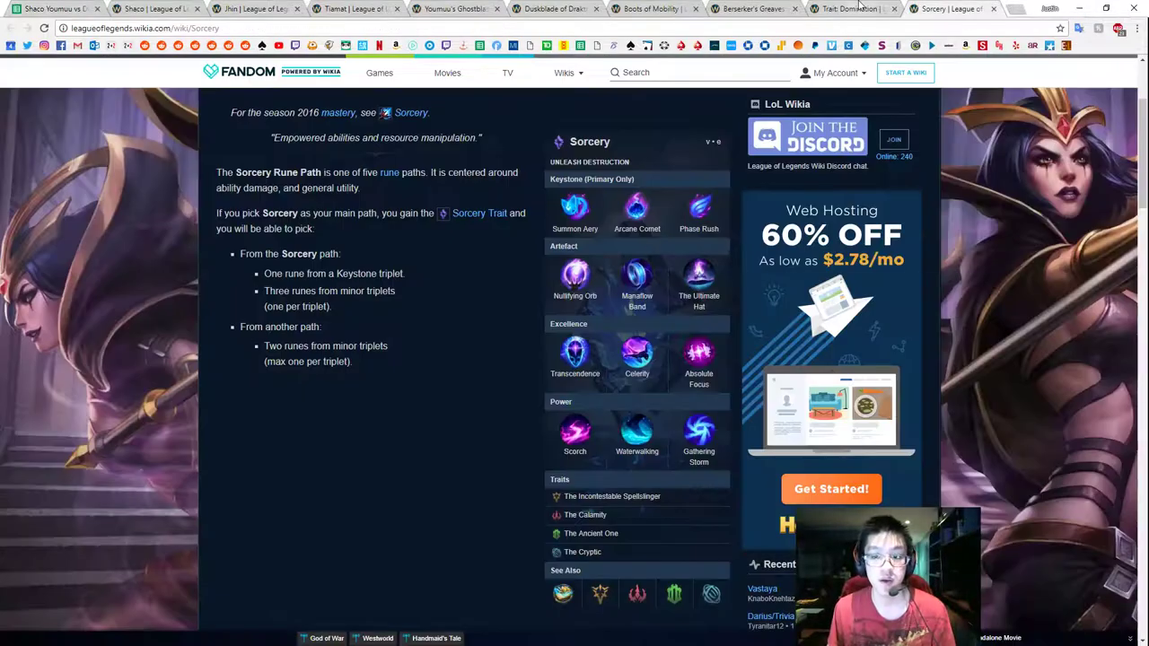
{"action": "mouse_move", "coordinate": [707, 427]}
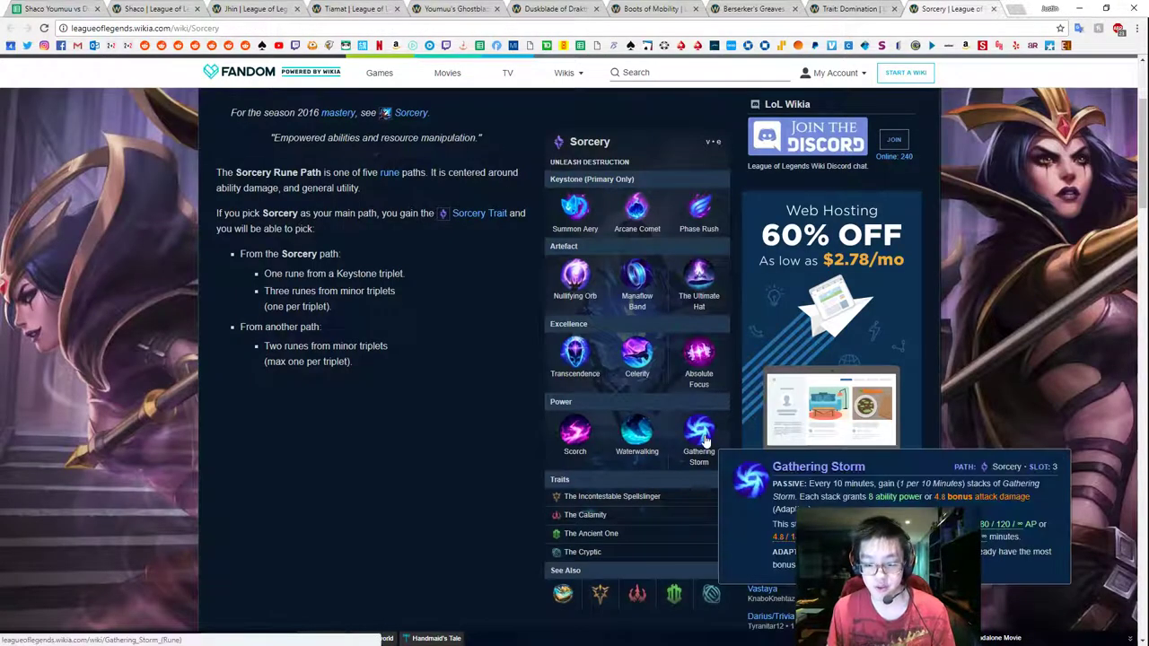
{"action": "scroll", "coordinate": [706, 431], "scroll_direction": "down", "scroll_amount": 1}
{"action": "scroll", "coordinate": [705, 442], "scroll_direction": "down", "scroll_amount": 3}
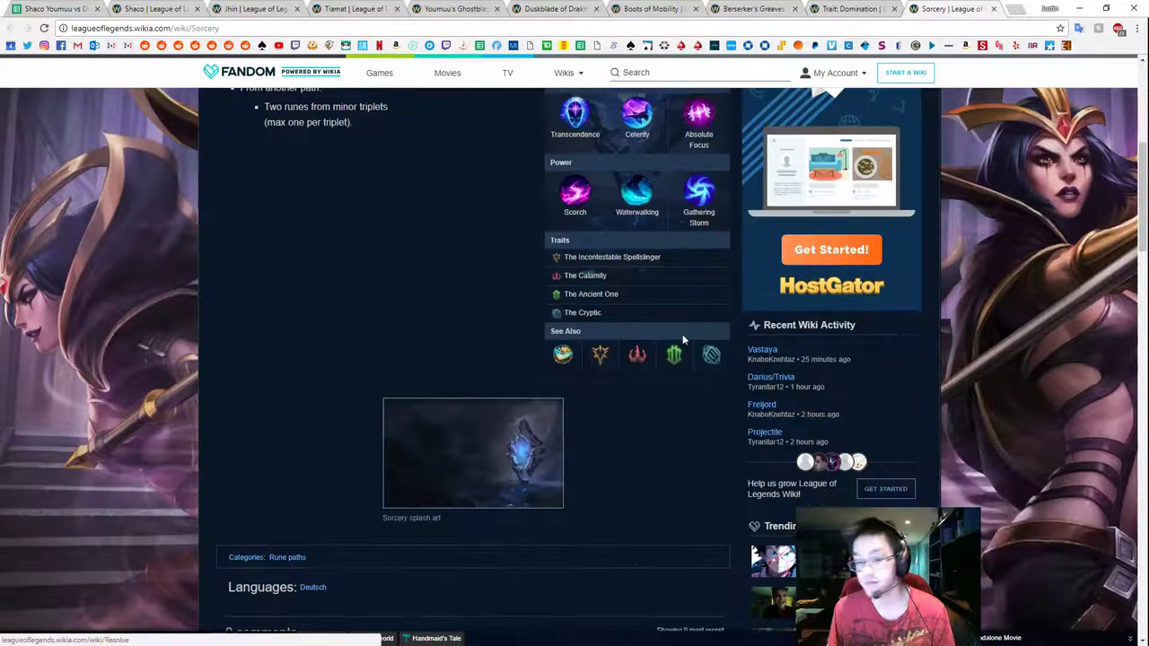
{"action": "scroll", "coordinate": [691, 323], "scroll_direction": "up", "scroll_amount": 2}
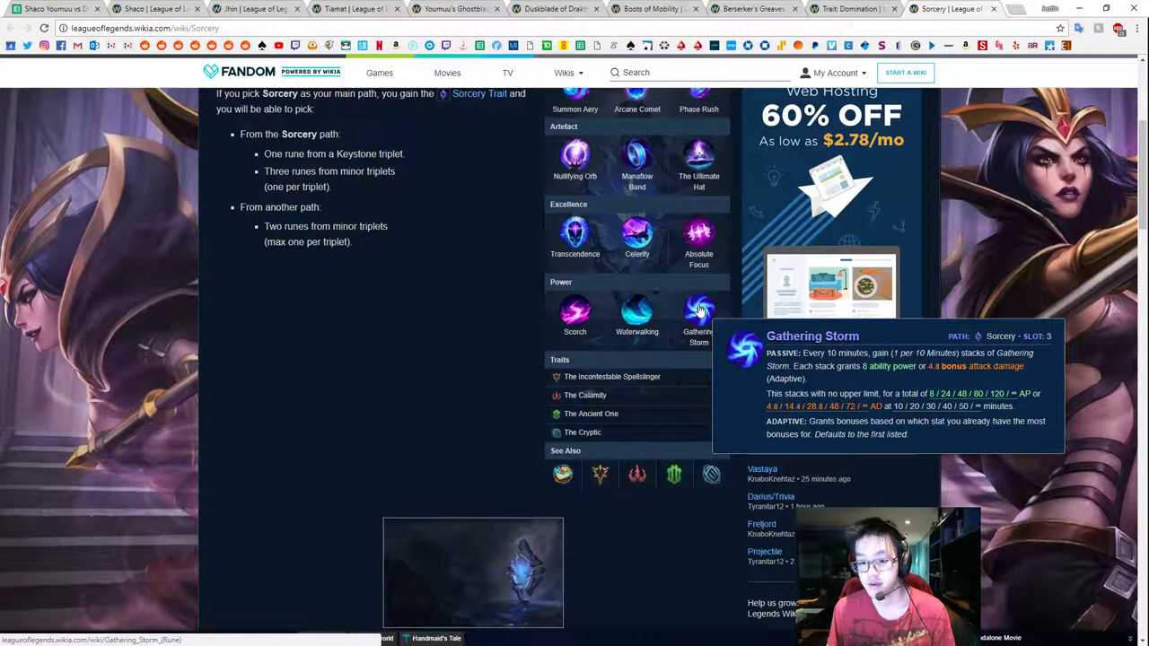
{"action": "left_click", "coordinate": [54, 8]}
{"action": "type", "text": "4.8"}
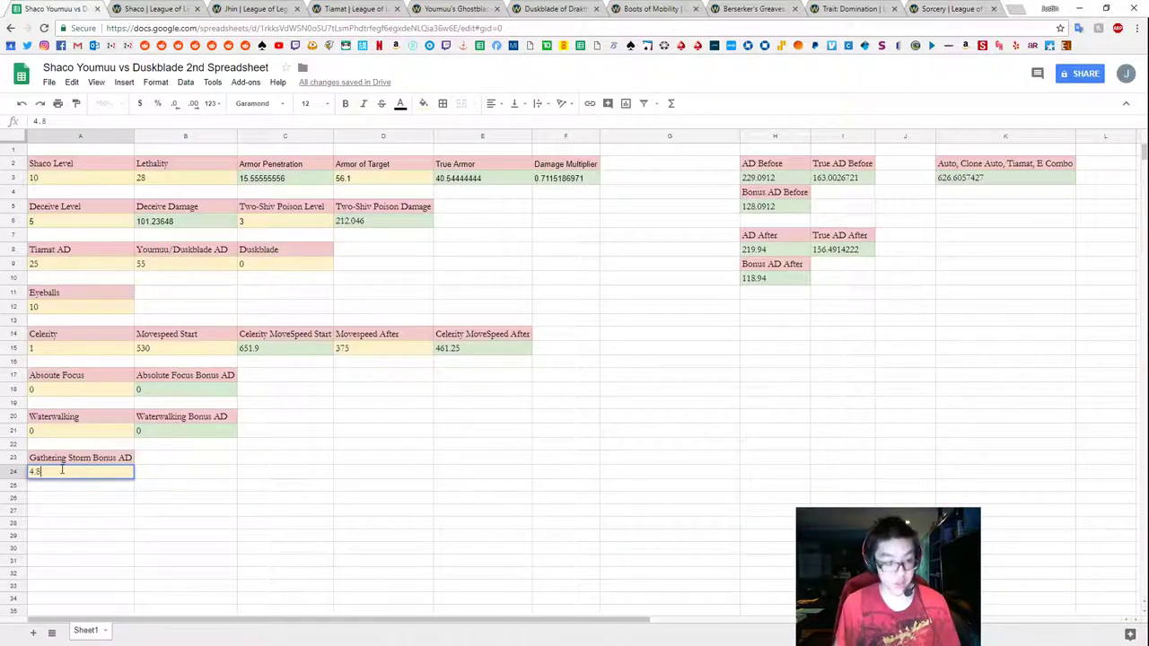
{"action": "key", "text": "Return"}
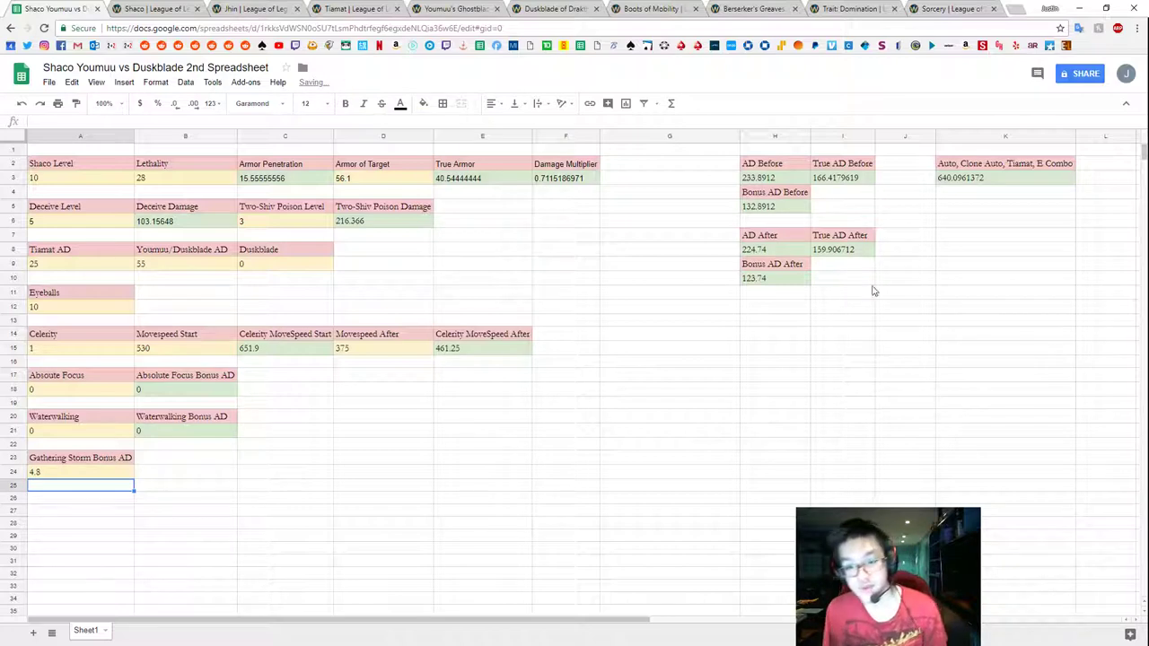
Check the AD Before formula against Shaco's base attack damage and per-level growth on the wiki.
{"action": "left_click", "coordinate": [674, 164]}
{"action": "key", "text": "Right"}
{"action": "key", "text": "Down"}
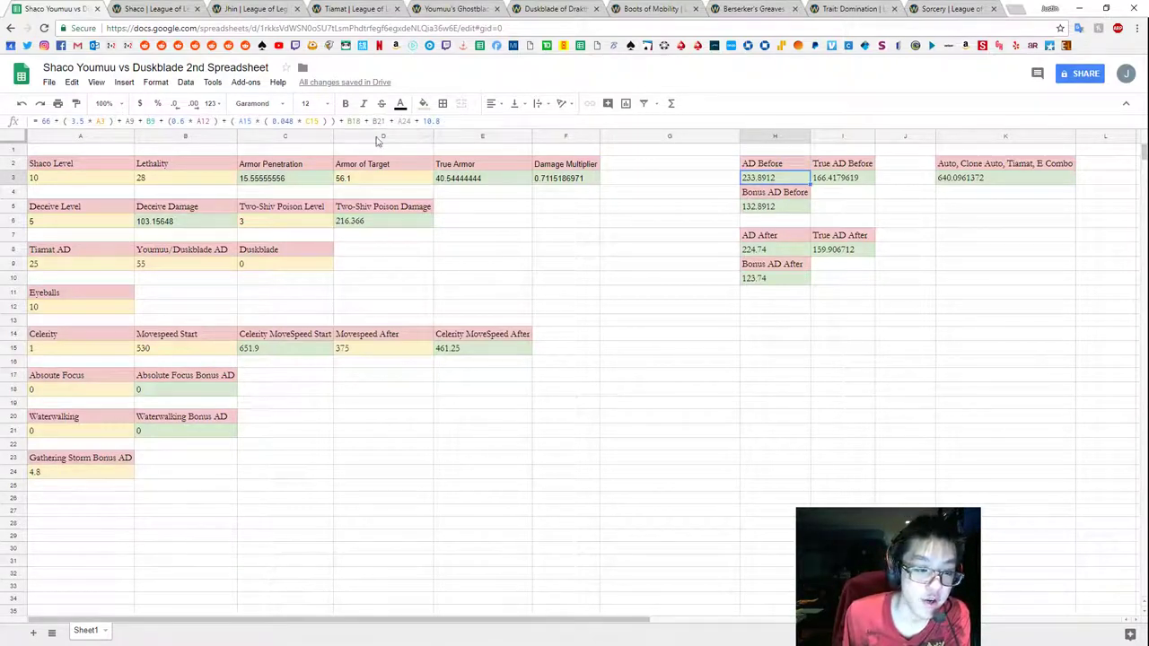
{"action": "left_click", "coordinate": [45, 122]}
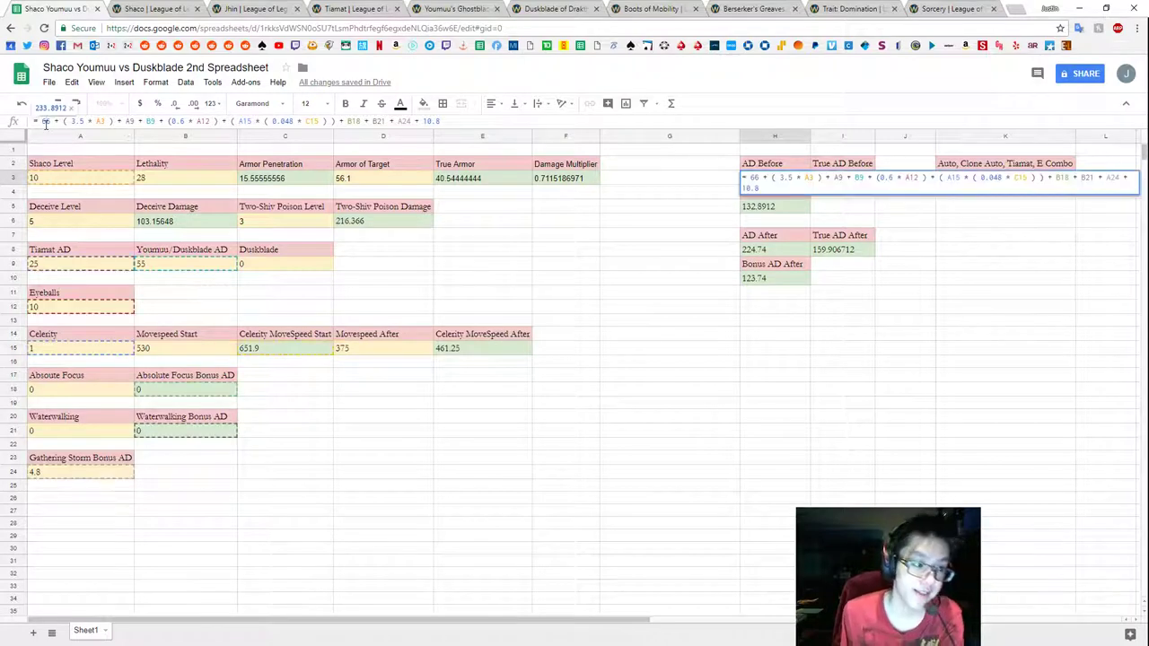
{"action": "left_click", "coordinate": [128, 12]}
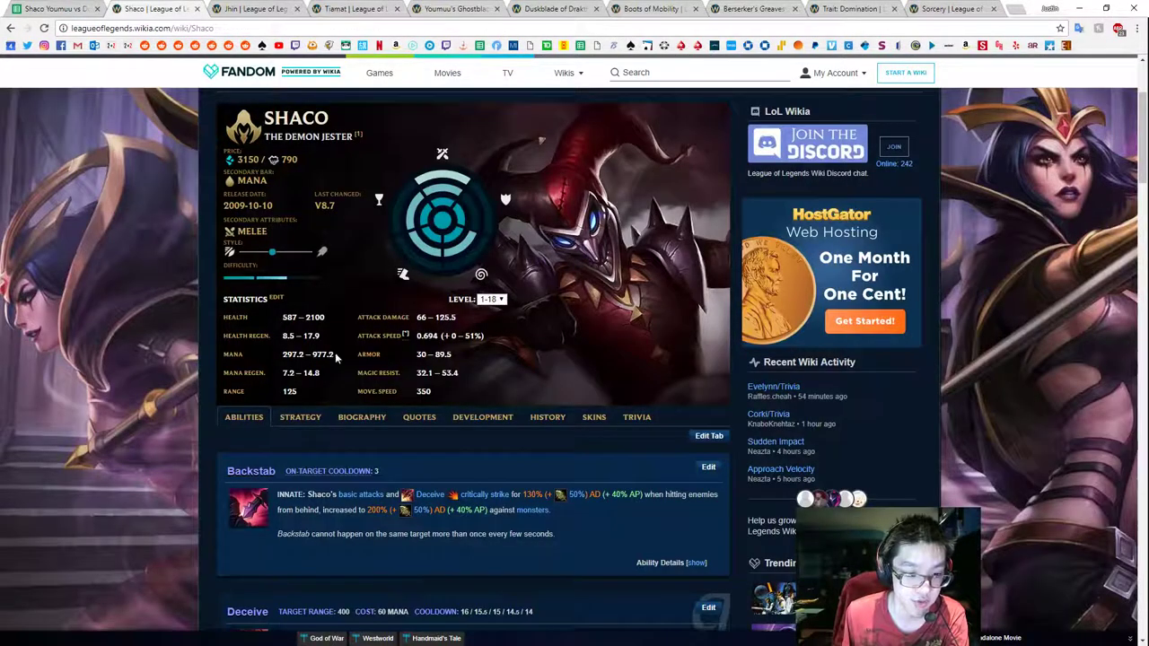
{"action": "left_click", "coordinate": [491, 300]}
{"action": "left_click", "coordinate": [486, 318]}
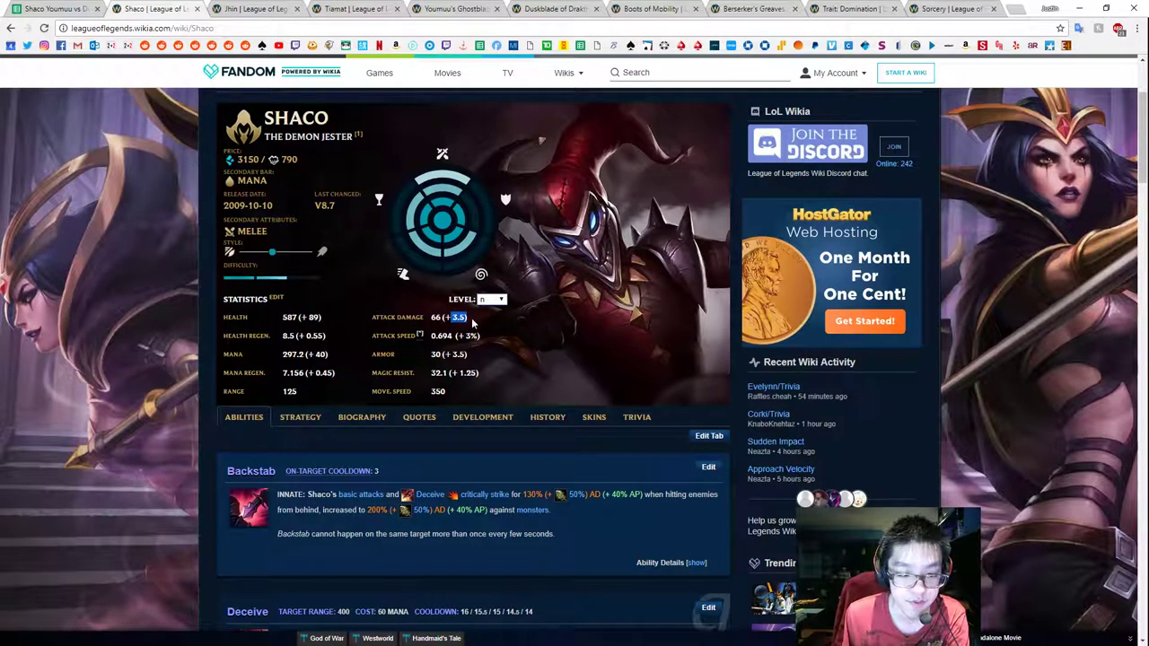
{"action": "left_click", "coordinate": [49, 9]}
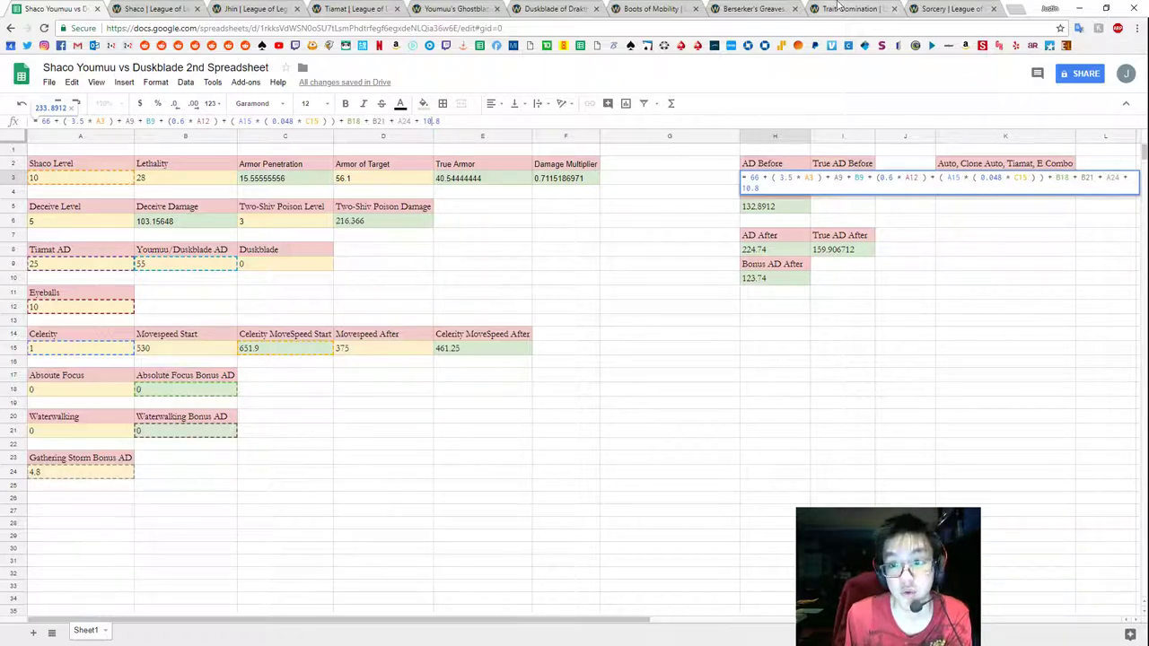
Check the flat 10.8 in the AD Before formula against The Aether Blade bonus on the Domination trait wiki page.
{"action": "left_click", "coordinate": [835, 8]}
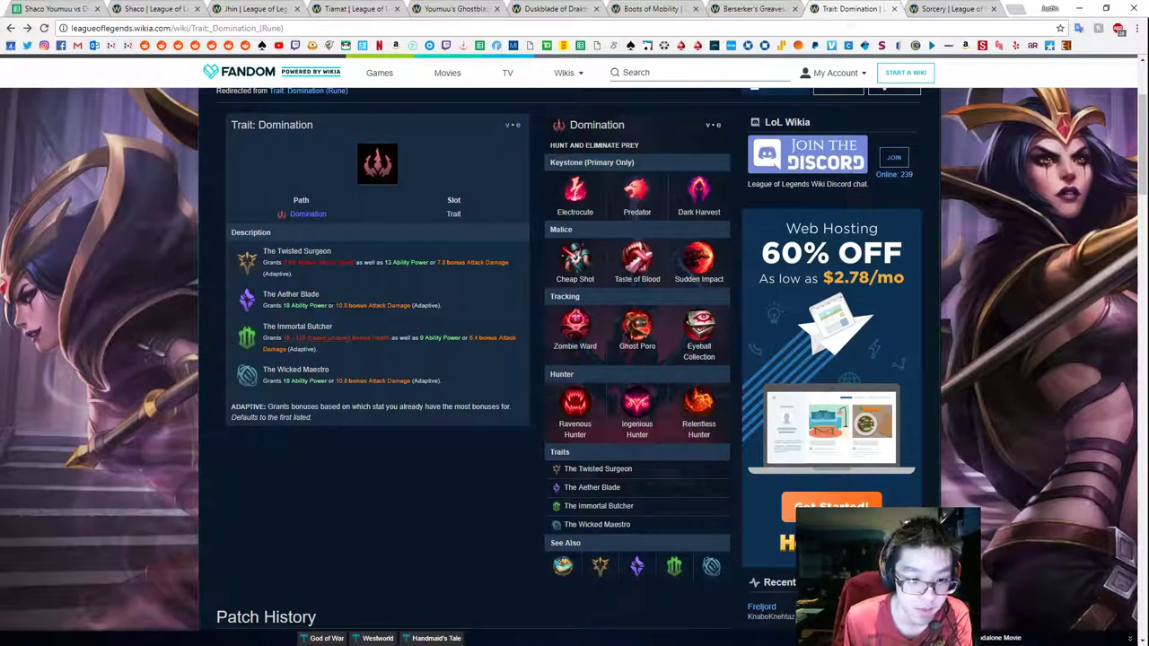
{"action": "left_click_drag", "start_coordinate": [338, 305], "coordinate": [462, 309]}
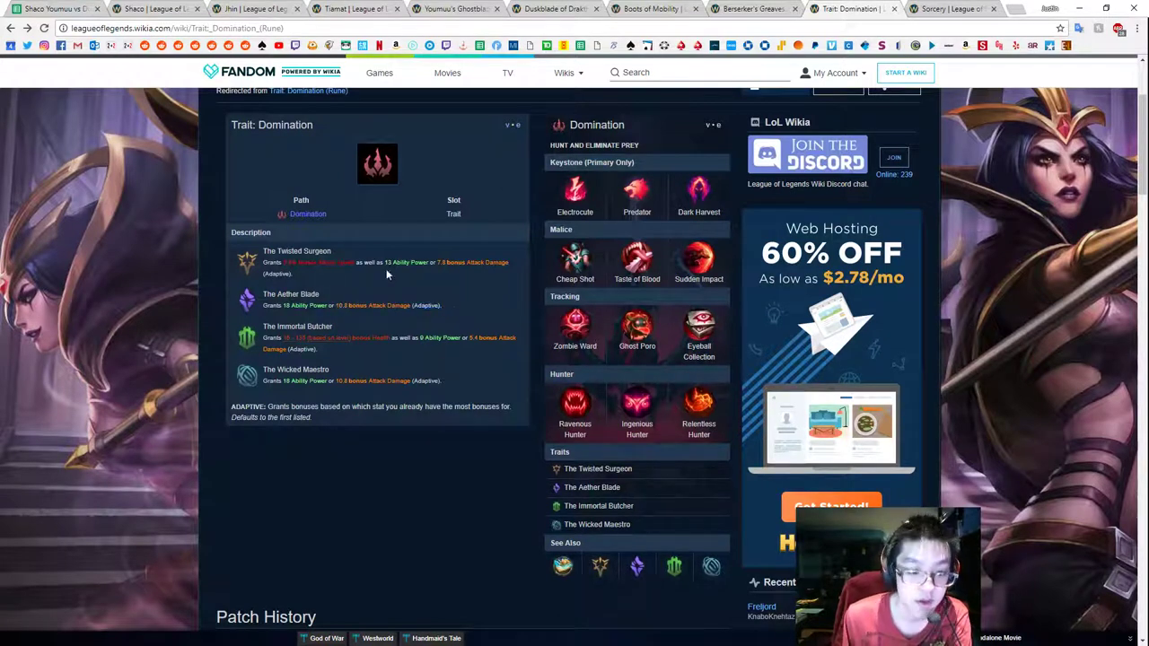
{"action": "left_click", "coordinate": [64, 8]}
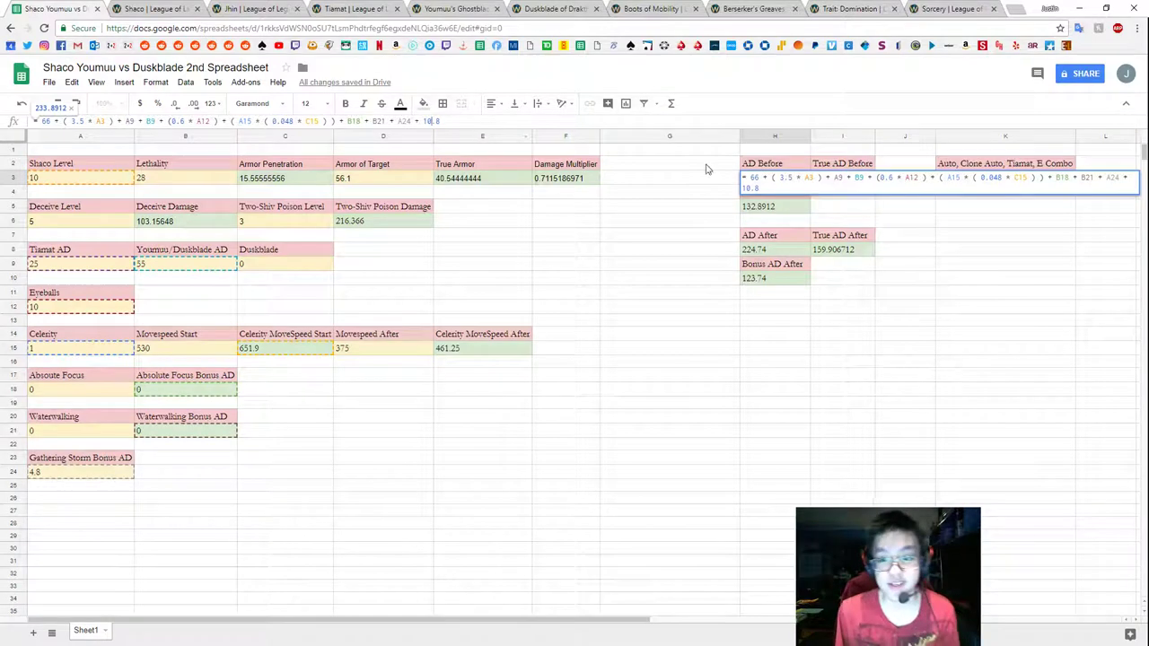
{"action": "key", "text": "Return"}
{"action": "key", "text": "Right"}
{"action": "key", "text": "Up"}
{"action": "key", "text": "Left"}
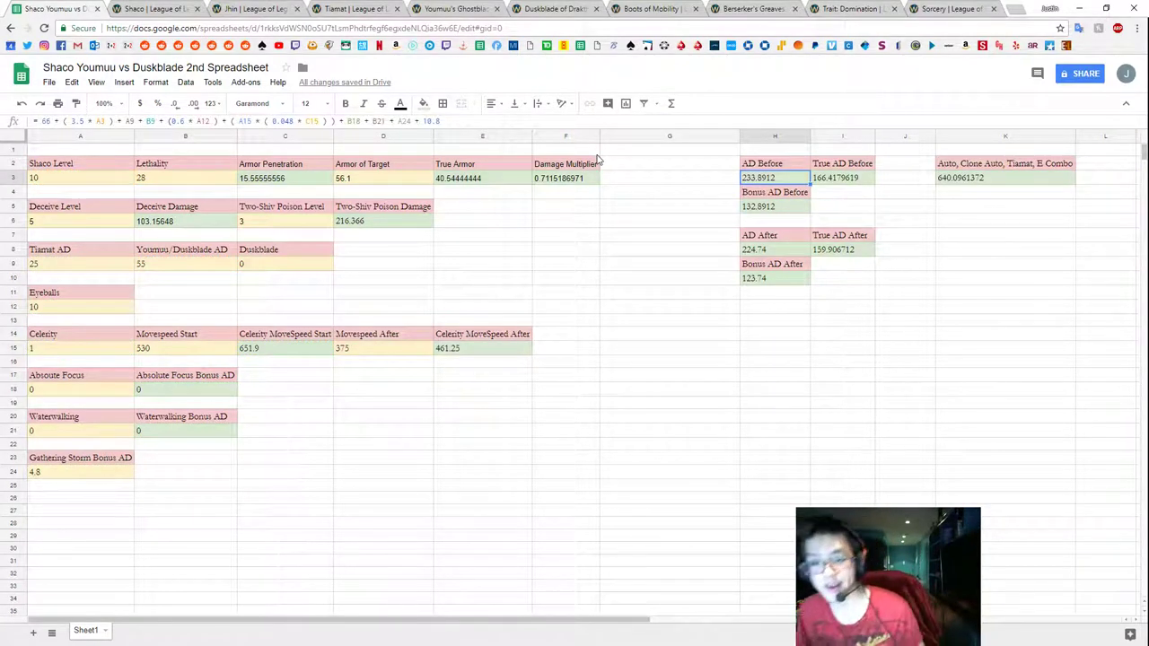
Review the True AD Before and Bonus AD Before formulas and the cells they reference without changing them.
{"action": "key", "text": "Right"}
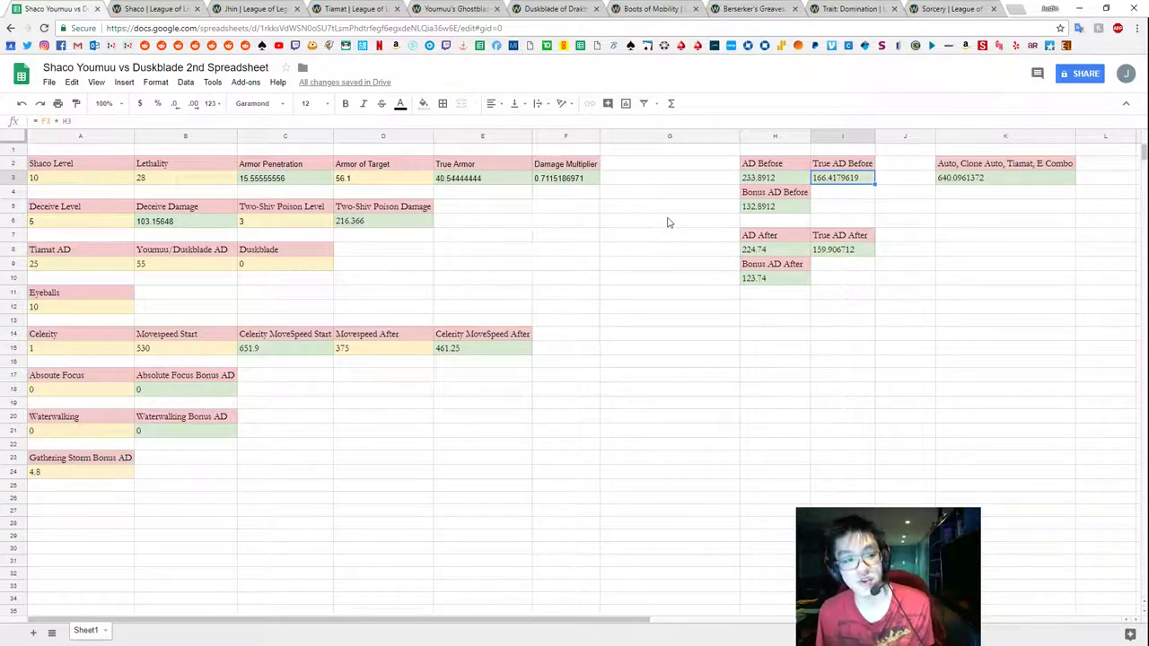
{"action": "left_click", "coordinate": [133, 120]}
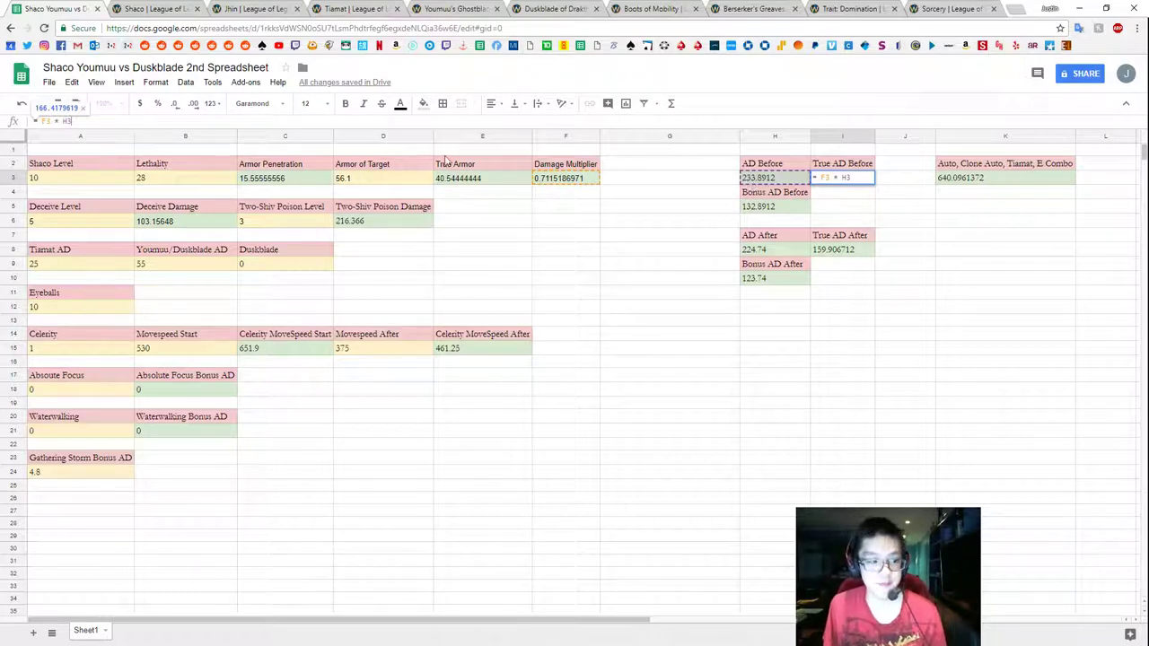
{"action": "key", "text": "Escape"}
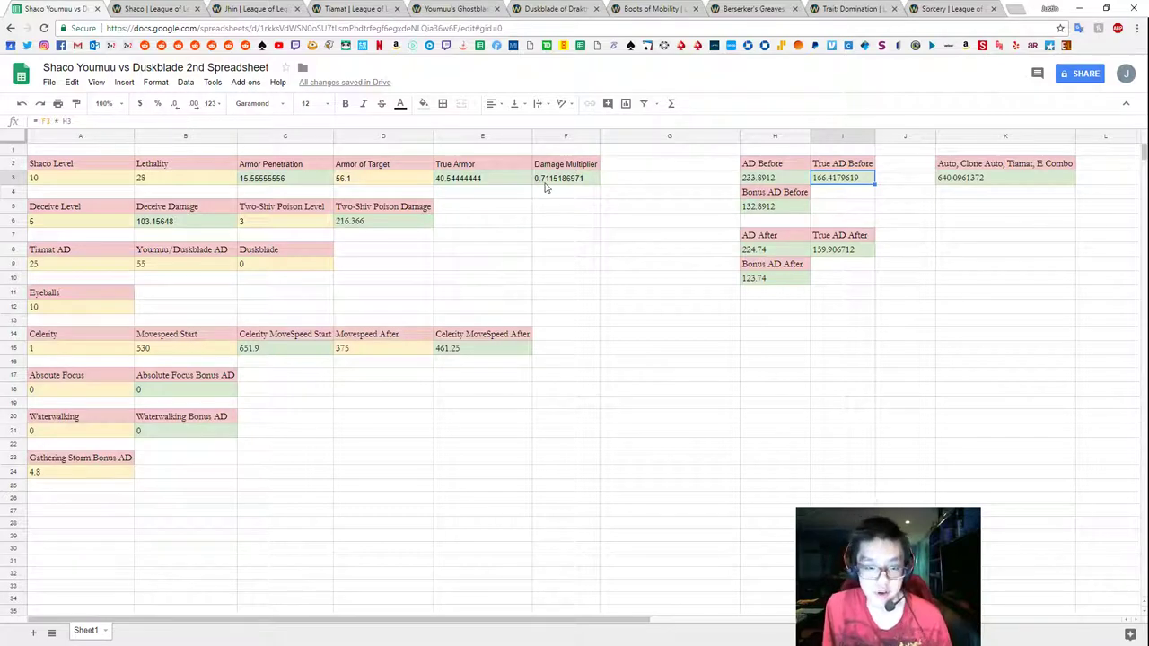
{"action": "left_click", "coordinate": [759, 209]}
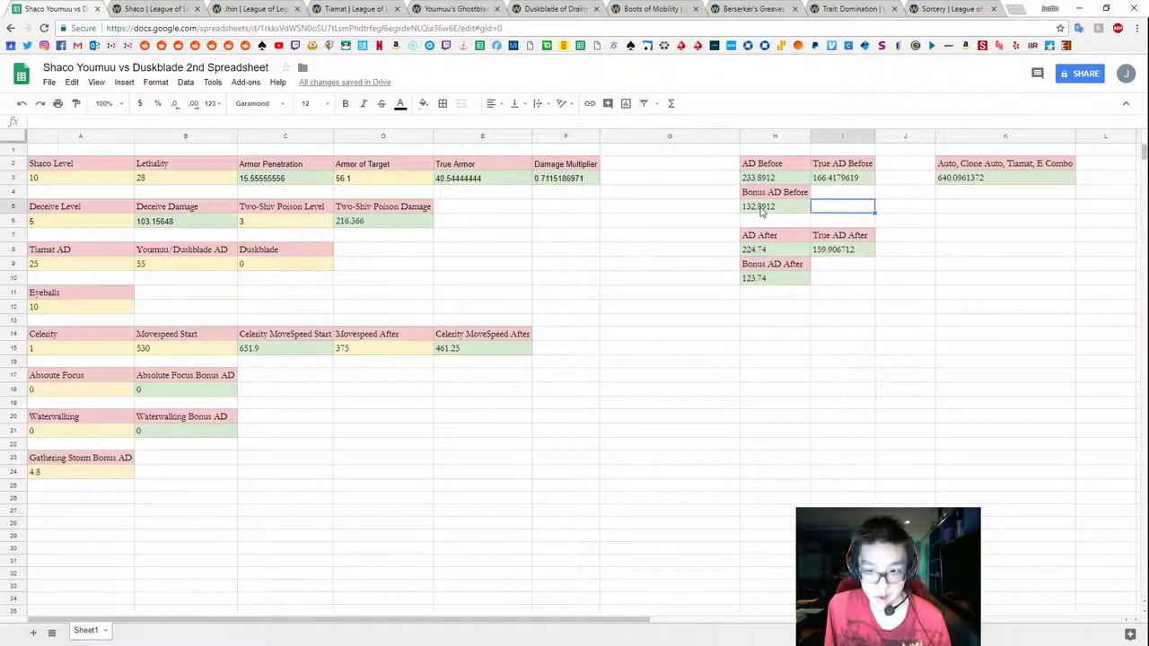
{"action": "left_click", "coordinate": [97, 120]}
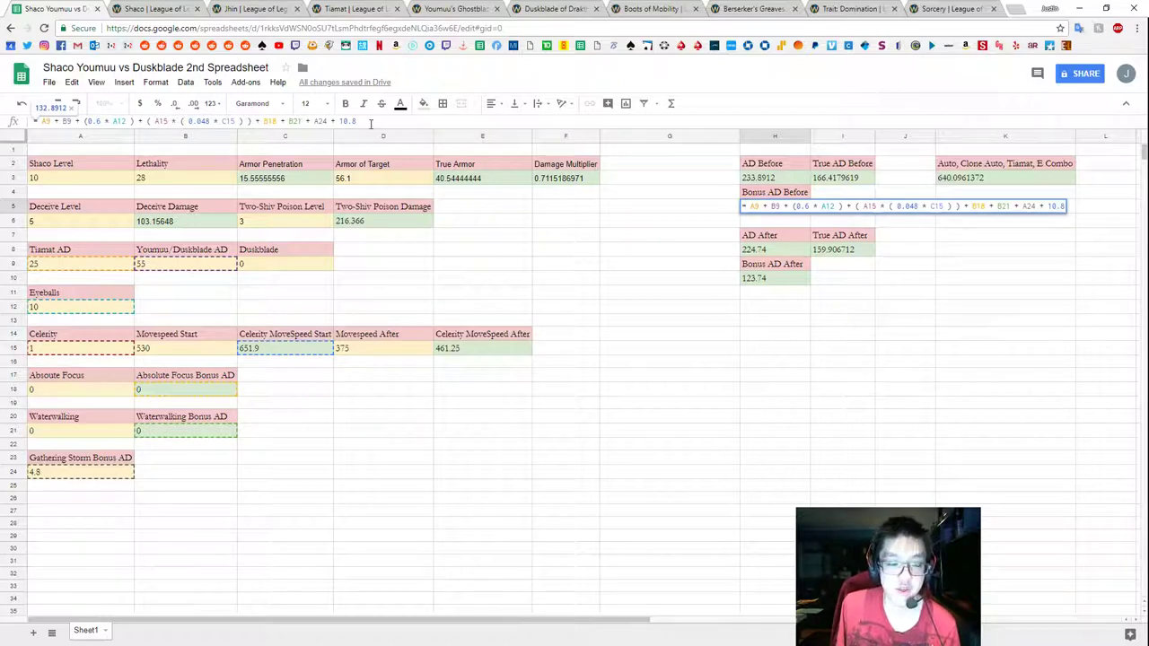
{"action": "key", "text": "Escape"}
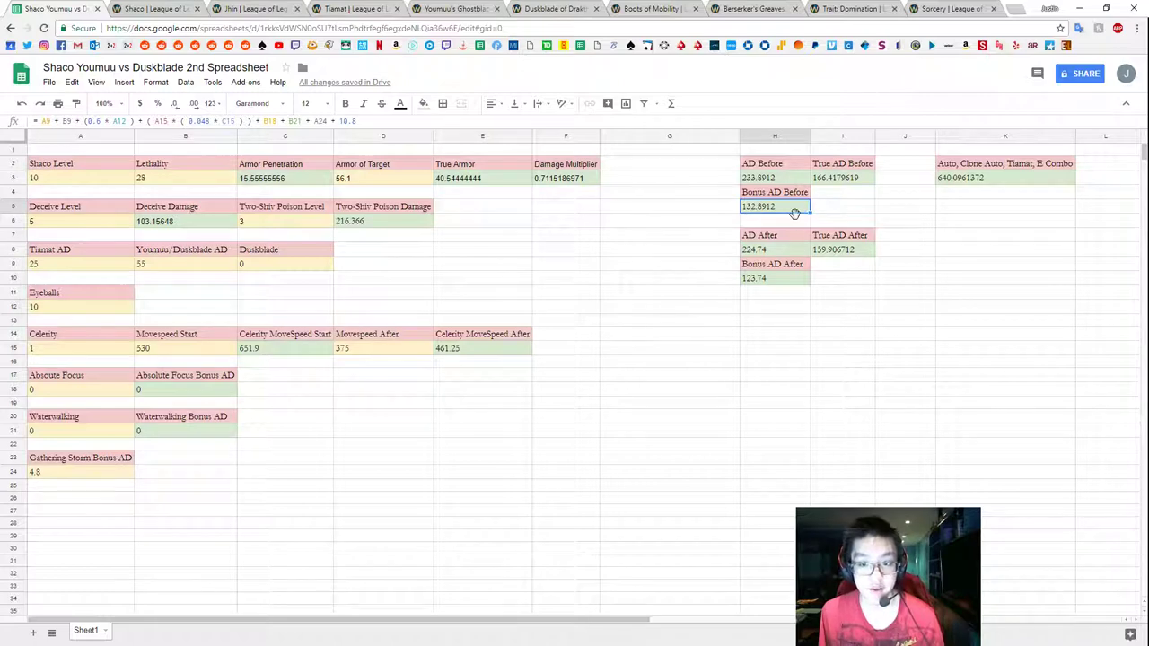
Check the Deceive Damage formula and the Two-Shiv Poison Damage formula without changing them.
{"action": "left_click", "coordinate": [199, 224]}
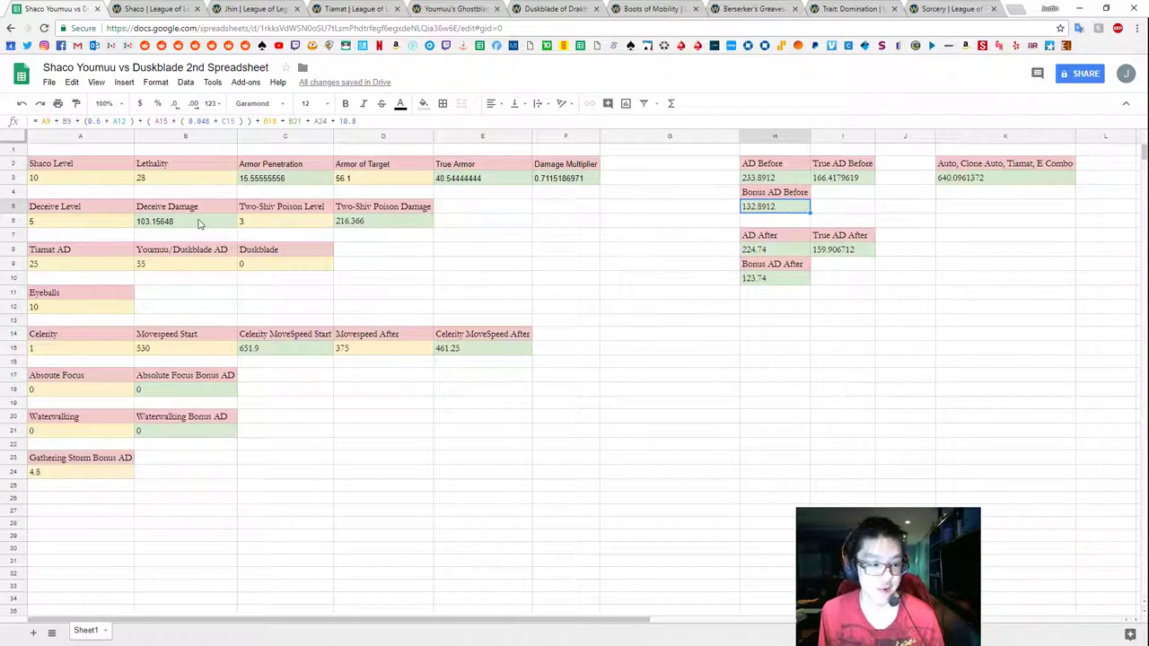
{"action": "left_click", "coordinate": [160, 122]}
{"action": "key", "text": "Escape"}
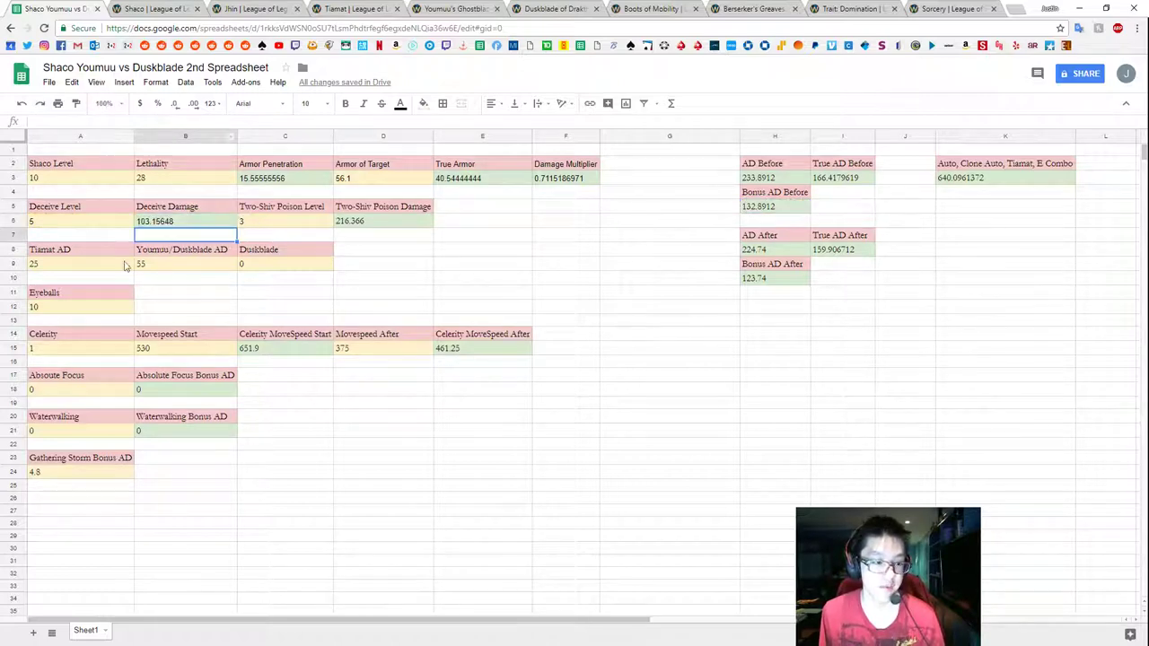
{"action": "left_click", "coordinate": [411, 221]}
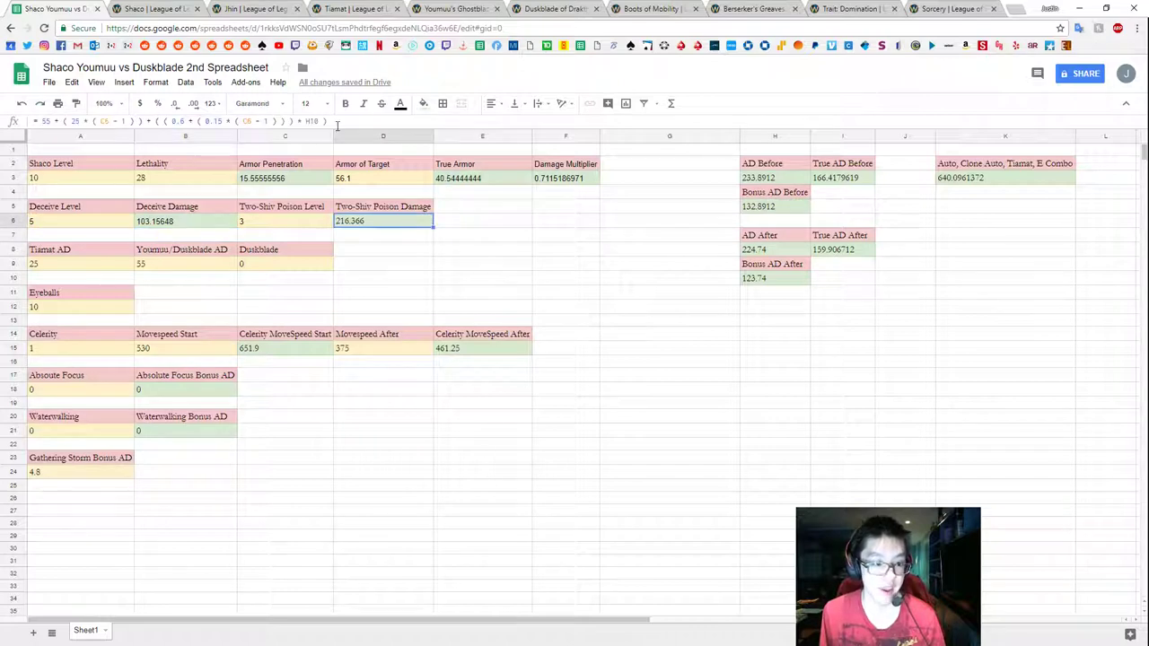
Review the AD After formula and the cells it references, including Celerity MoveSpeed After, leaving it unchanged.
{"action": "left_click", "coordinate": [779, 238]}
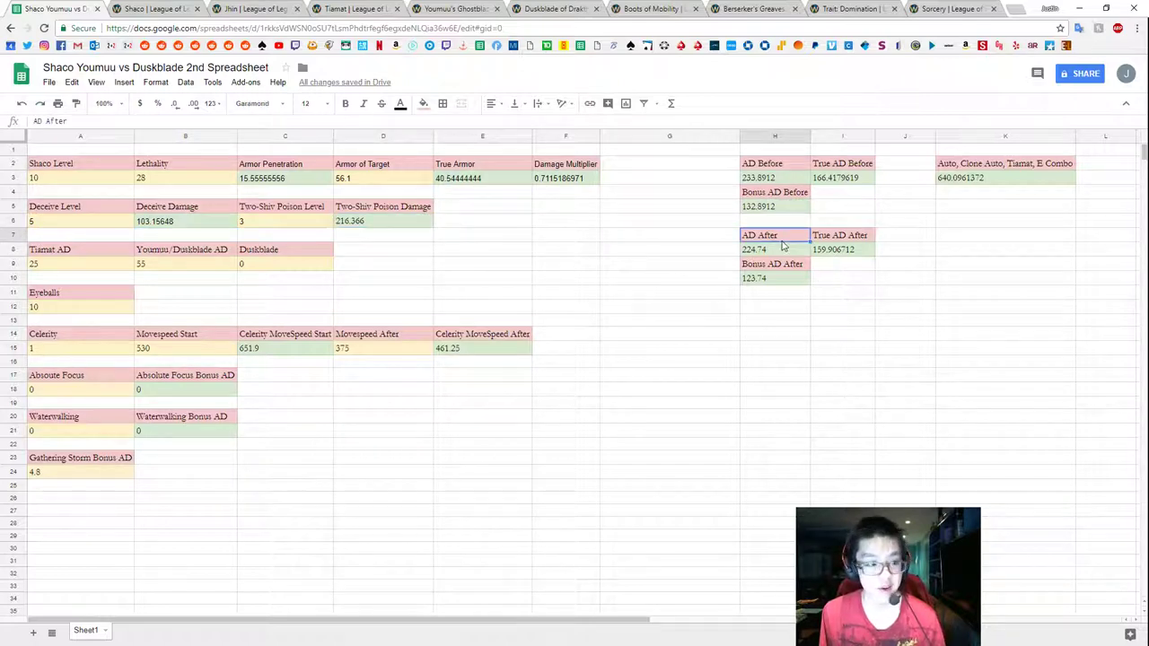
{"action": "left_click", "coordinate": [782, 247]}
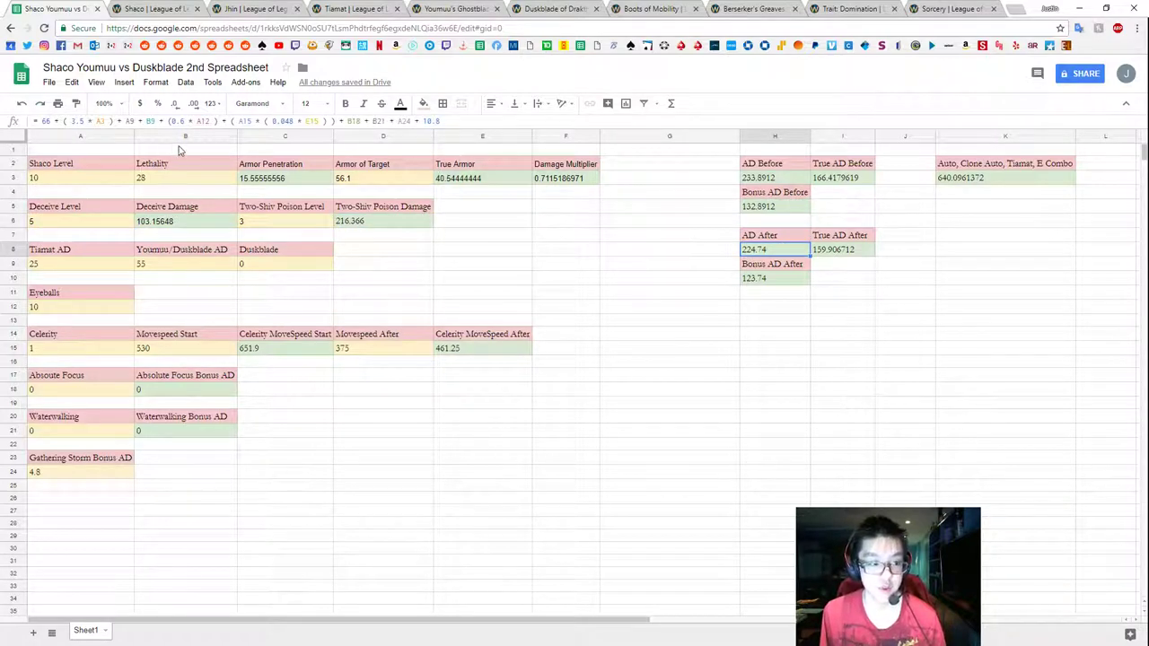
{"action": "left_click", "coordinate": [308, 123]}
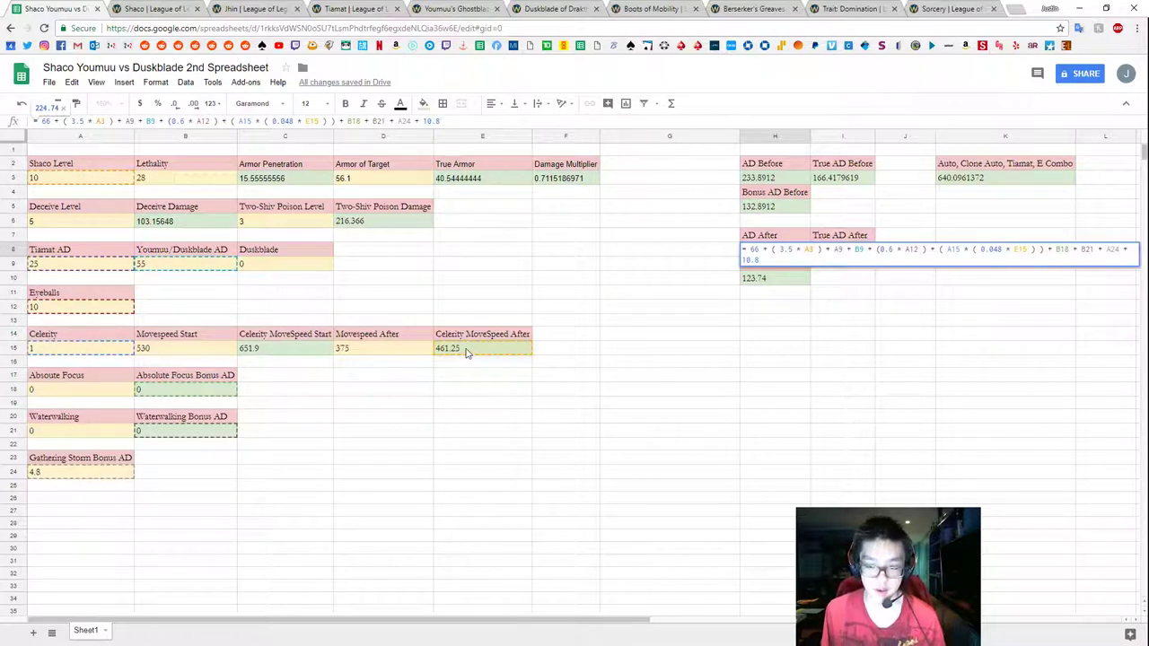
{"action": "key", "text": "Escape"}
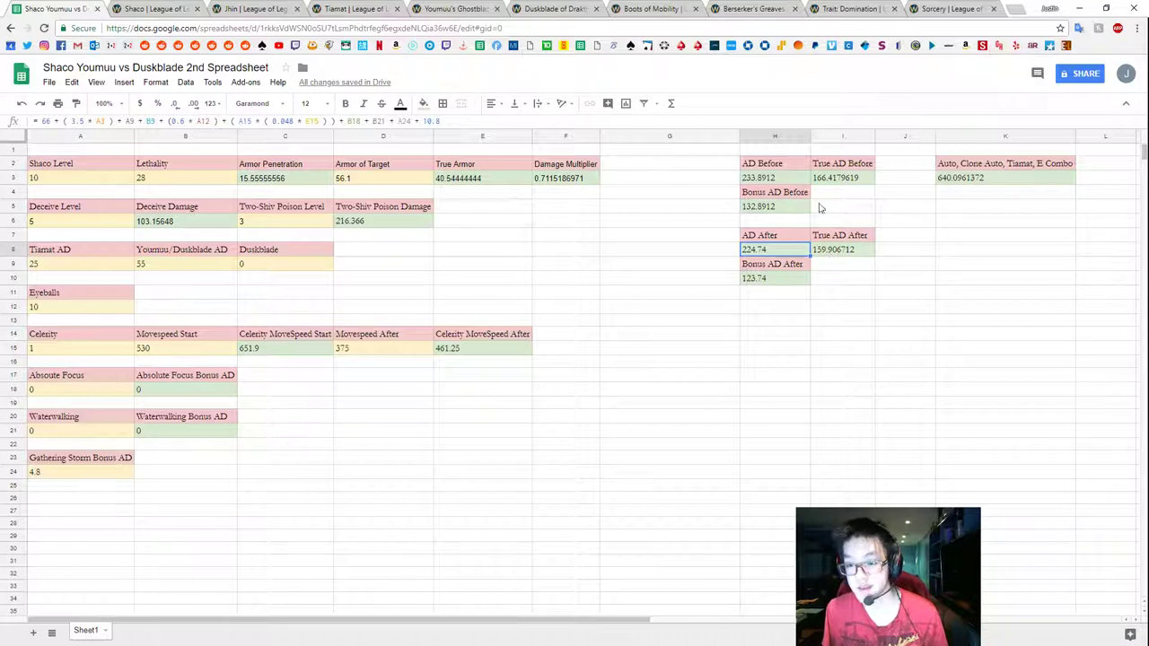
Review the True AD After and Bonus AD After formulas without editing them.
{"action": "left_click", "coordinate": [835, 255]}
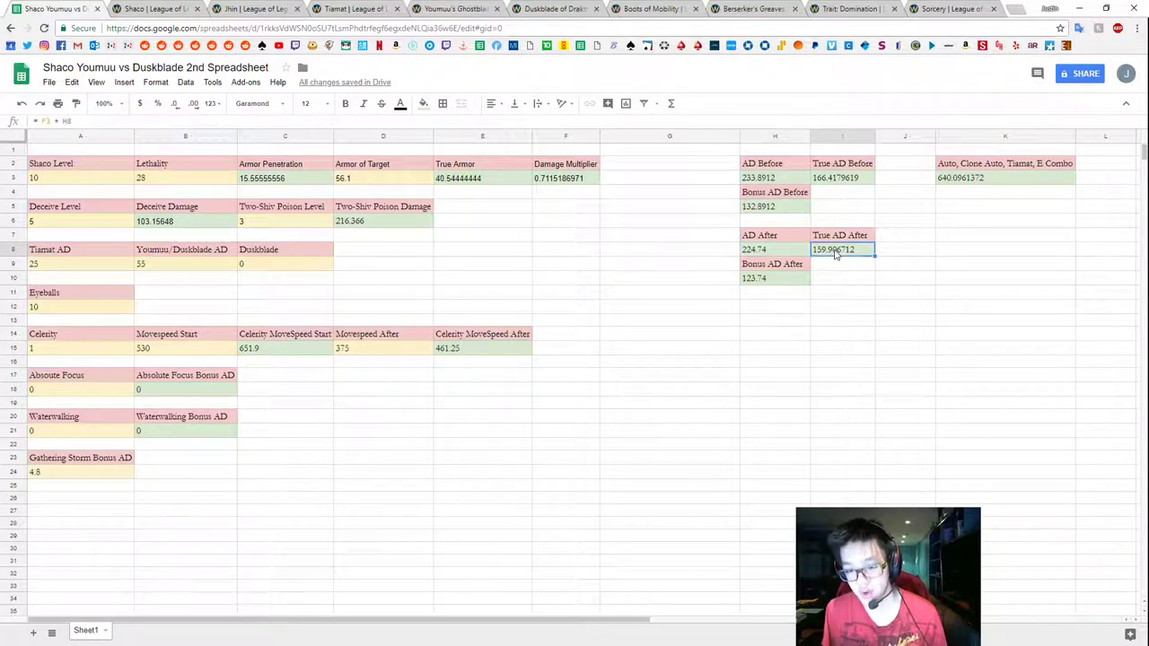
{"action": "left_click", "coordinate": [806, 280]}
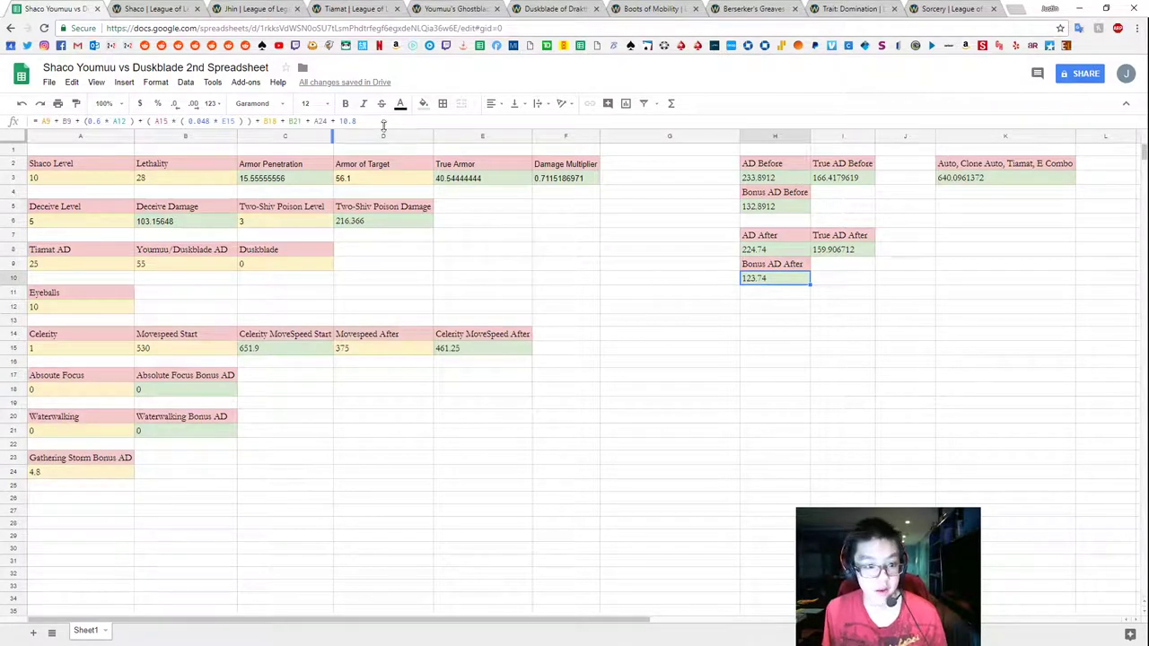
{"action": "left_click", "coordinate": [250, 123]}
{"action": "key", "text": "Return"}
{"action": "key", "text": "Up"}
{"action": "key", "text": "Up"}
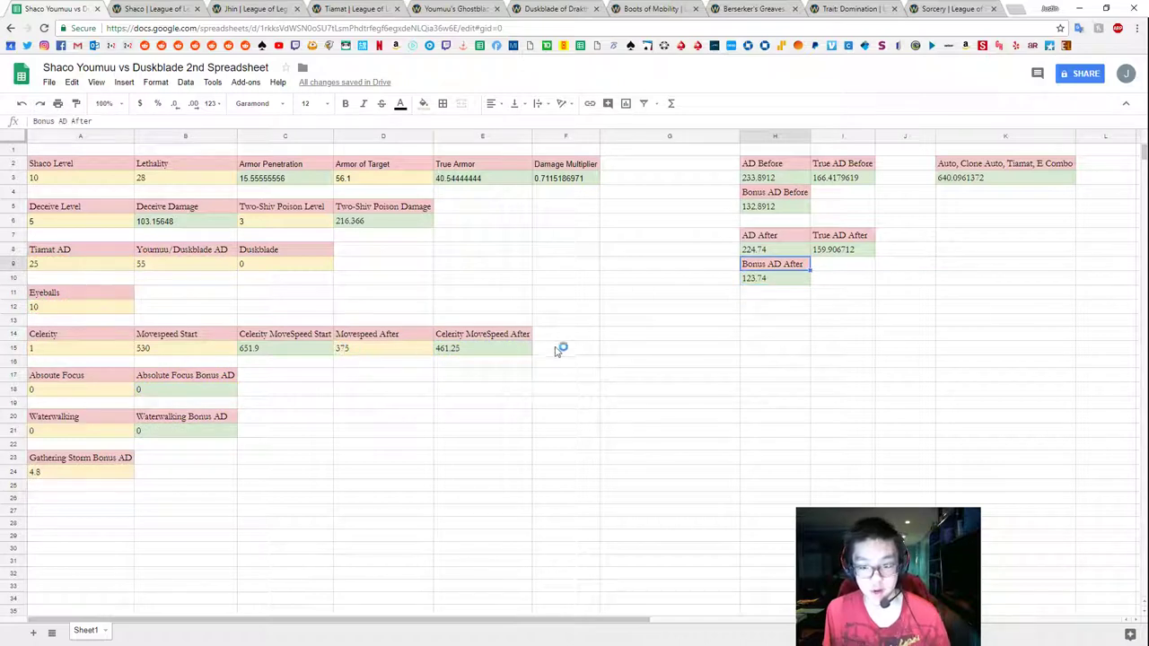
Examine the formula behind the Auto, Clone Auto, Tiamat, E Combo damage value in K3.
{"action": "key", "text": "Up"}
{"action": "key", "text": "Up"}
{"action": "key", "text": "Up"}
{"action": "key", "text": "Up"}
{"action": "key", "text": "Right"}
{"action": "key", "text": "Right"}
{"action": "key", "text": "Right"}
{"action": "key", "text": "Up"}
{"action": "key", "text": "Up"}
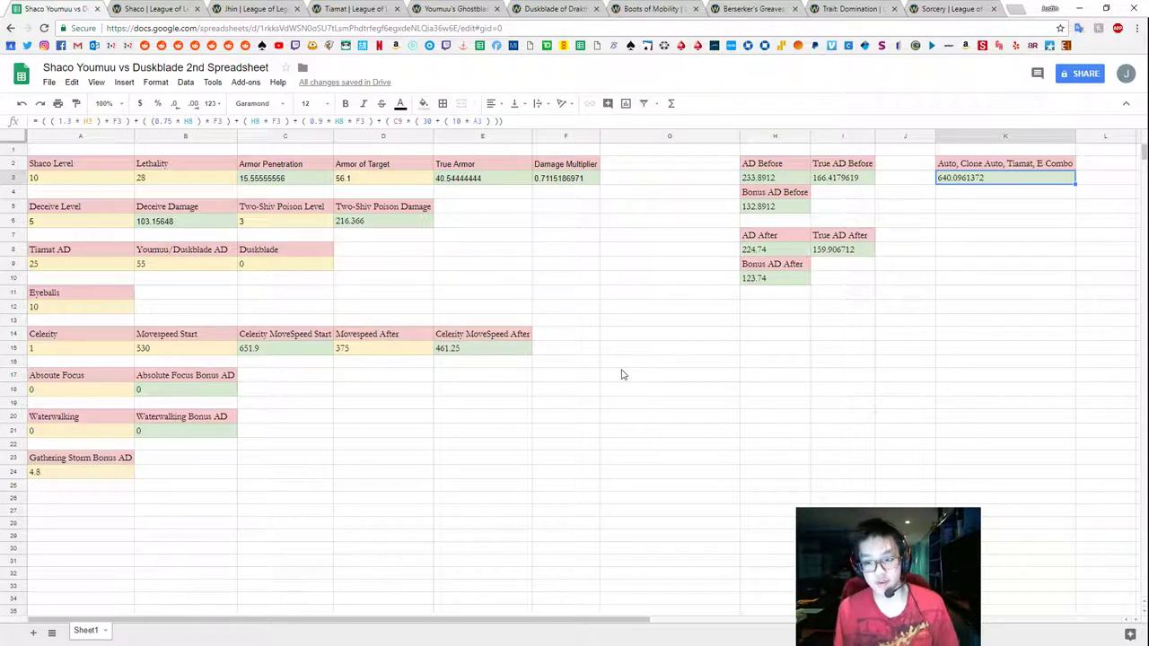
Record a result note below the combo damage: "tiamat mobi youmuu celerity gather" in K5 and "640~" in K6.
{"action": "key", "text": "Down"}
{"action": "key", "text": "Down"}
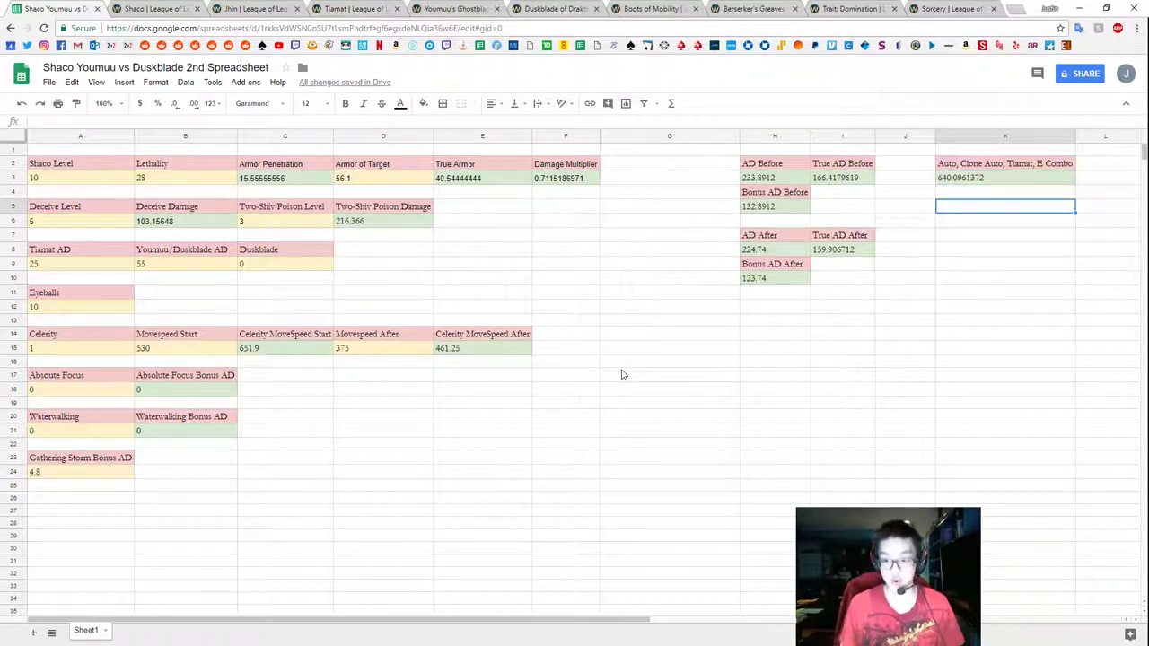
{"action": "type", "text": "tamat"}
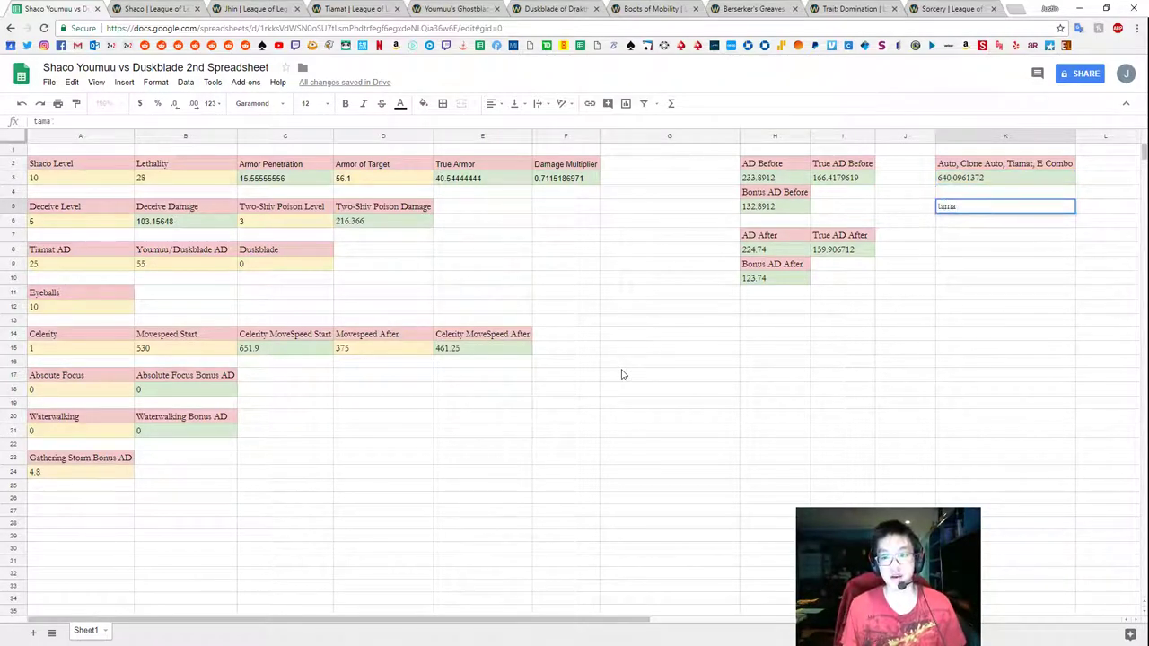
{"action": "key", "text": "BackSpace"}
{"action": "key", "text": "BackSpace"}
{"action": "key", "text": "BackSpace"}
{"action": "key", "text": "BackSpace"}
{"action": "type", "text": "tiamat mobi youm"}
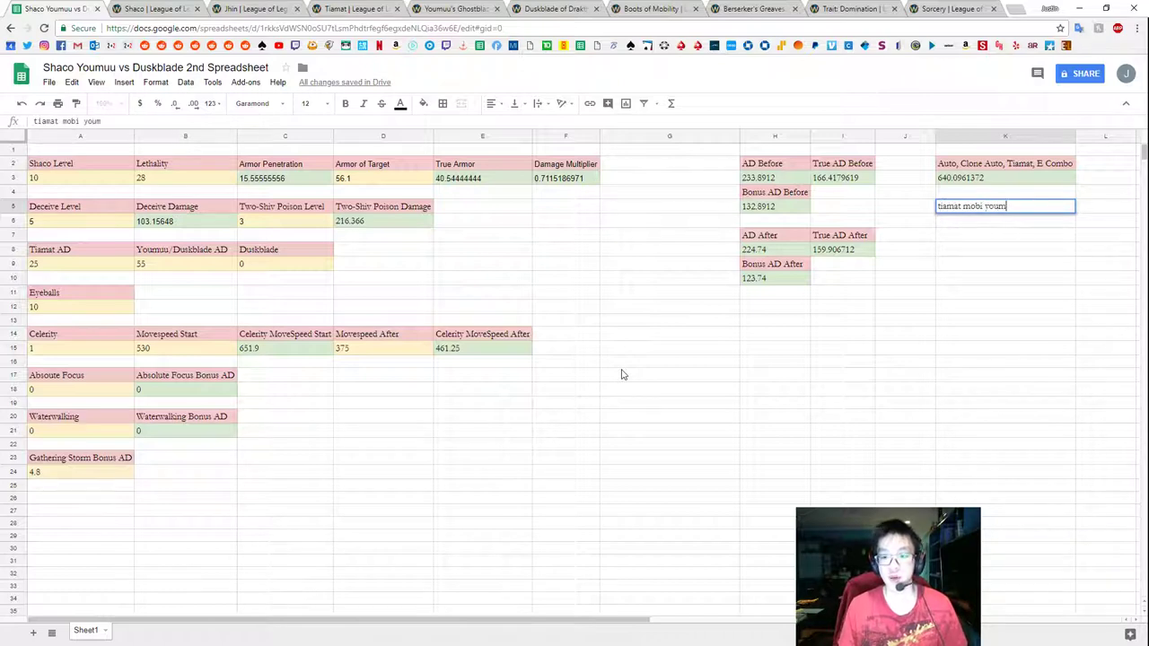
{"action": "type", "text": "uu cle"}
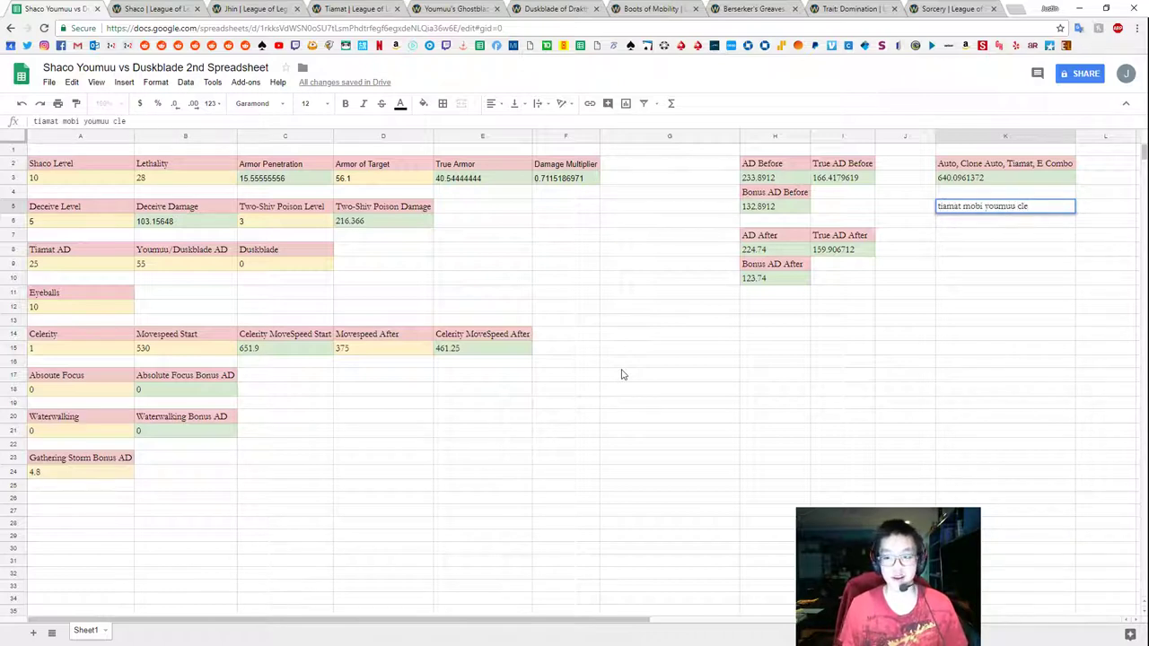
{"action": "type", "text": "elerity gather"}
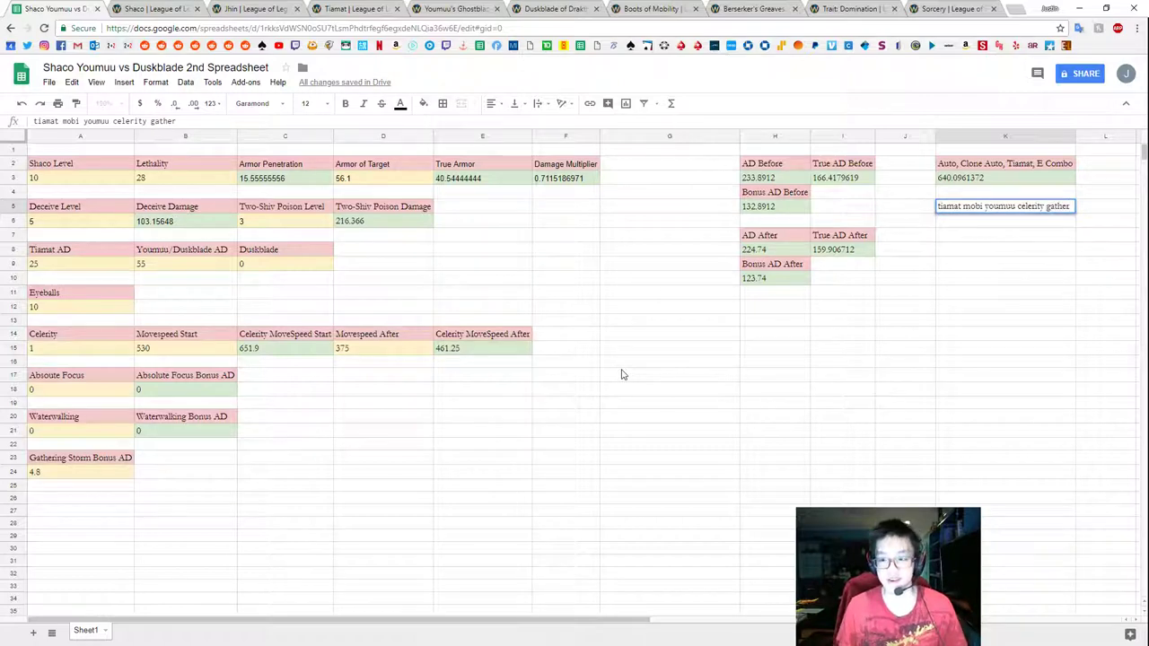
{"action": "key", "text": "Return"}
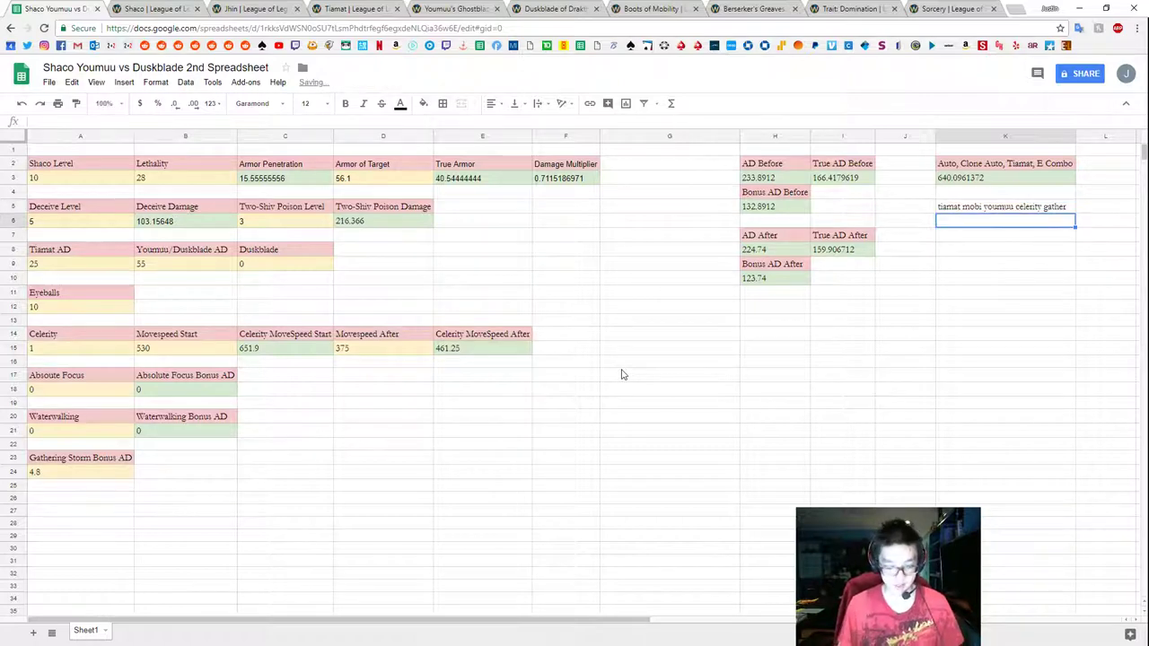
{"action": "type", "text": "640"}
{"action": "key", "text": "Return"}
{"action": "key", "text": "Return"}
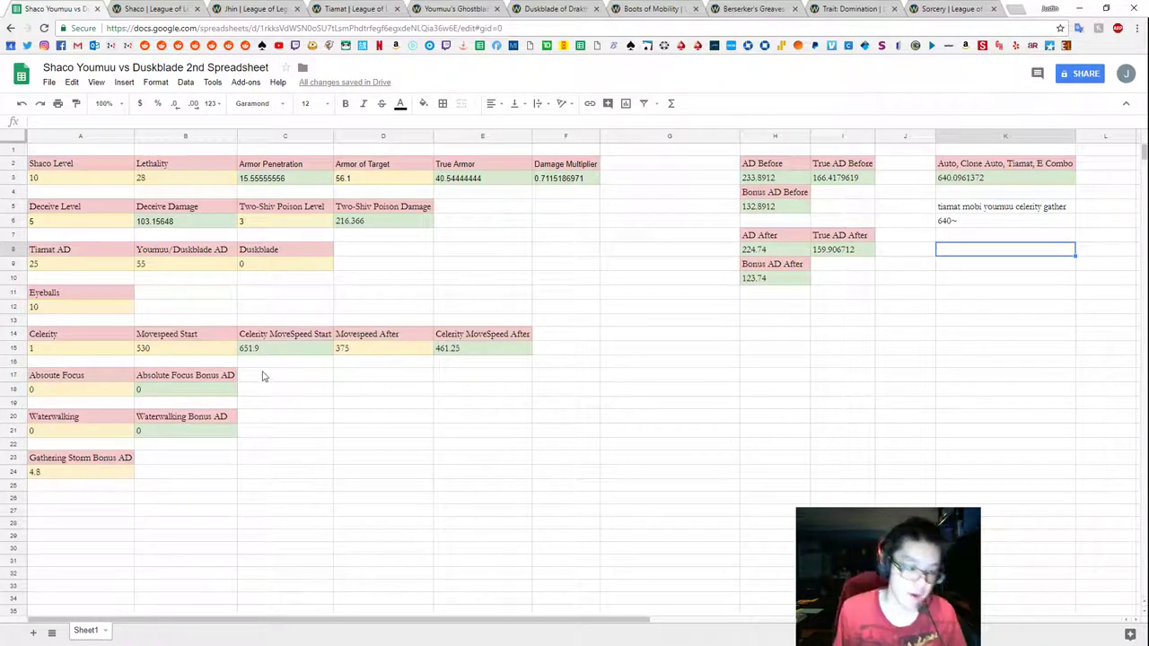
Swap the rune setup by setting Gathering Storm Bonus AD to 0 and Waterwalking to 1.
{"action": "left_click", "coordinate": [72, 474]}
{"action": "type", "text": "0"}
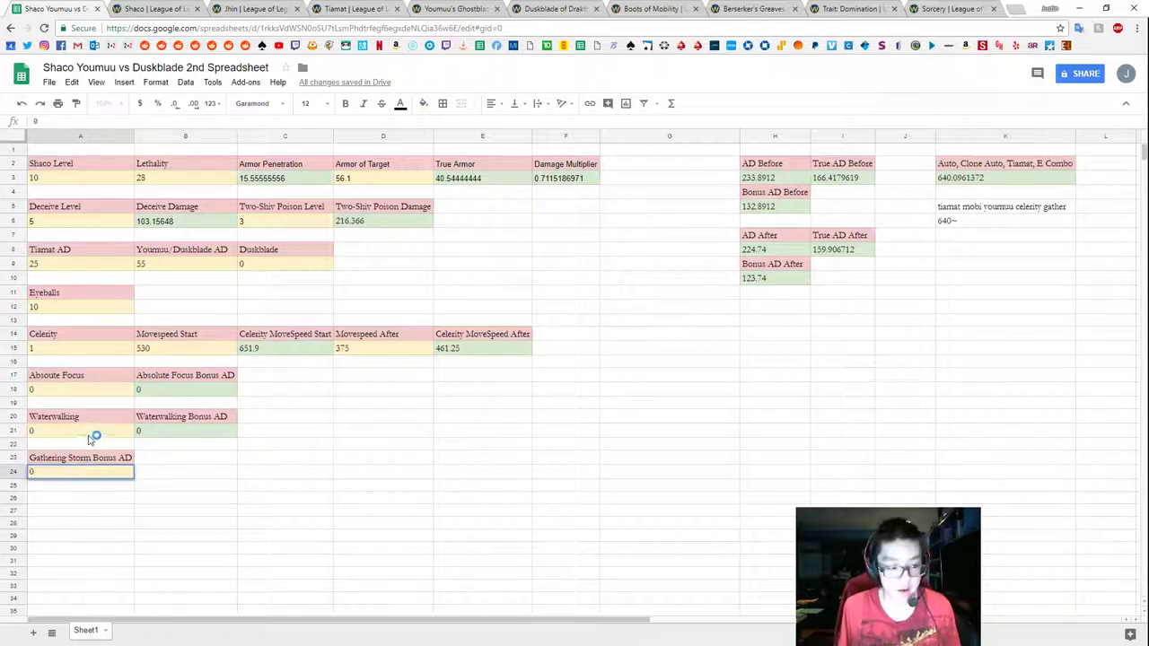
{"action": "left_click", "coordinate": [96, 434]}
{"action": "type", "text": "1"}
{"action": "key", "text": "Tab"}
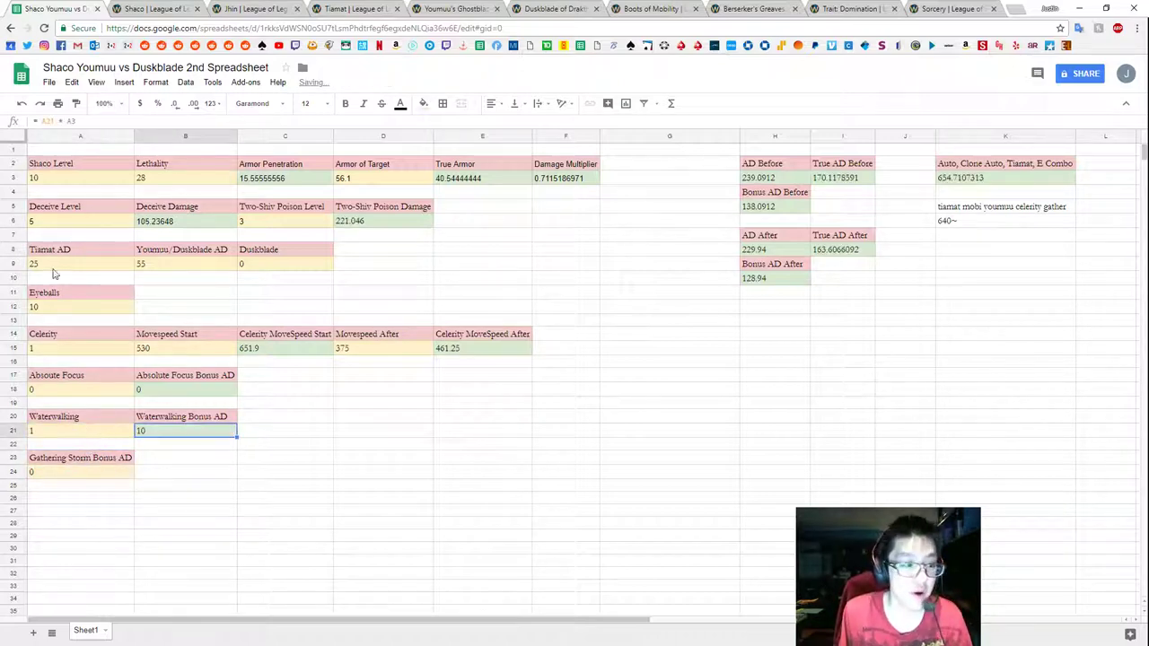
Check Waterwalking's bonus attack damage per level on its wiki page, starting from the Sorcery page, and return to the spreadsheet.
{"action": "left_click", "coordinate": [96, 435]}
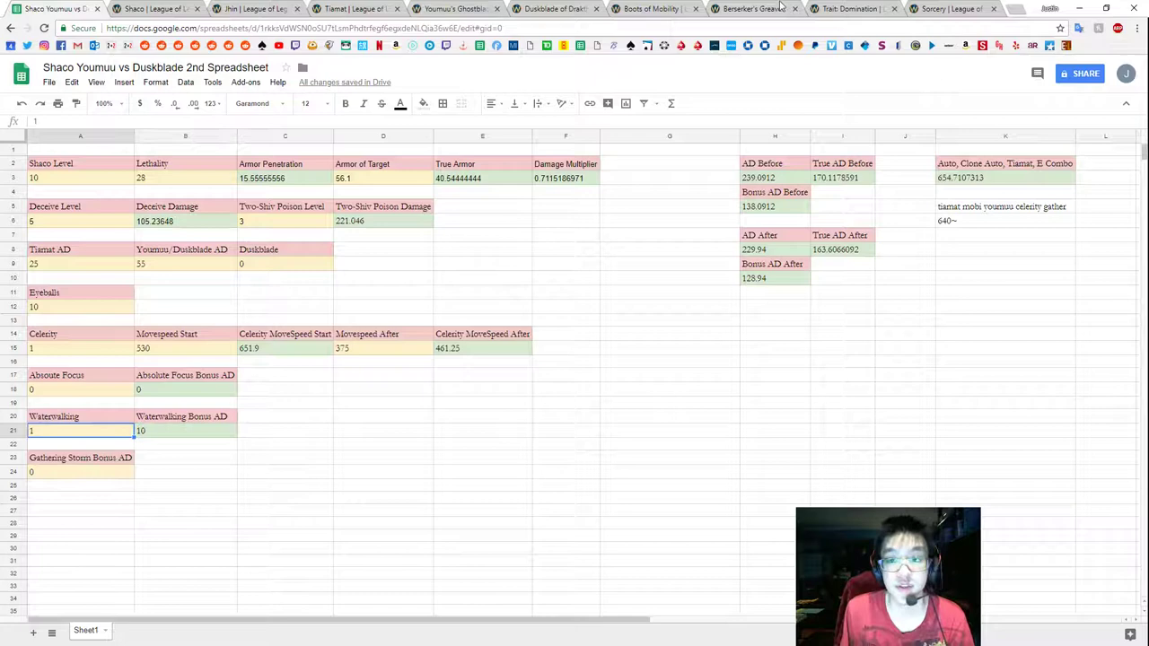
{"action": "left_click", "coordinate": [938, 8]}
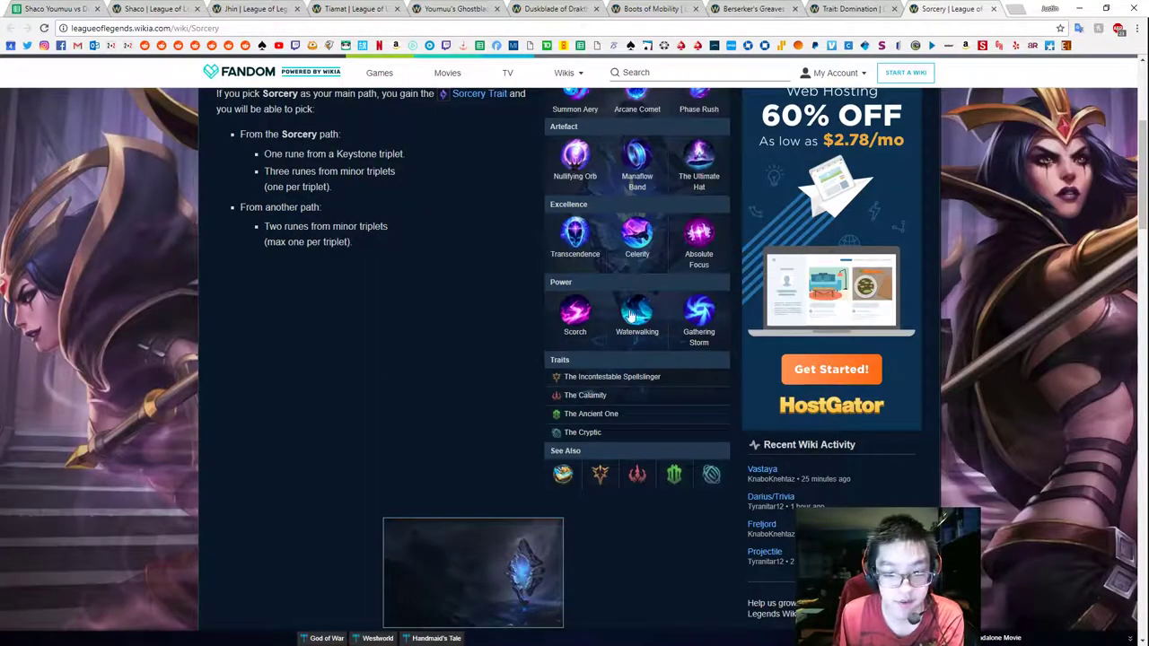
{"action": "mouse_move", "coordinate": [639, 318]}
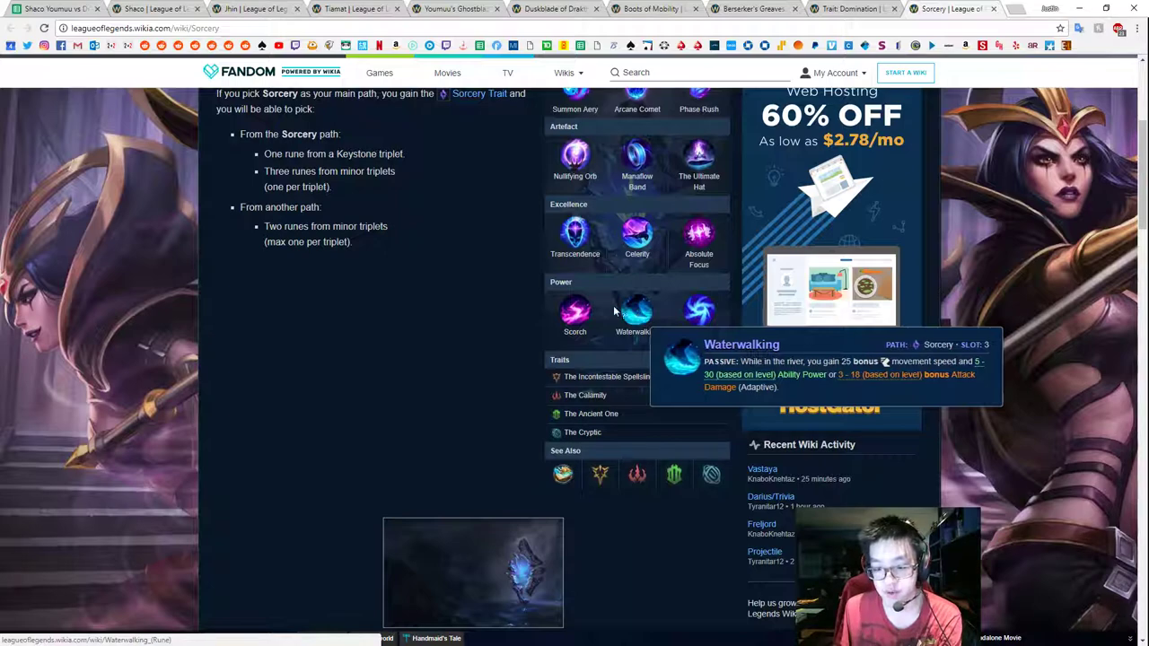
{"action": "left_click", "coordinate": [638, 315]}
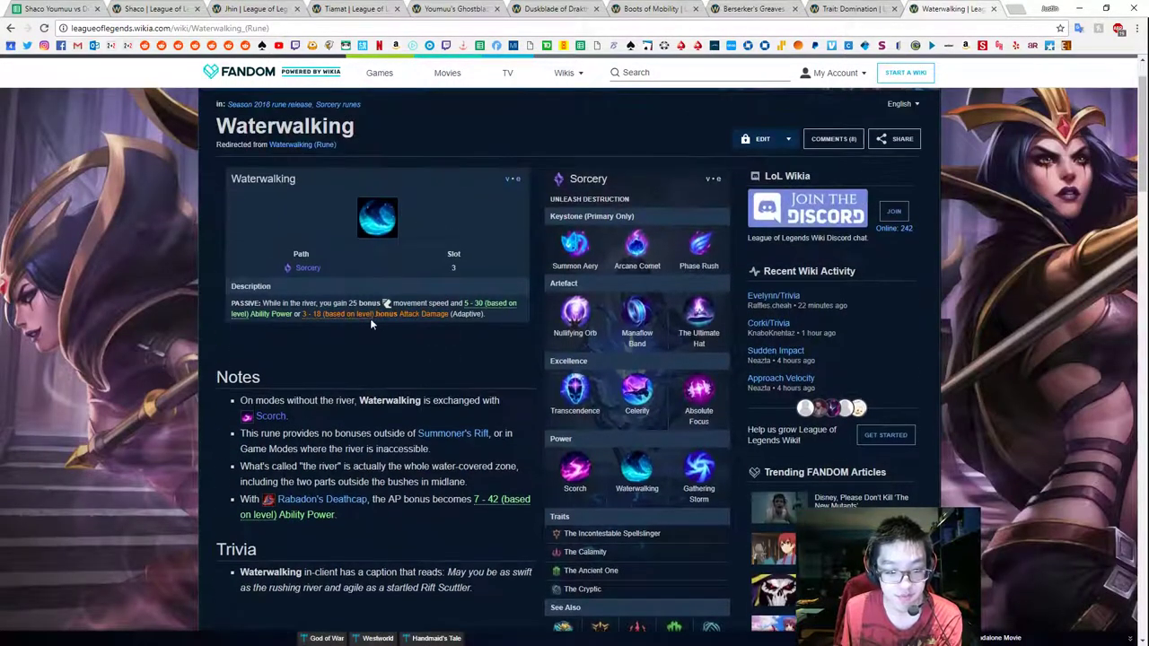
{"action": "mouse_move", "coordinate": [353, 317]}
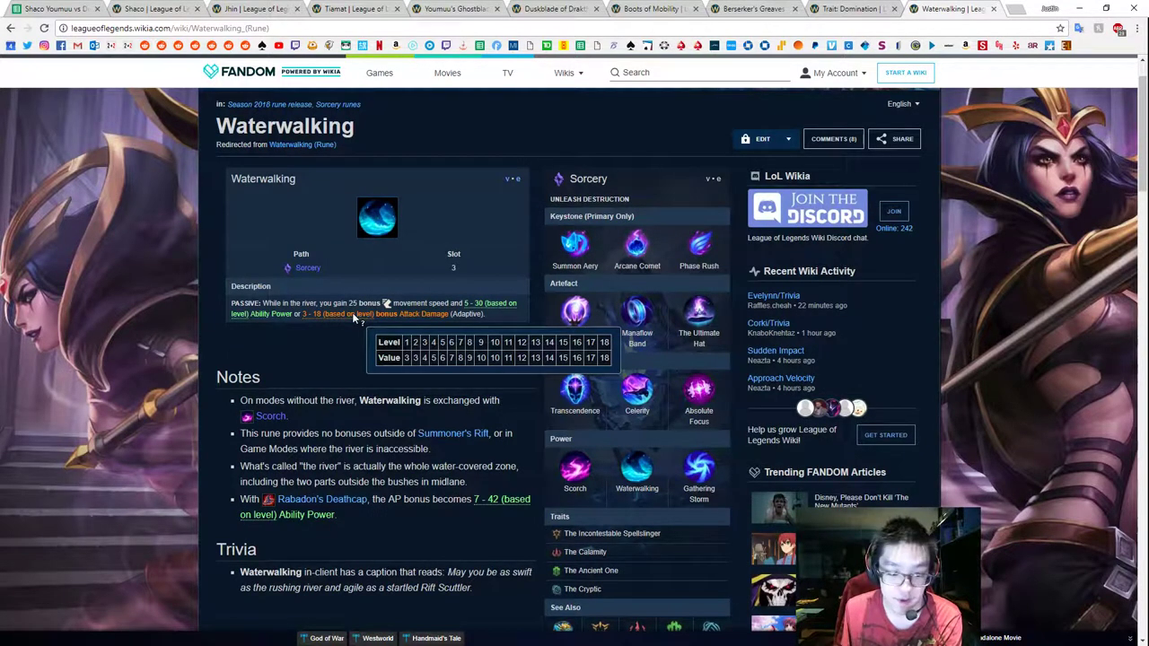
{"action": "key", "text": "ctrl+1"}
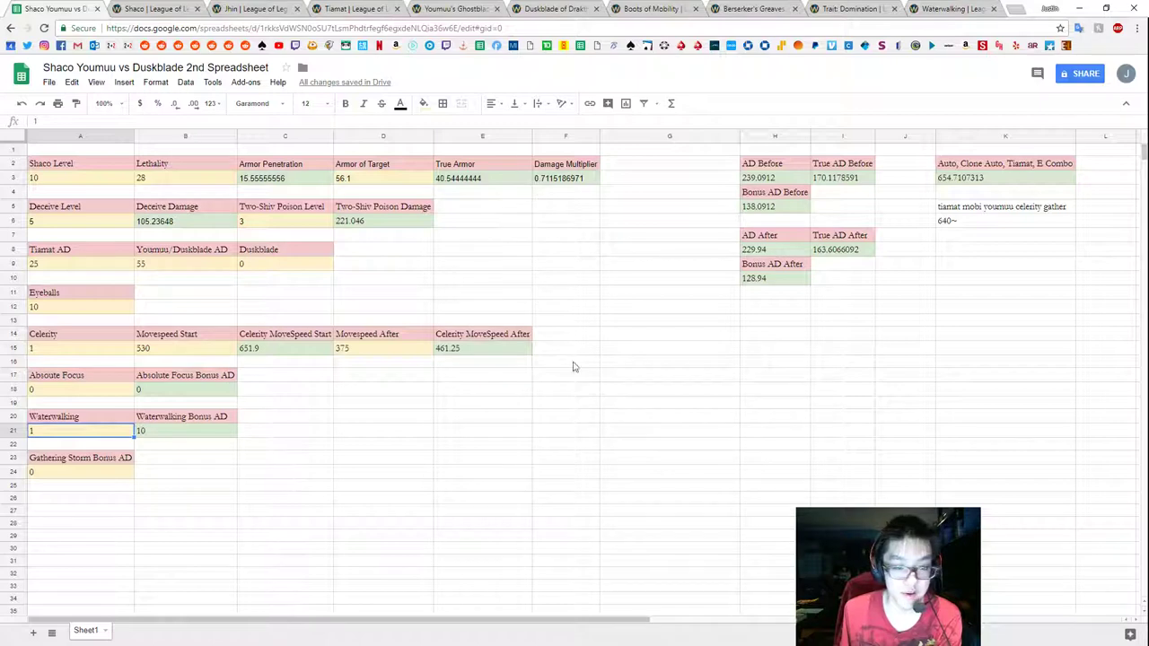
Record the Waterwalking result: "tiamat mobi youmuu celerity water" in K8 and "655~" in K9.
{"action": "left_click", "coordinate": [967, 254]}
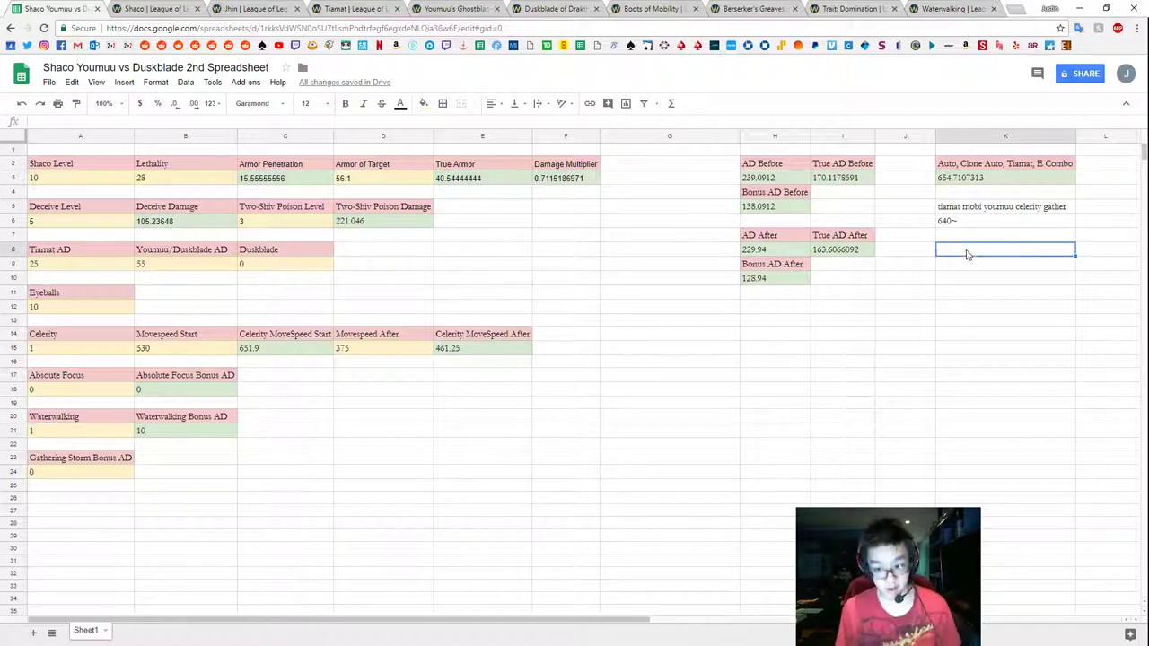
{"action": "type", "text": "tiamat mob"}
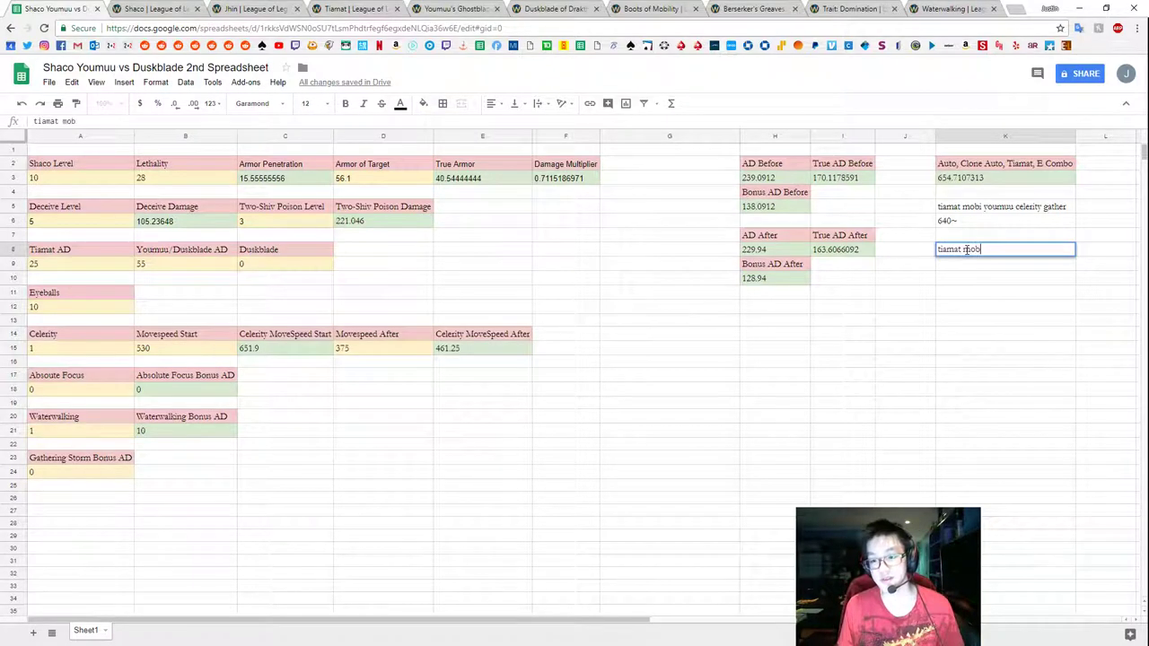
{"action": "type", "text": "i youmuu celer"}
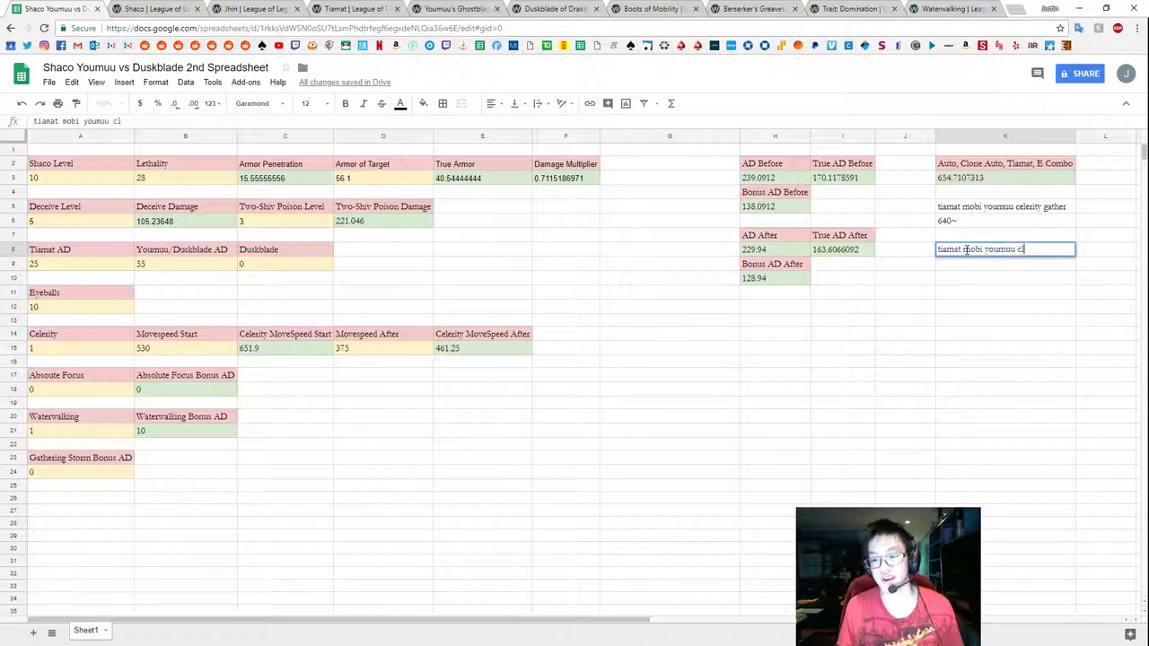
{"action": "type", "text": "ity water"}
{"action": "key", "text": "Return"}
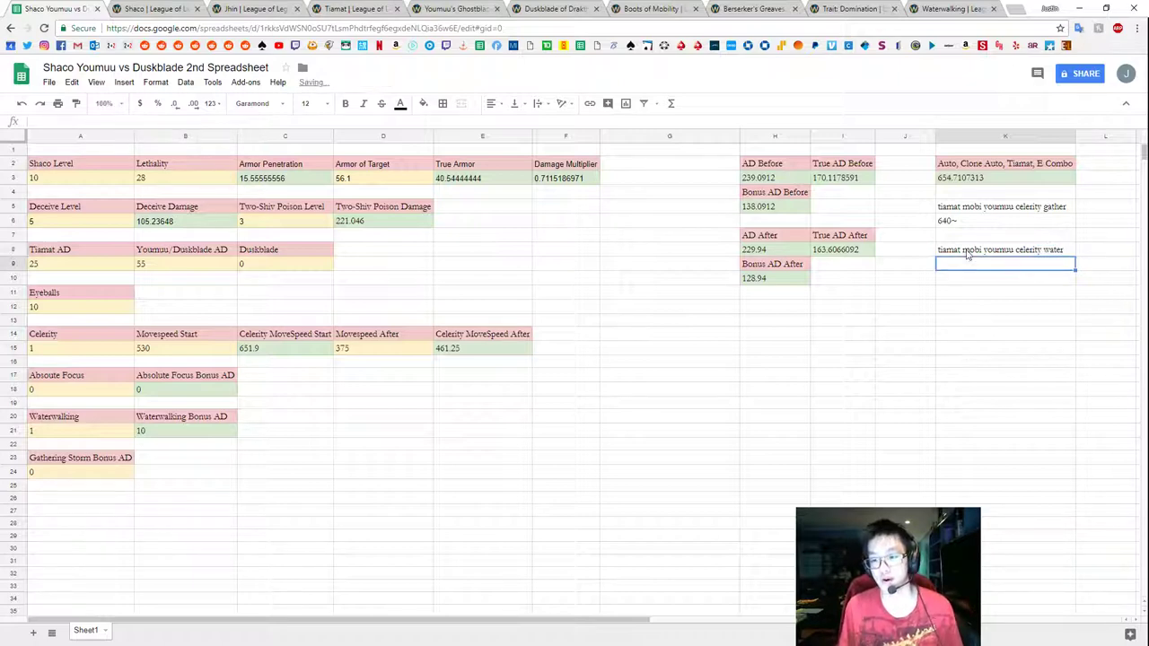
{"action": "type", "text": "655"}
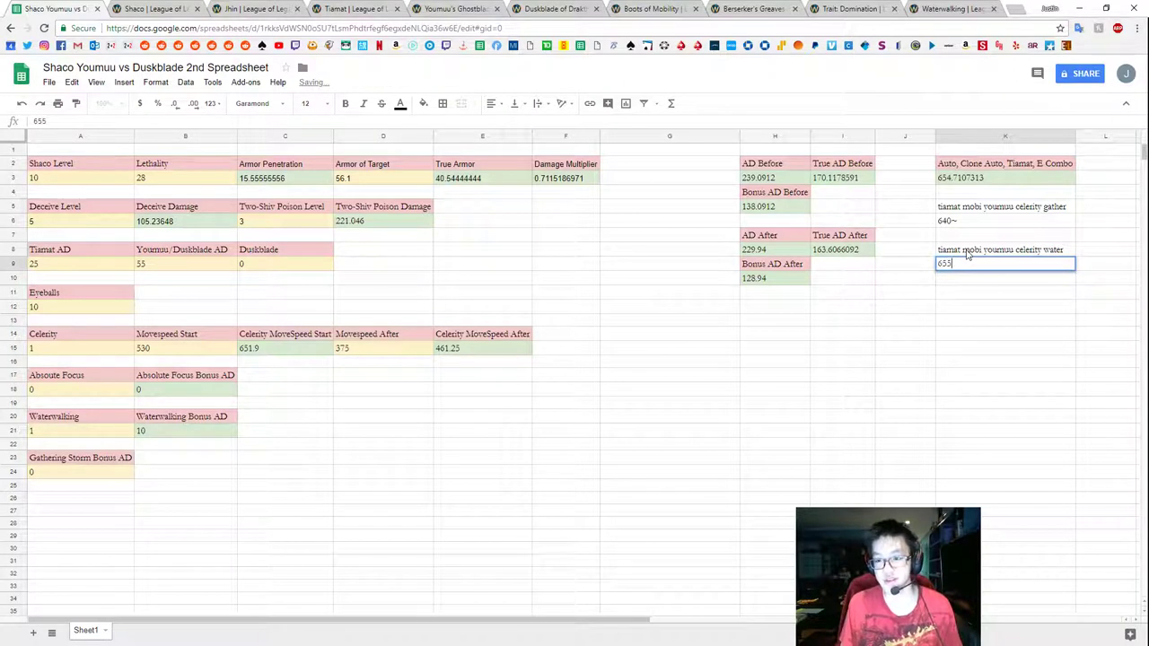
{"action": "type", "text": "~"}
{"action": "key", "text": "Up"}
{"action": "key", "text": "Up"}
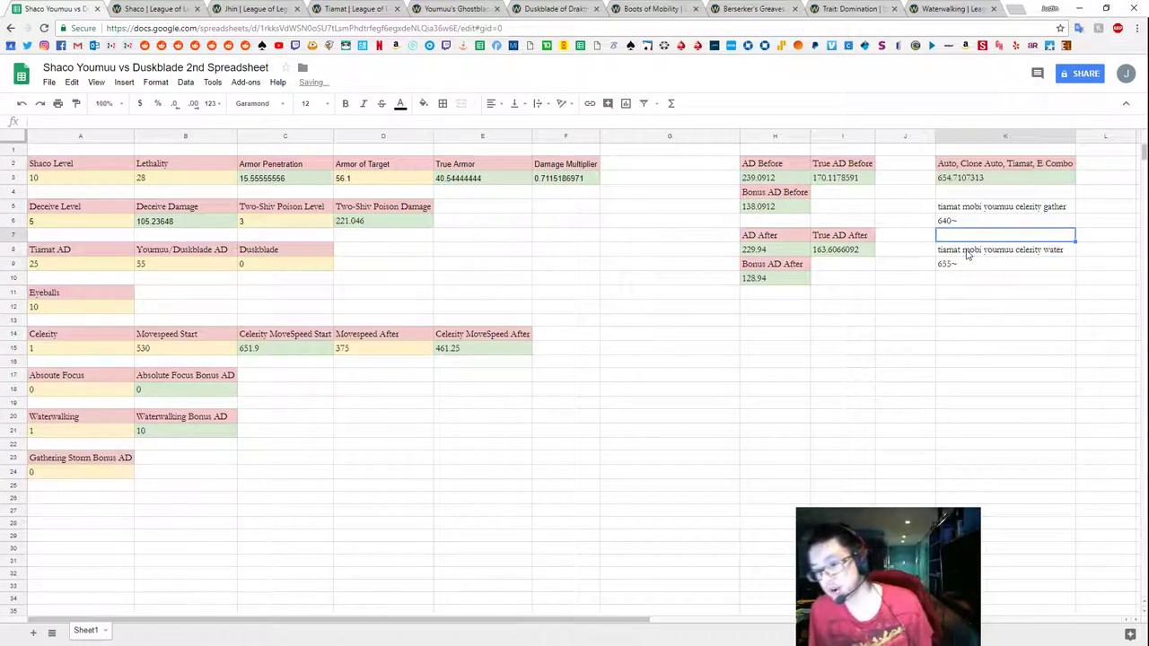
{"action": "key", "text": "Down"}
{"action": "key", "text": "Down"}
{"action": "key", "text": "Down"}
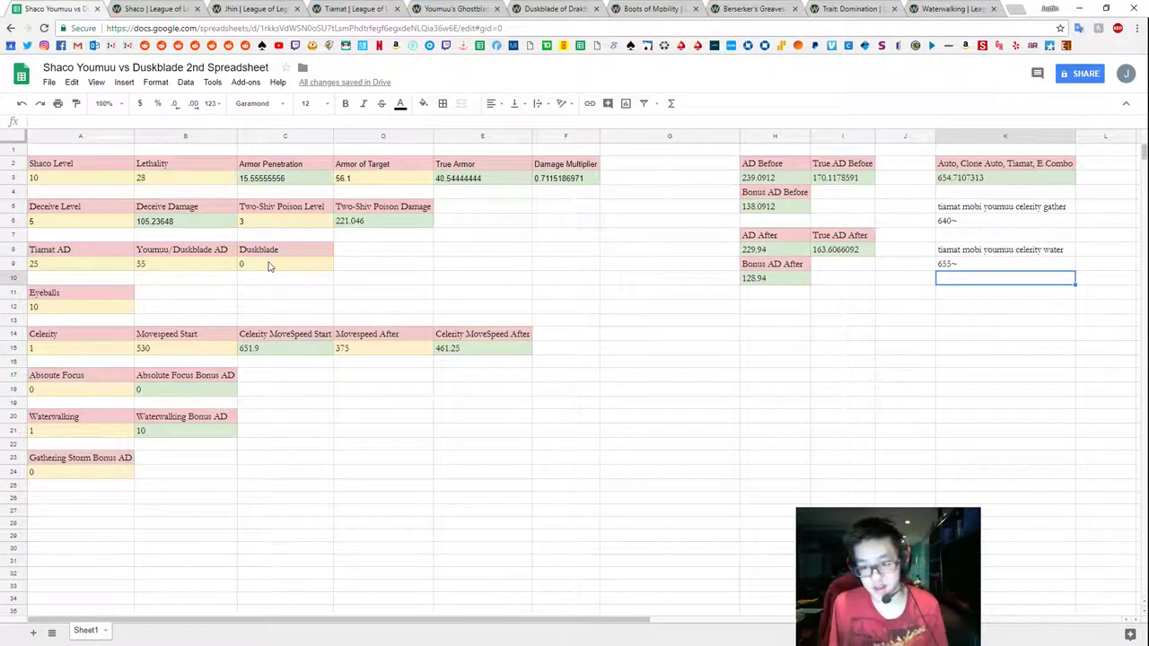
Set the Duskblade value in C9 to 1 to include its bonus damage in the combo.
{"action": "left_click", "coordinate": [966, 298]}
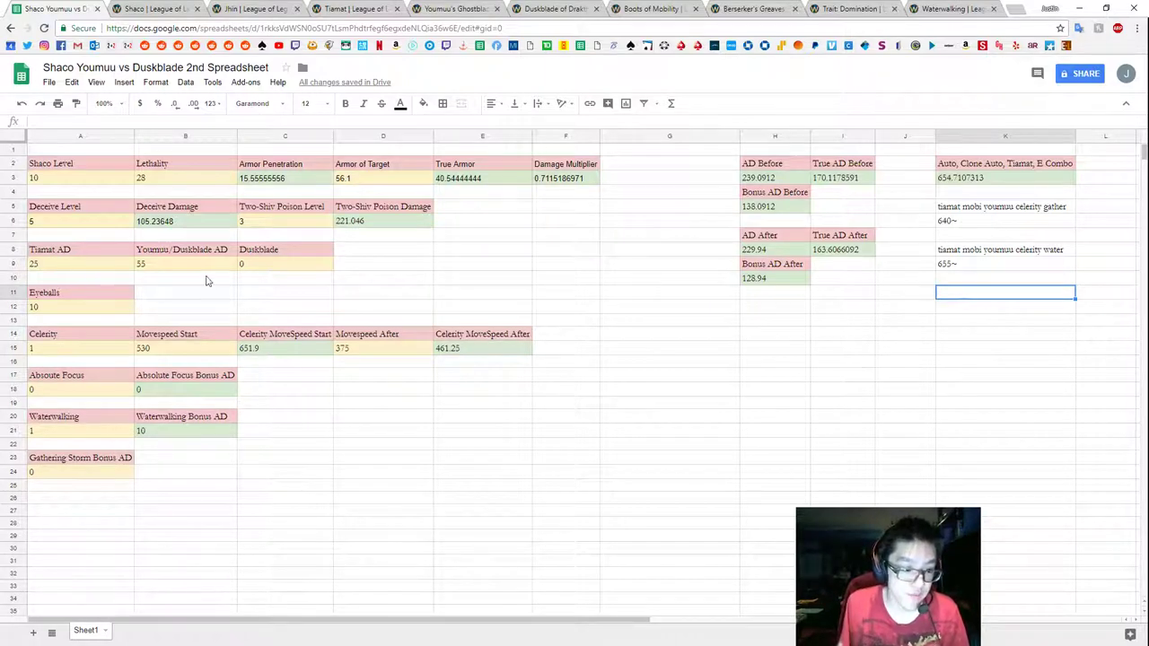
{"action": "left_click", "coordinate": [268, 264]}
{"action": "type", "text": "1"}
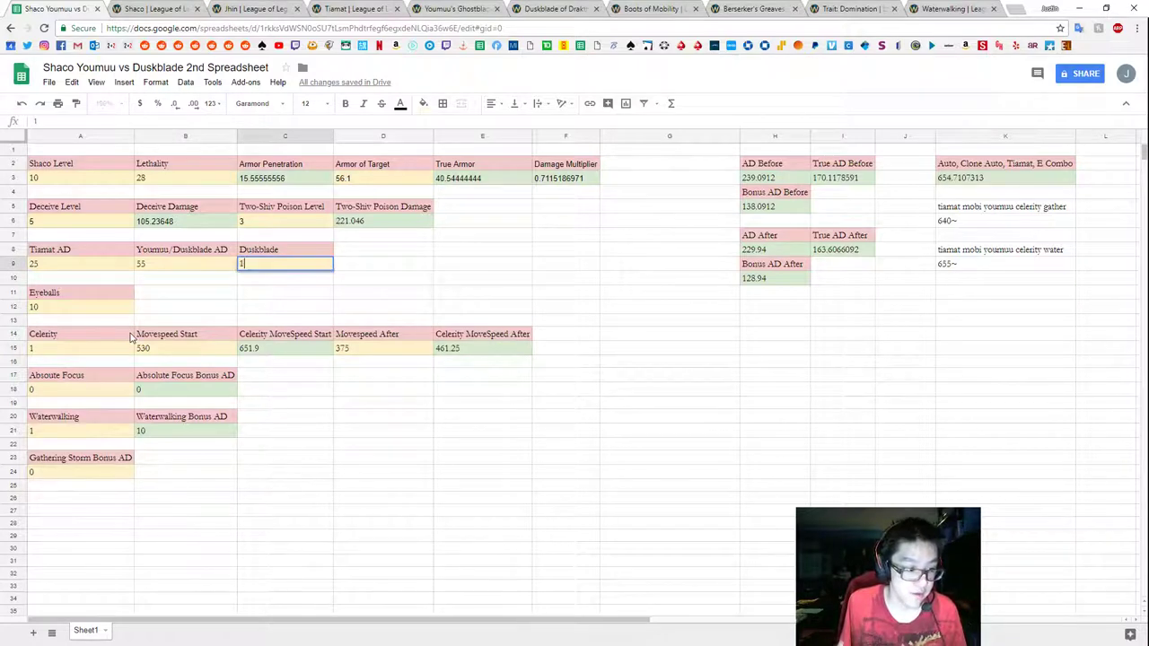
{"action": "left_click", "coordinate": [209, 282]}
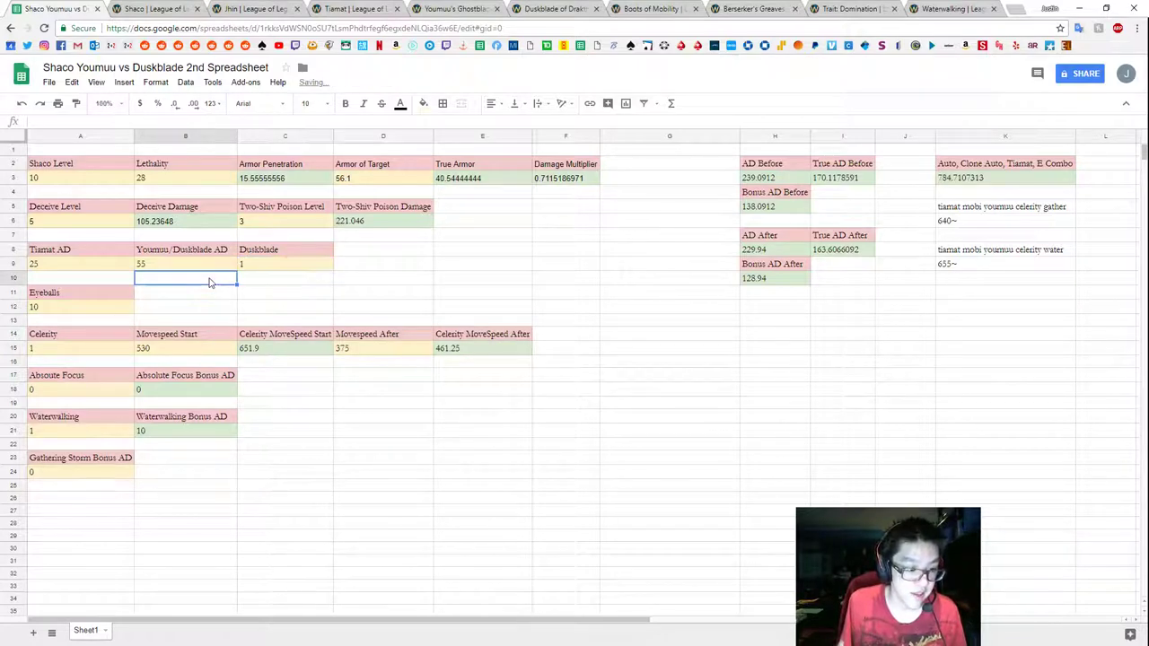
Add the build label "tiamat mobi dusk celerity water" in K11, below the existing result notes.
{"action": "left_click", "coordinate": [162, 349]}
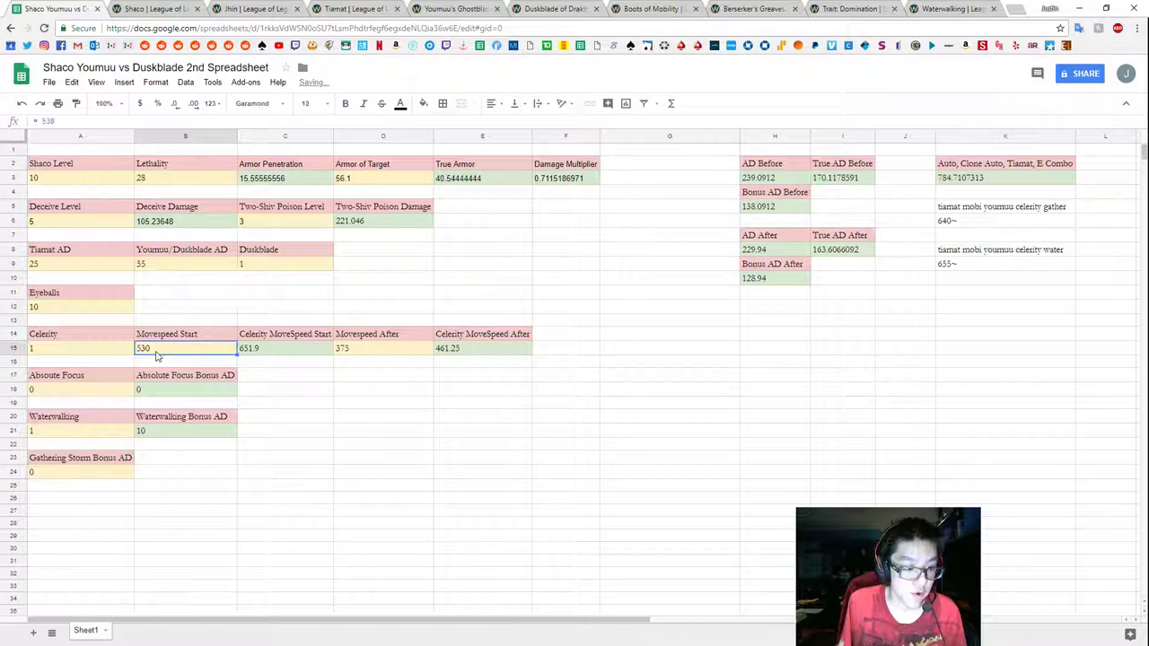
{"action": "left_click", "coordinate": [102, 121]}
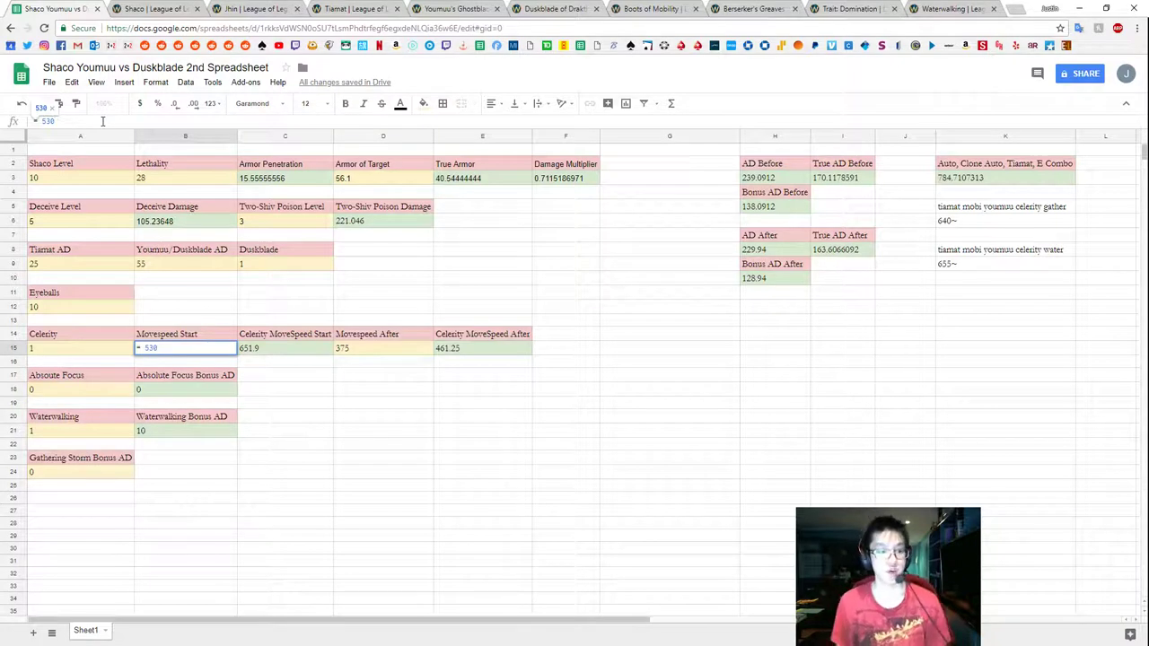
{"action": "left_click", "coordinate": [959, 293]}
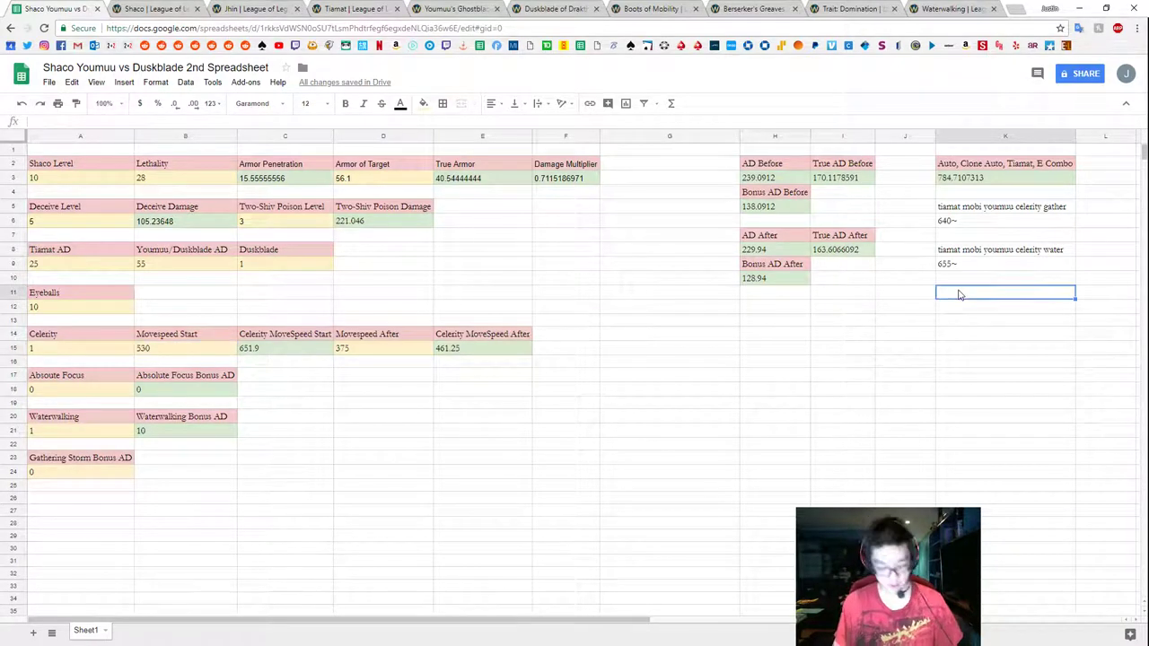
{"action": "type", "text": "tiamat mobi du"}
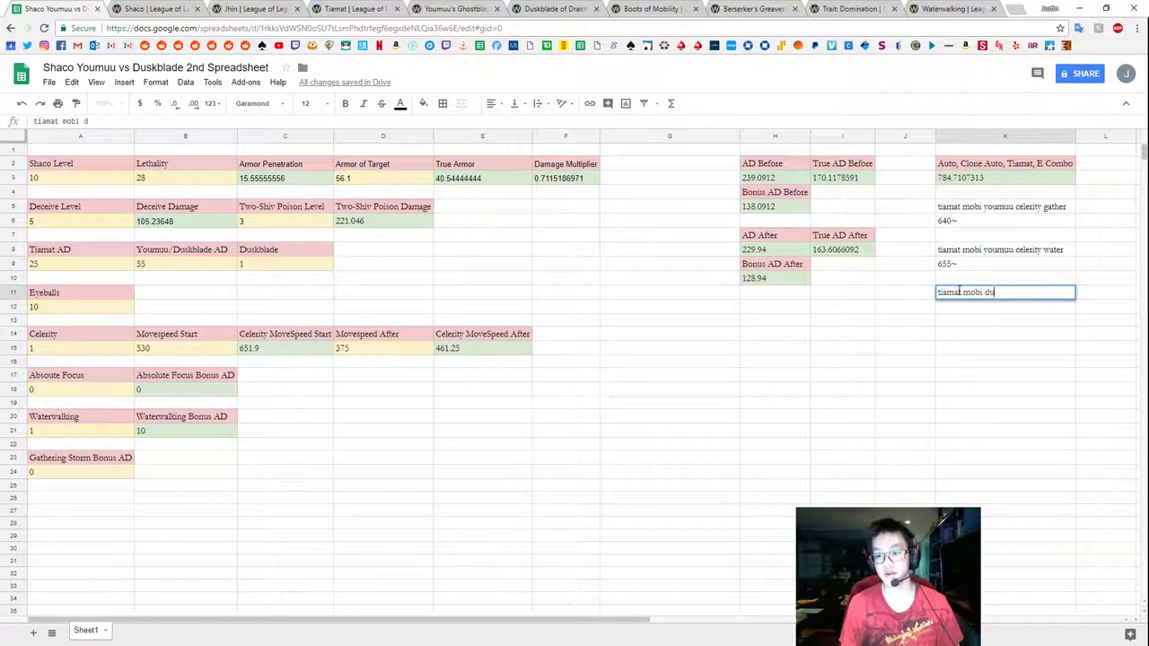
{"action": "type", "text": "sk celerity water"}
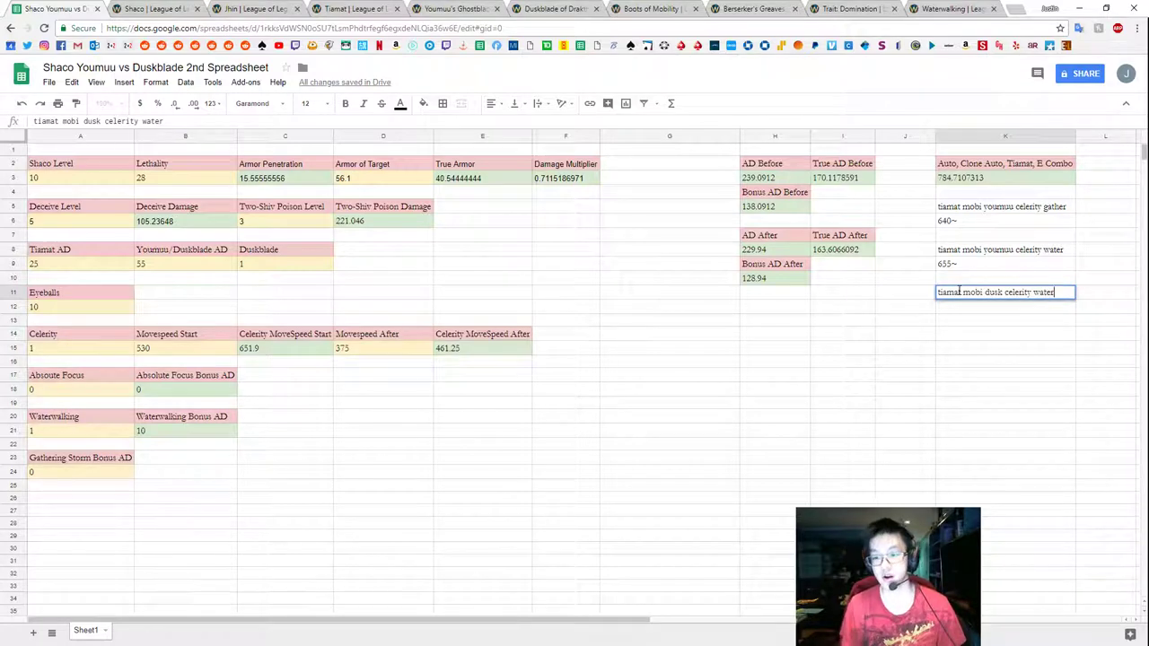
{"action": "key", "text": "Return"}
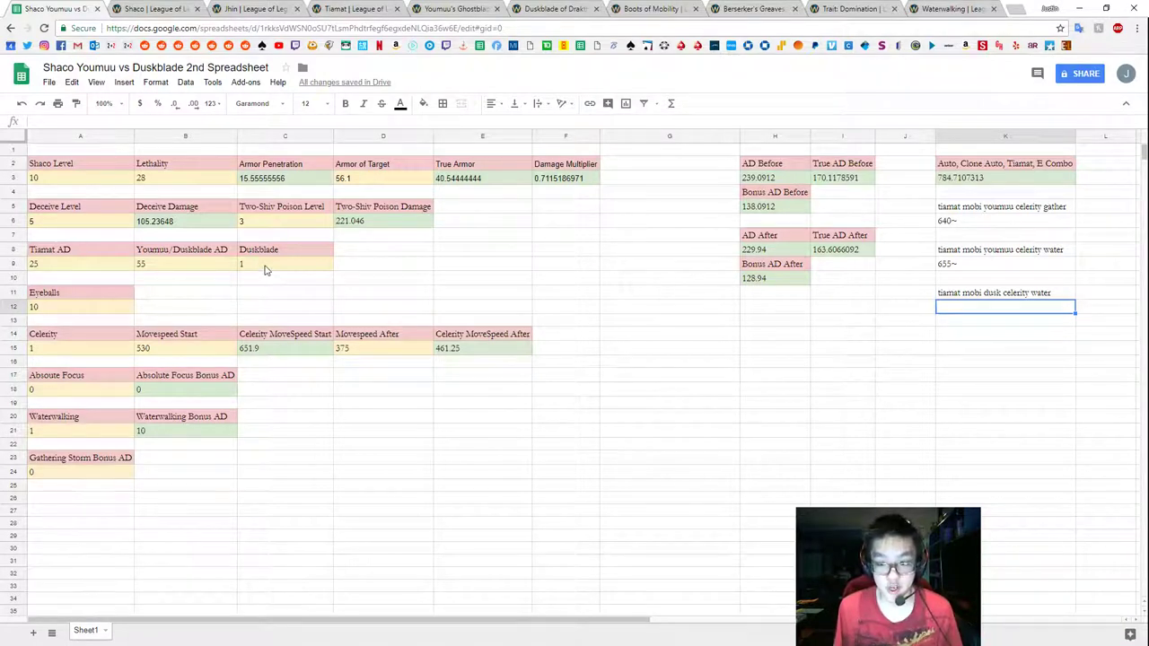
Check the movement speed figures on the Shaco and Boots of Mobility wiki pages, and set Movespeed Start in B15 to 490.
{"action": "left_click", "coordinate": [159, 350]}
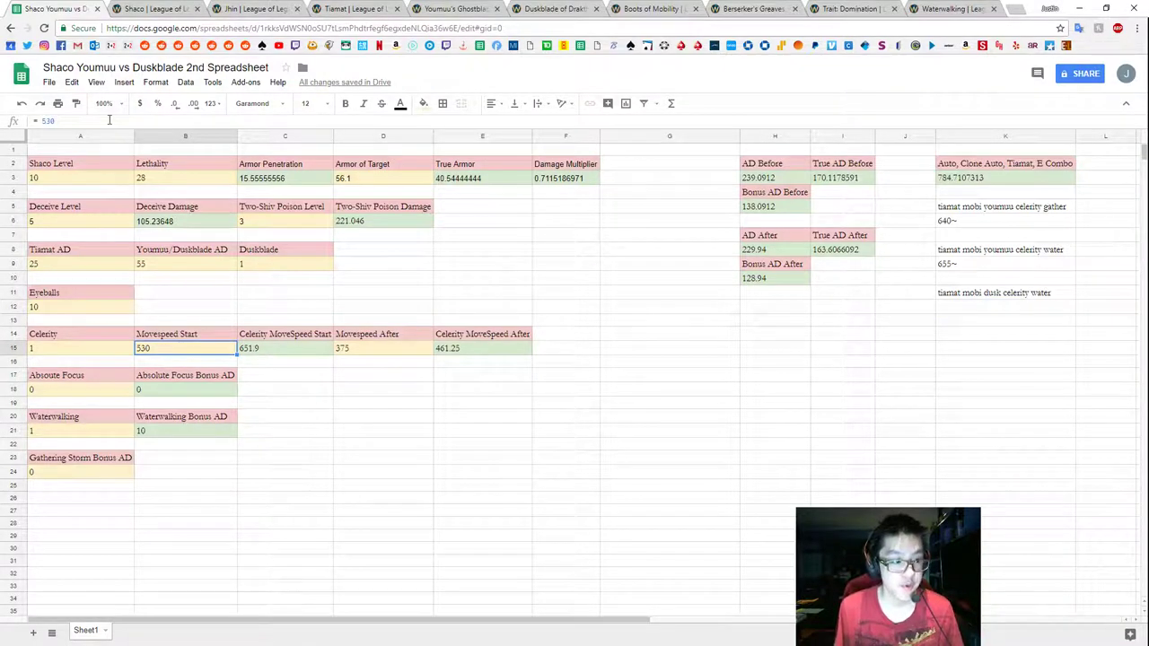
{"action": "left_click", "coordinate": [149, 8]}
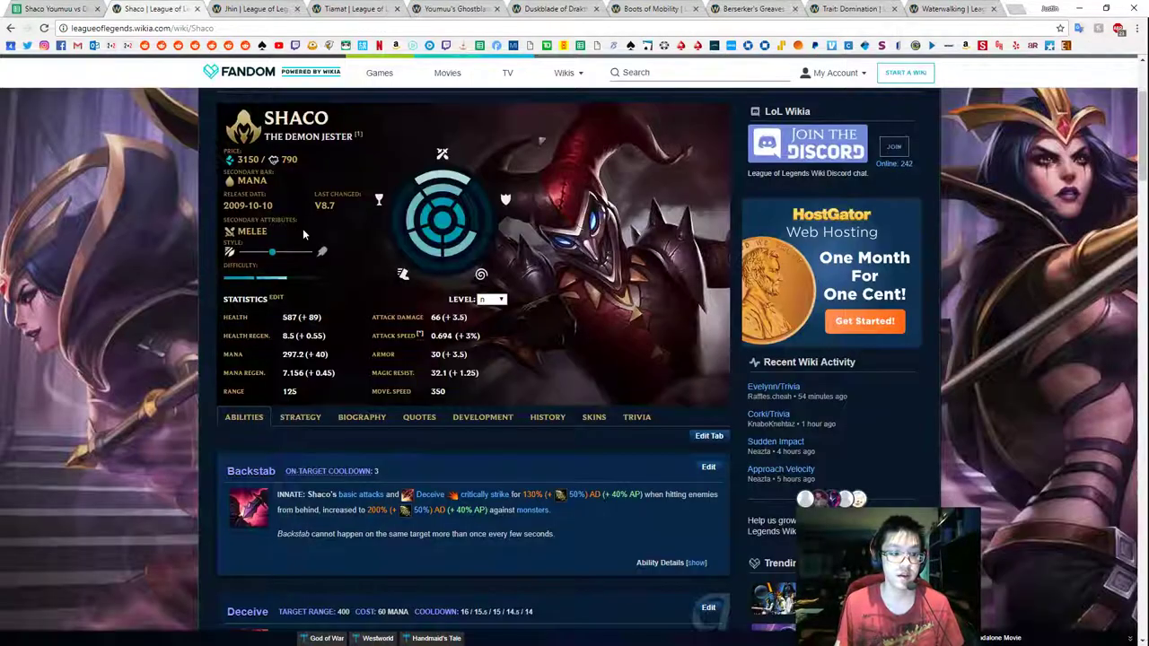
{"action": "left_click", "coordinate": [656, 10]}
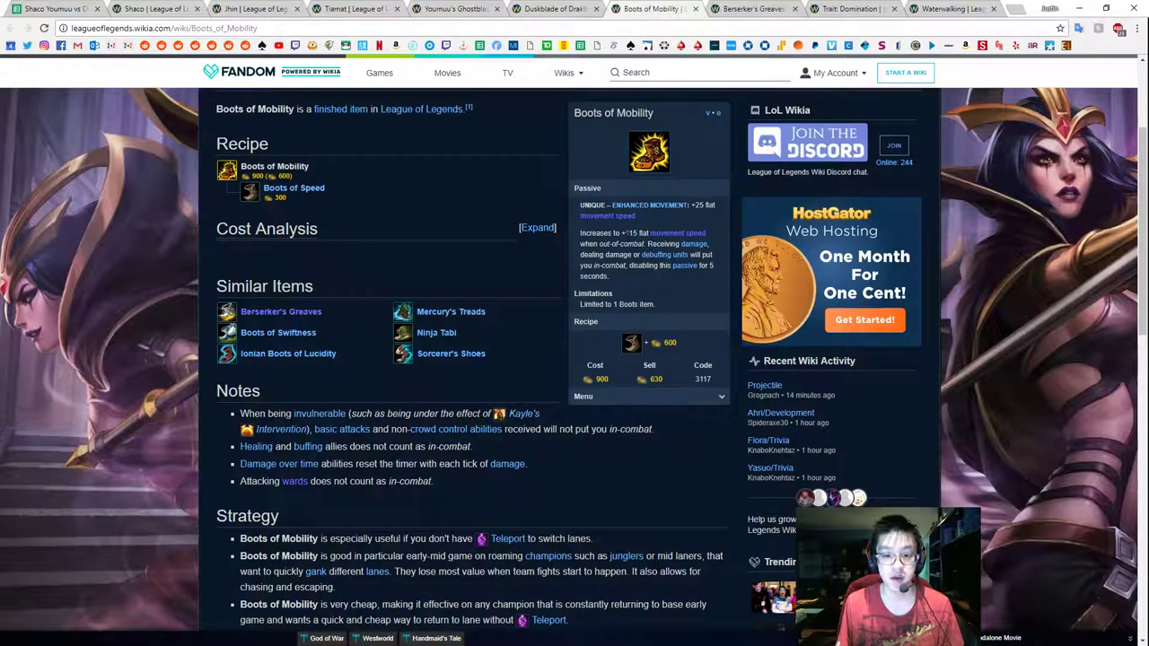
{"action": "left_click", "coordinate": [45, 8]}
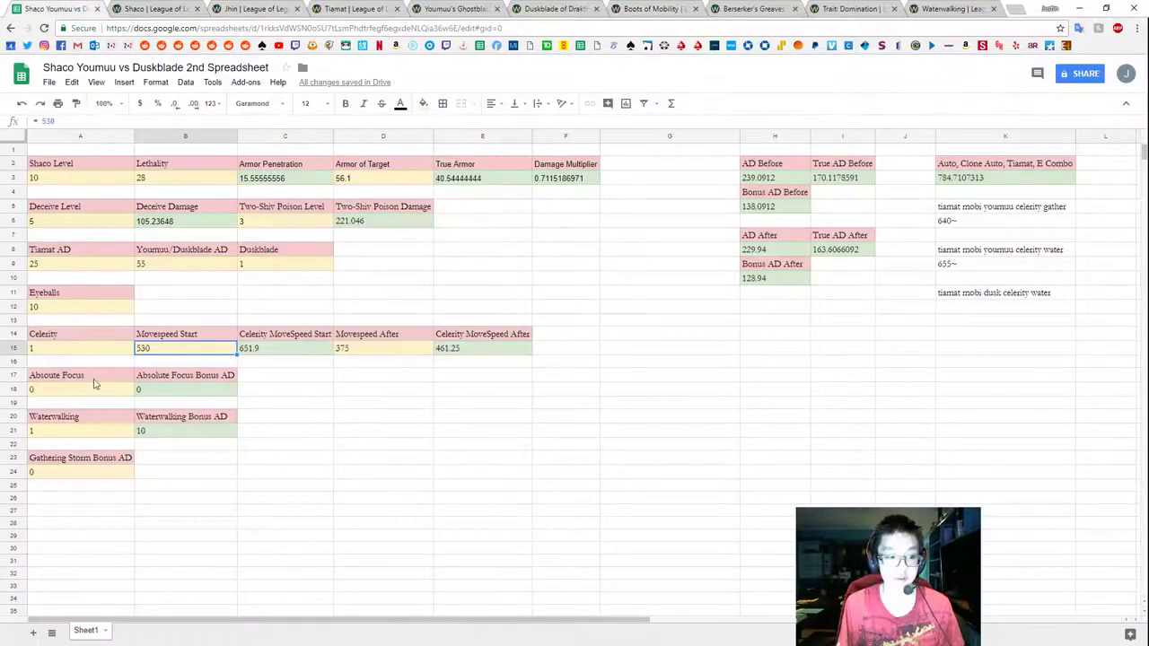
{"action": "double_click", "coordinate": [49, 121]}
{"action": "type", "text": "490"}
{"action": "key", "text": "Return"}
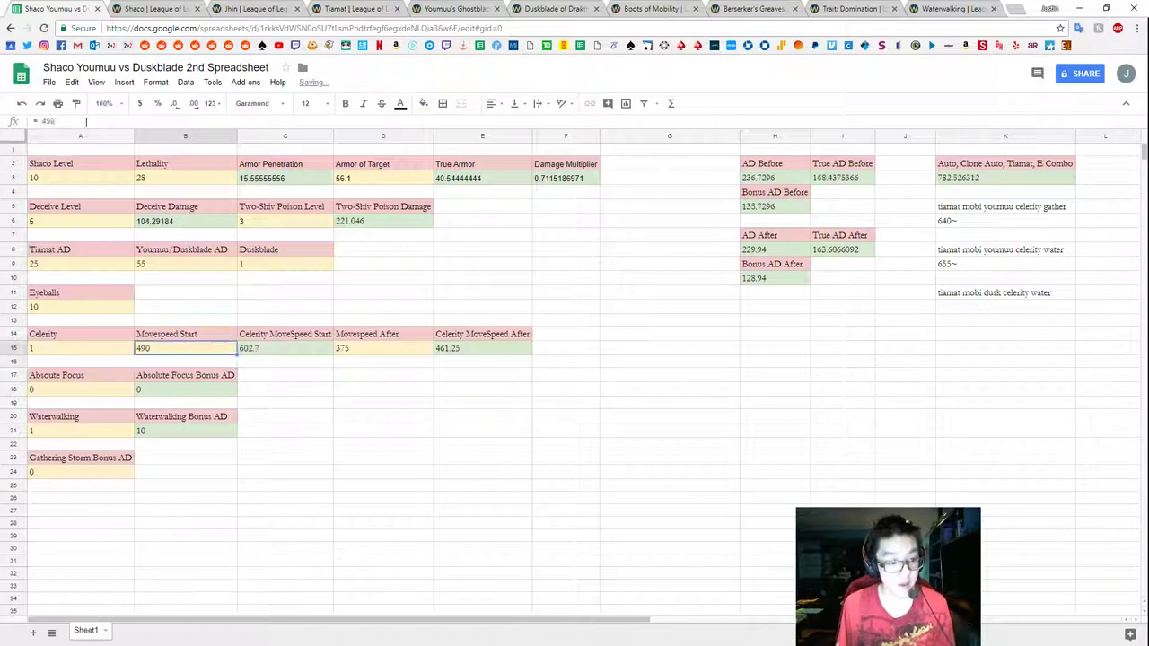
Change the multiplier in the Celerity MoveSpeed Start formula so that C15 reads =( 1.03 * B15 ).
{"action": "key", "text": "Right"}
{"action": "left_click", "coordinate": [61, 121]}
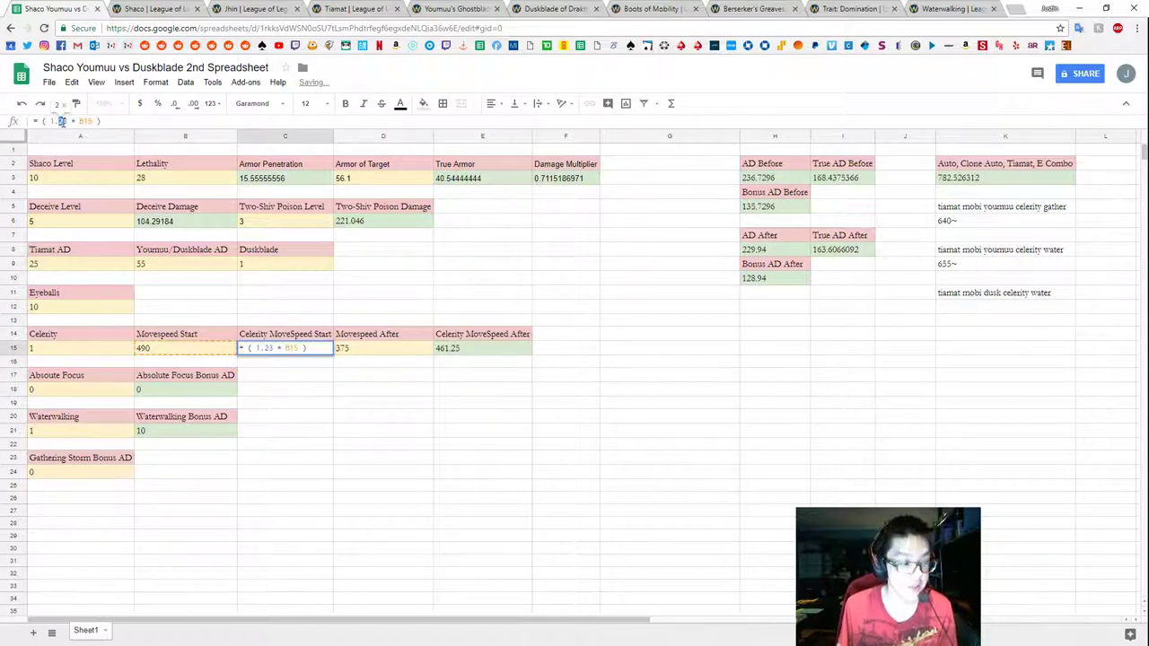
{"action": "type", "text": "0"}
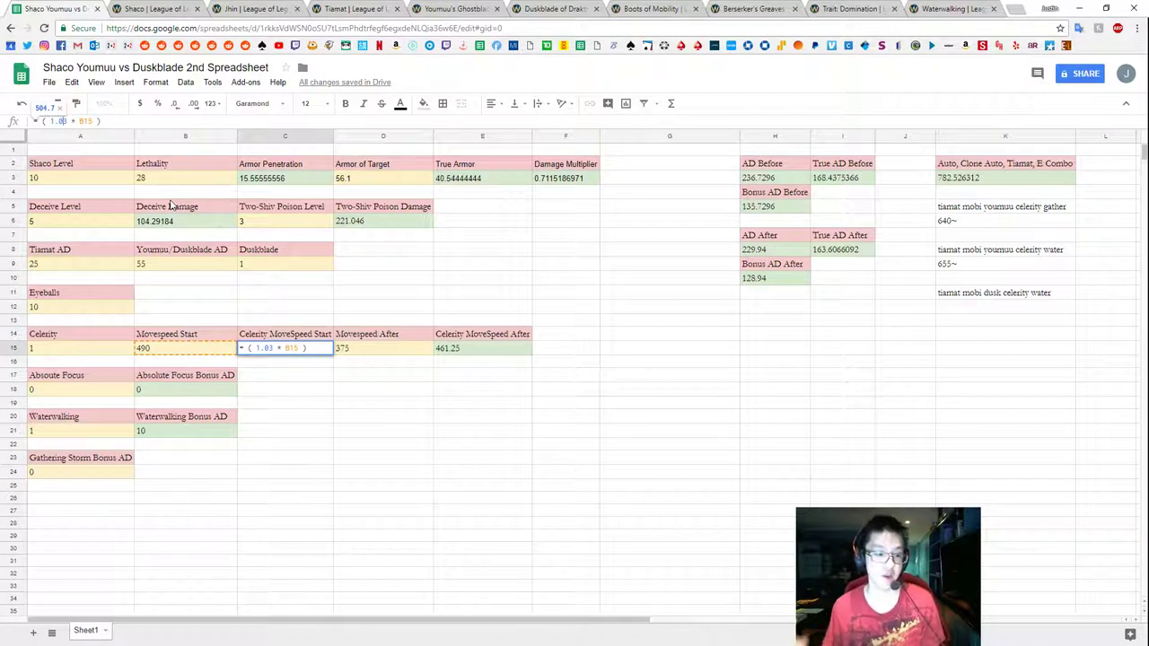
{"action": "key", "text": "Tab"}
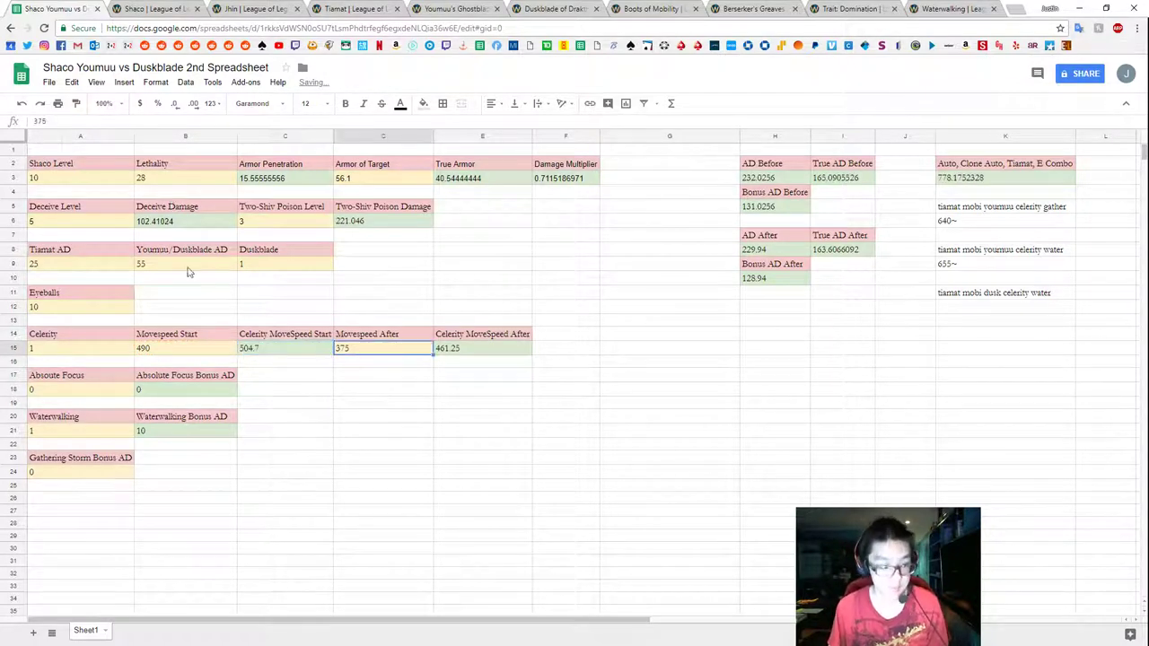
Review the Movespeed Start and Movespeed After cells against the out-of-combat speed bonus on the Boots of Mobility wiki page.
{"action": "key", "text": "Left"}
{"action": "key", "text": "Left"}
{"action": "key", "text": "Right"}
{"action": "key", "text": "Right"}
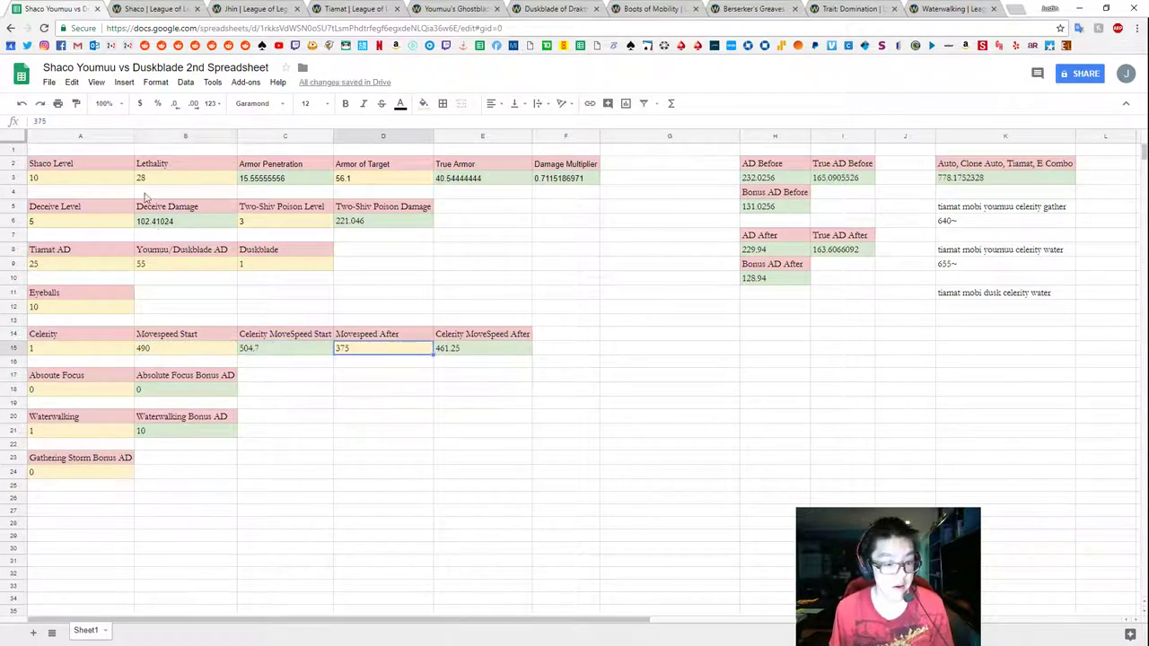
{"action": "key", "text": "Left"}
{"action": "key", "text": "Left"}
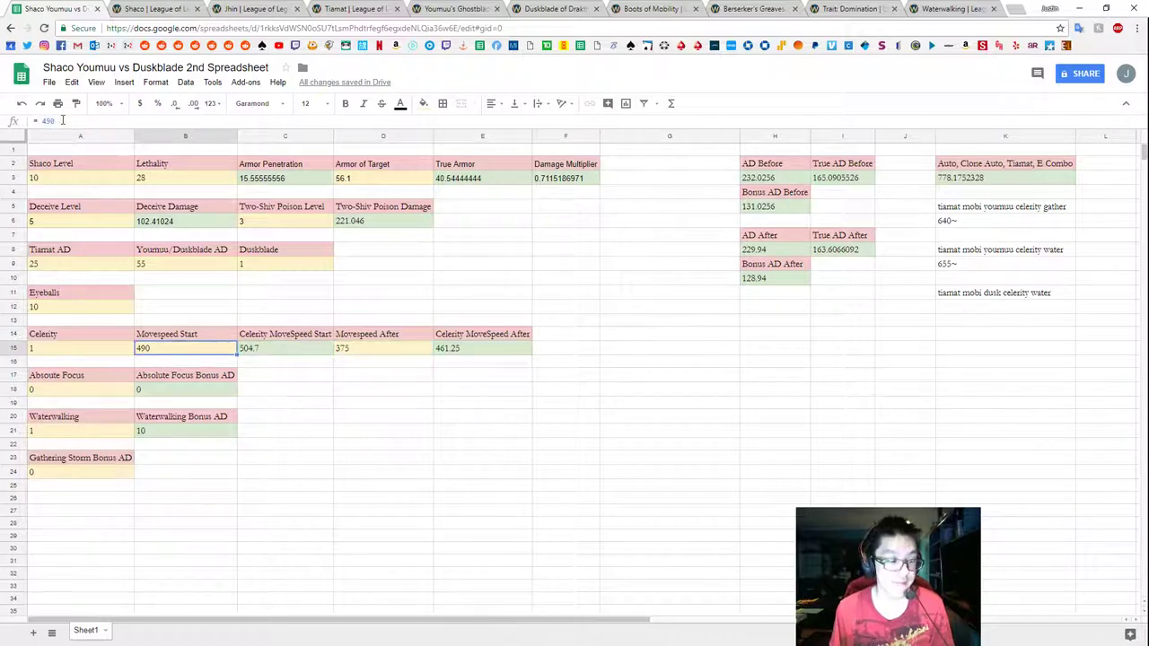
{"action": "key", "text": "Right"}
{"action": "key", "text": "Right"}
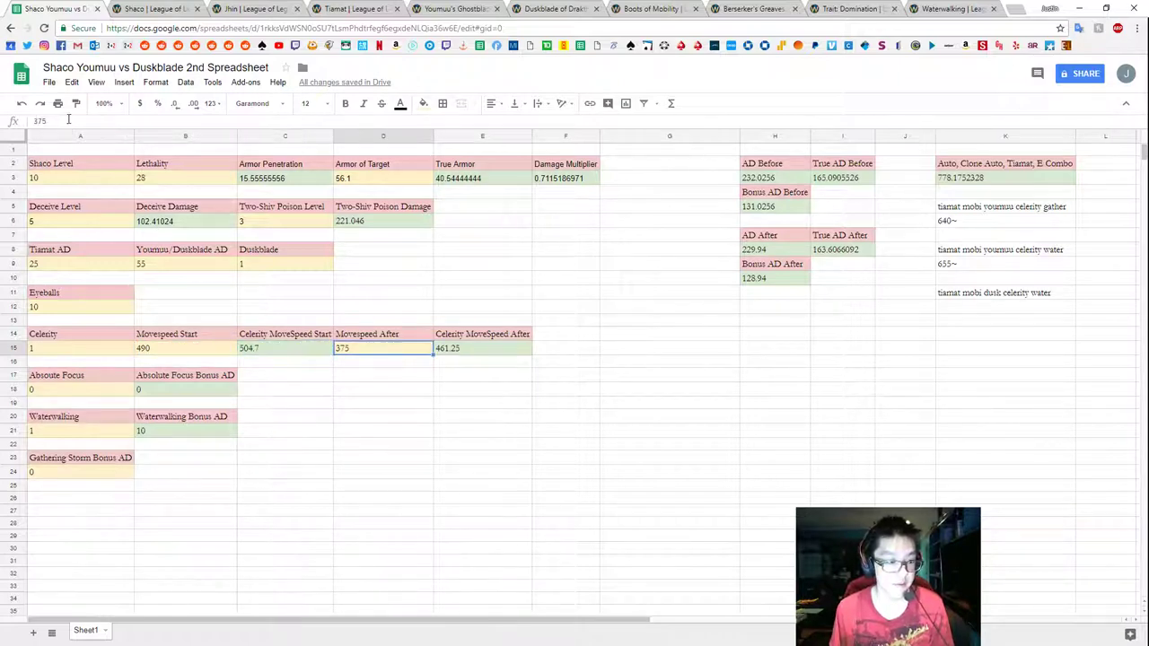
{"action": "left_click", "coordinate": [662, 9]}
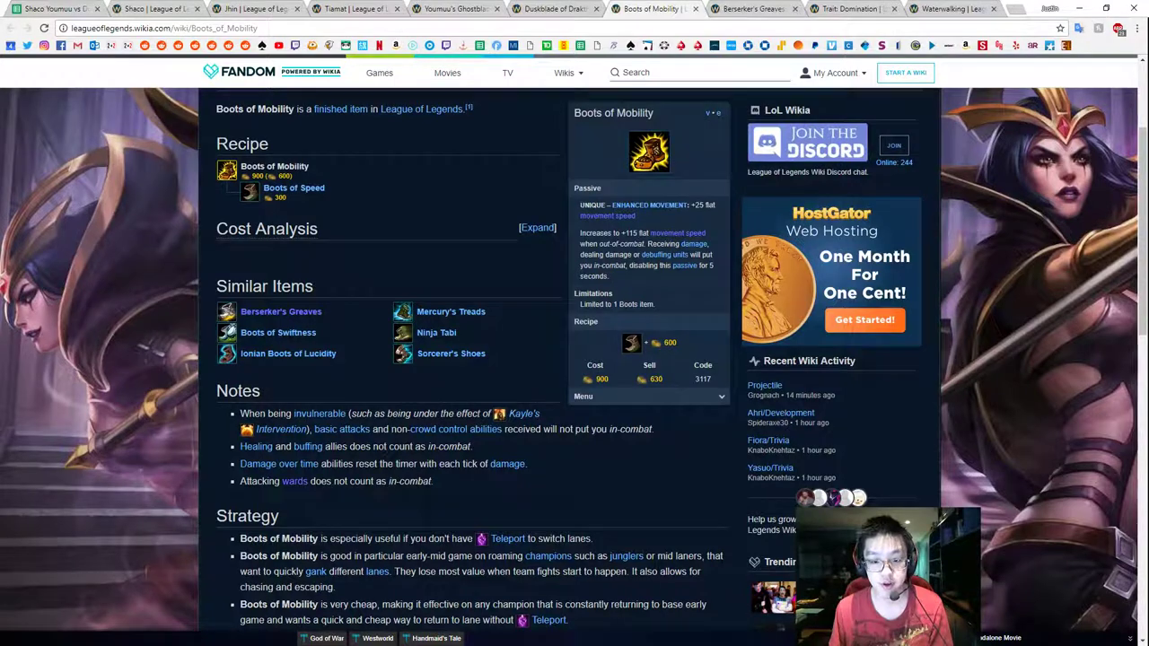
{"action": "left_click_drag", "start_coordinate": [580, 232], "coordinate": [636, 244]}
{"action": "key", "text": "ctrl+1"}
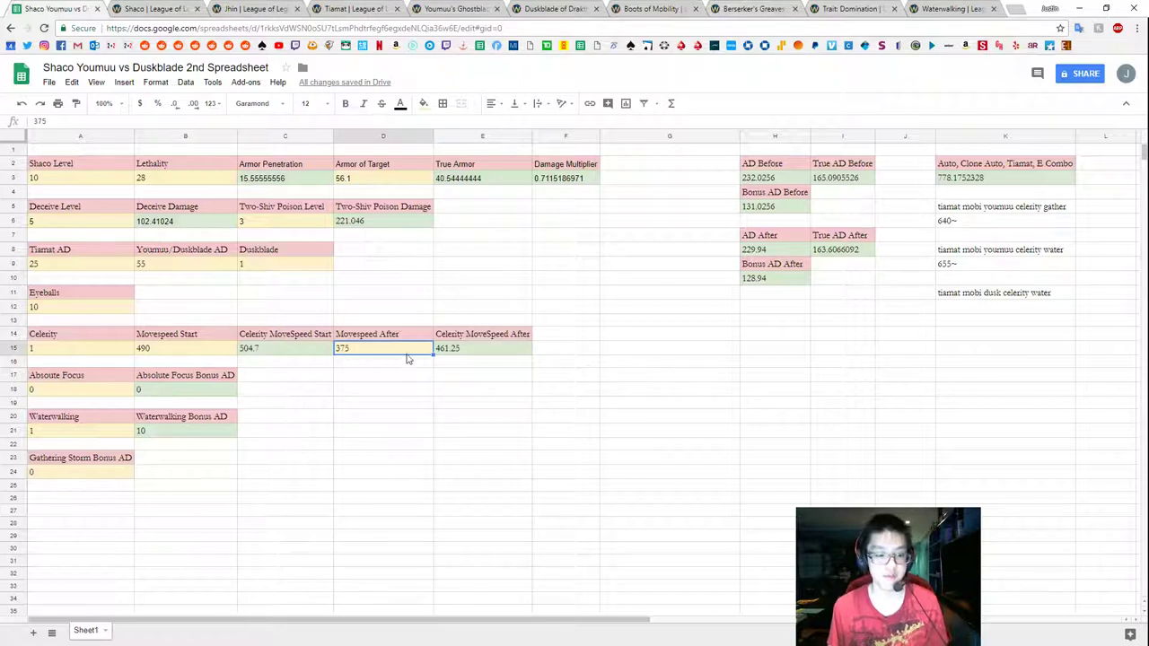
{"action": "key", "text": "Left"}
{"action": "key", "text": "Left"}
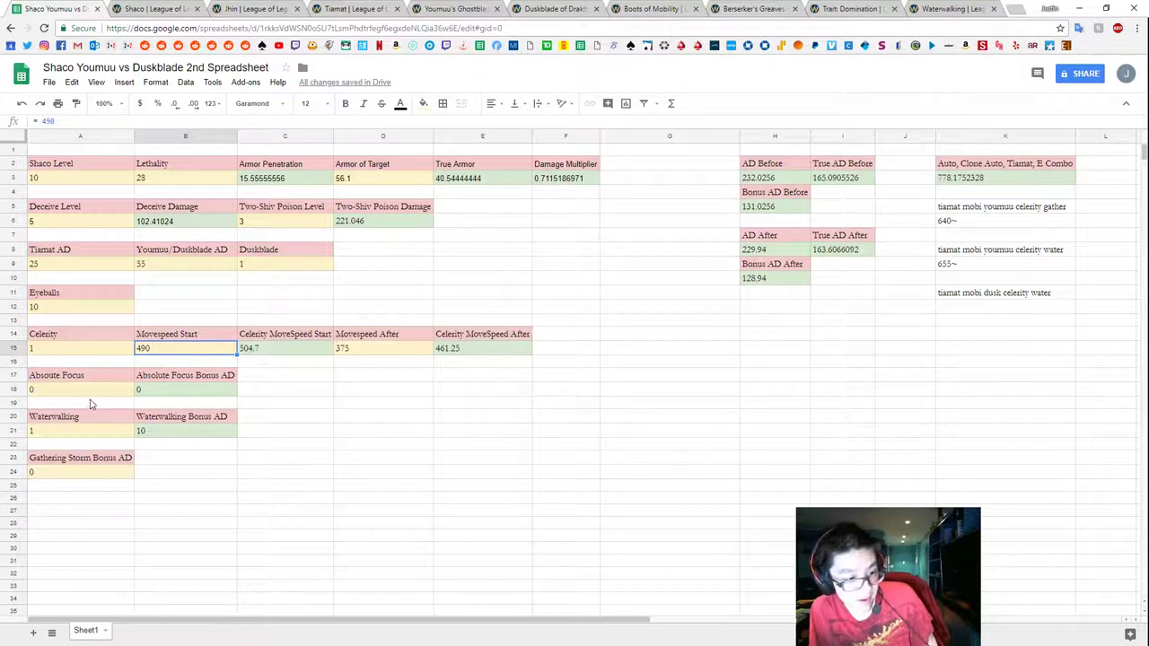
{"action": "key", "text": "Down"}
{"action": "key", "text": "Down"}
{"action": "key", "text": "Up"}
{"action": "key", "text": "Right"}
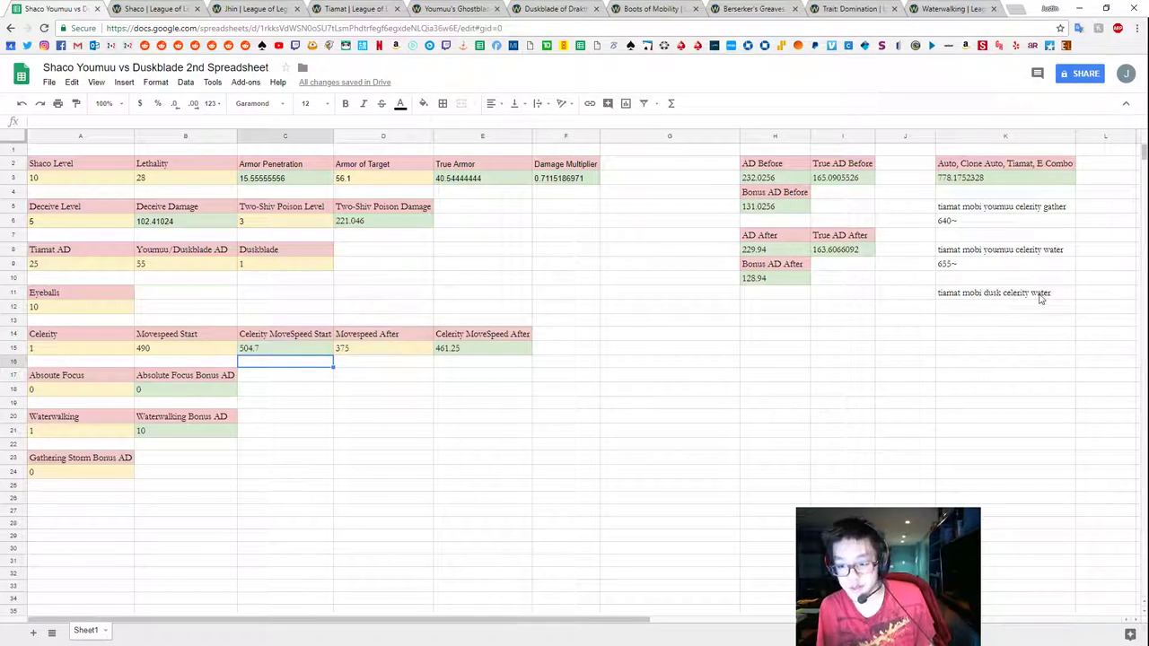
Record the Duskblade with Boots of Mobility combo damage as "778~" in K12.
{"action": "left_click", "coordinate": [985, 307]}
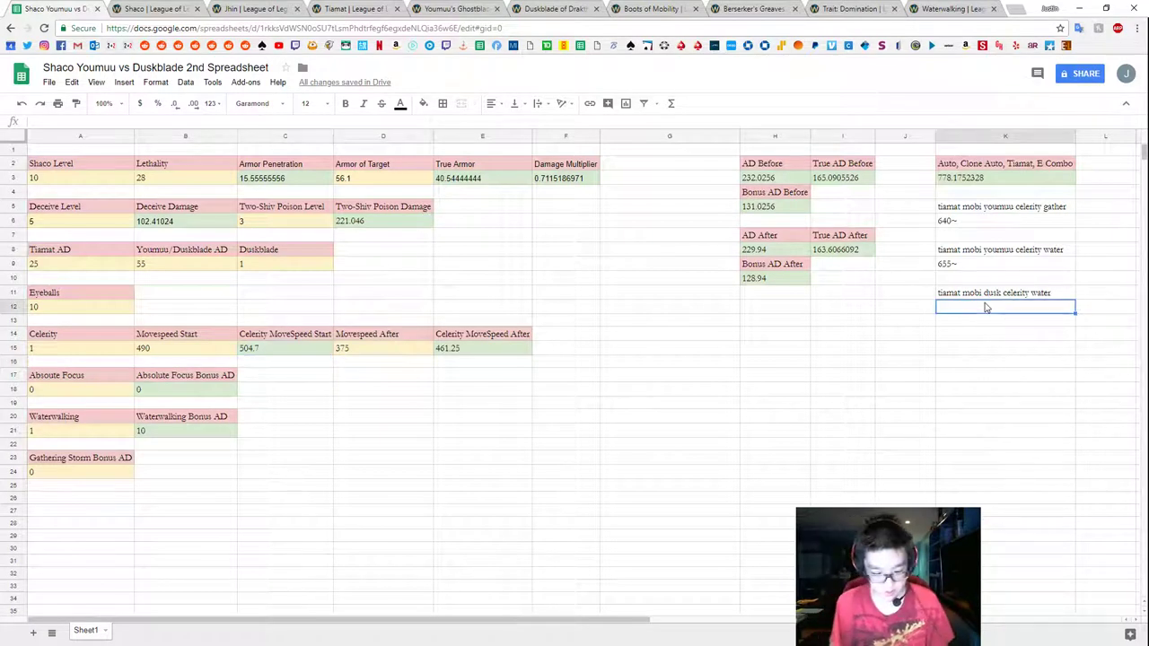
{"action": "type", "text": "778~"}
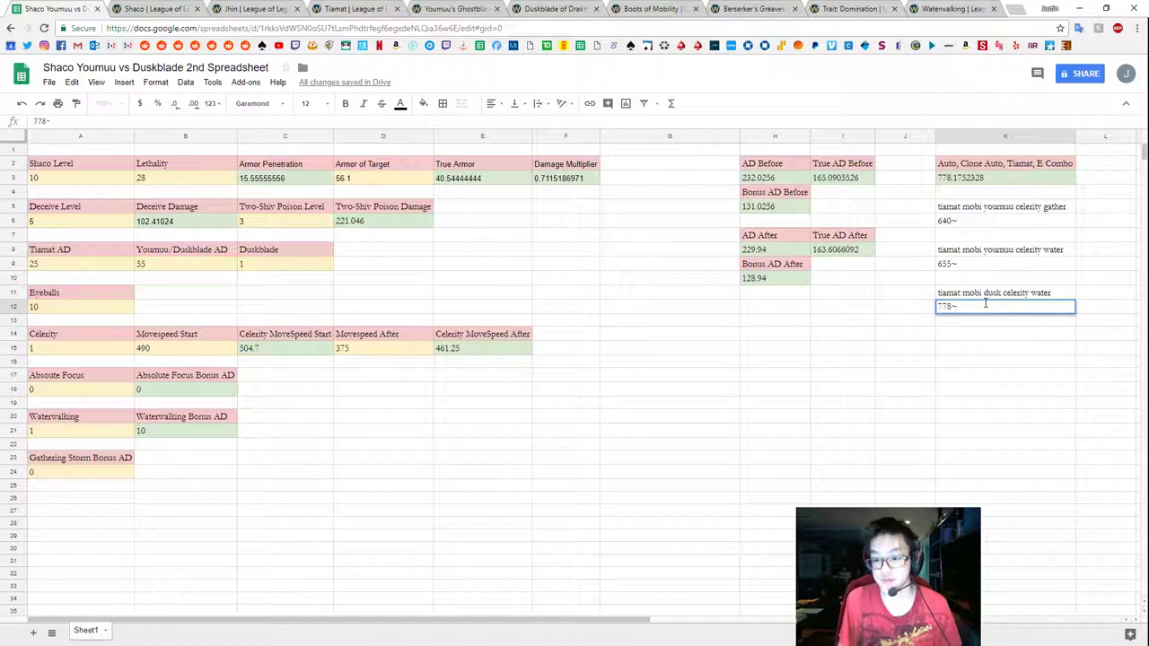
{"action": "key", "text": "Return"}
{"action": "key", "text": "Return"}
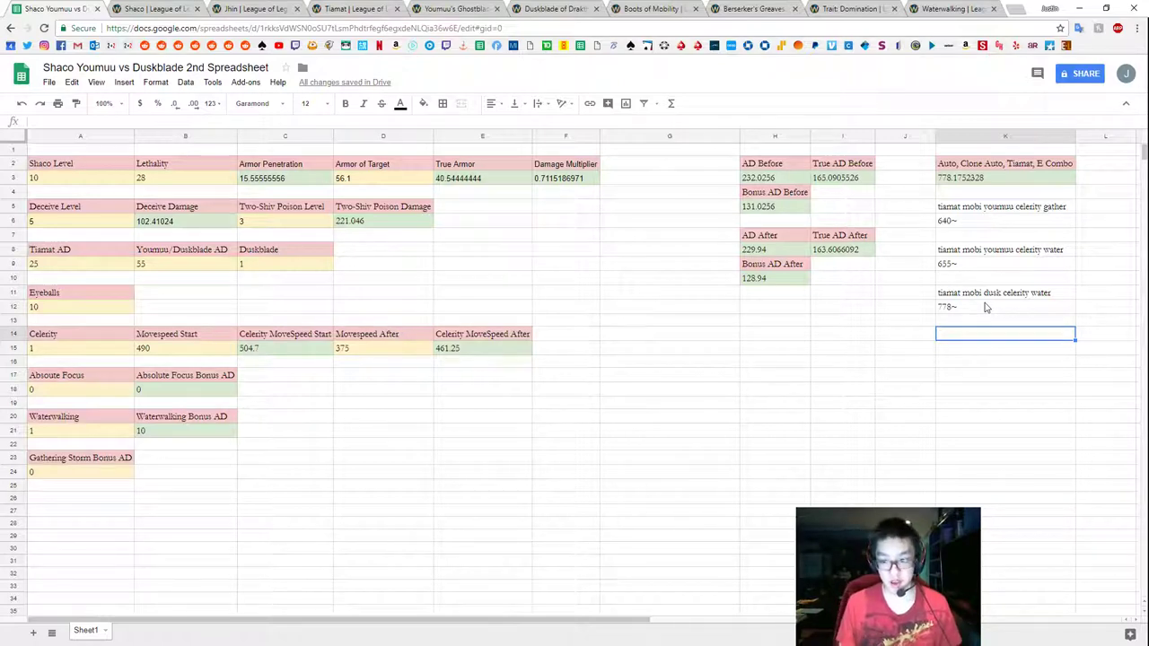
Add the build label "tiamat zerker dusk celerity water" in K14.
{"action": "type", "text": "tia"}
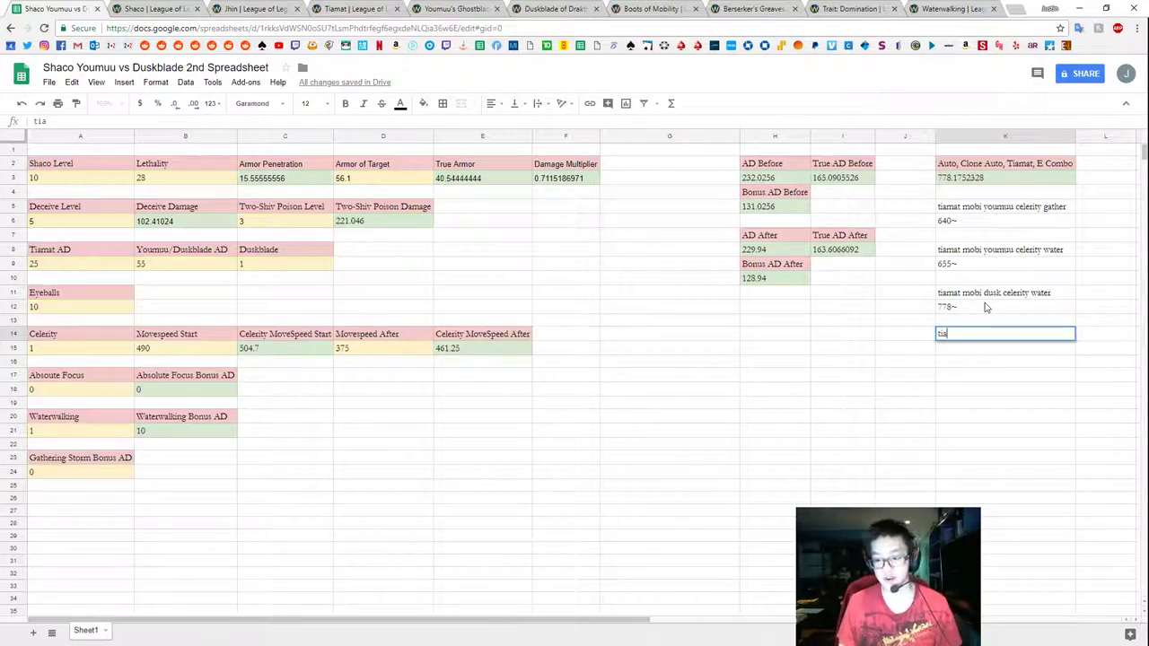
{"action": "type", "text": "mat "}
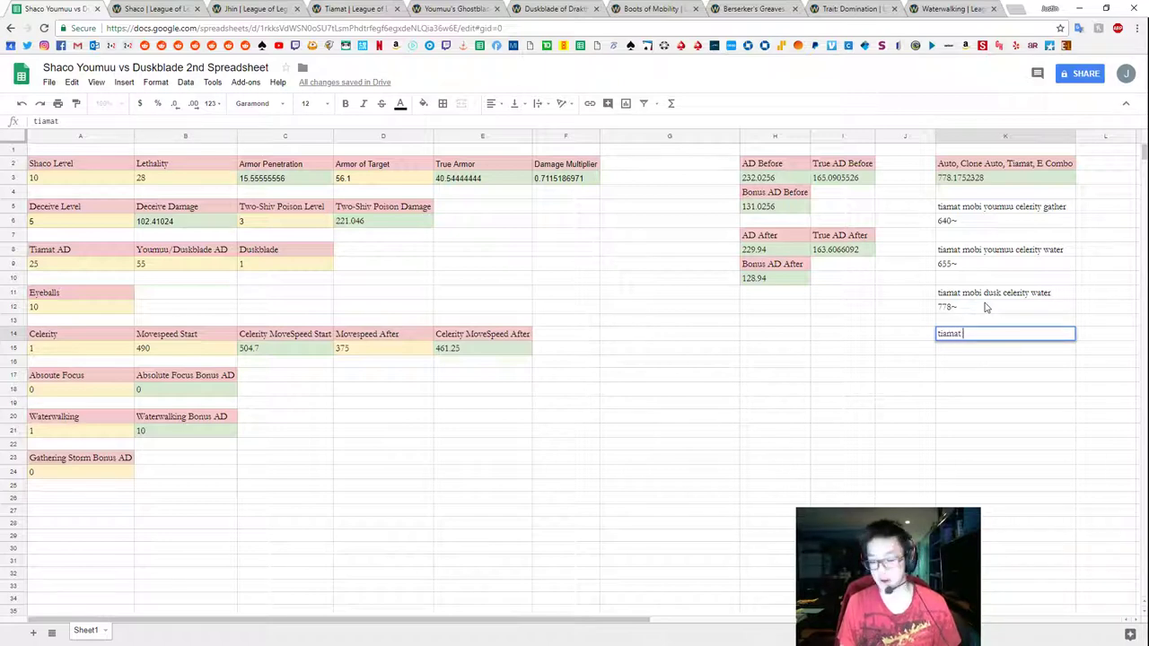
{"action": "type", "text": "zerker dusk"}
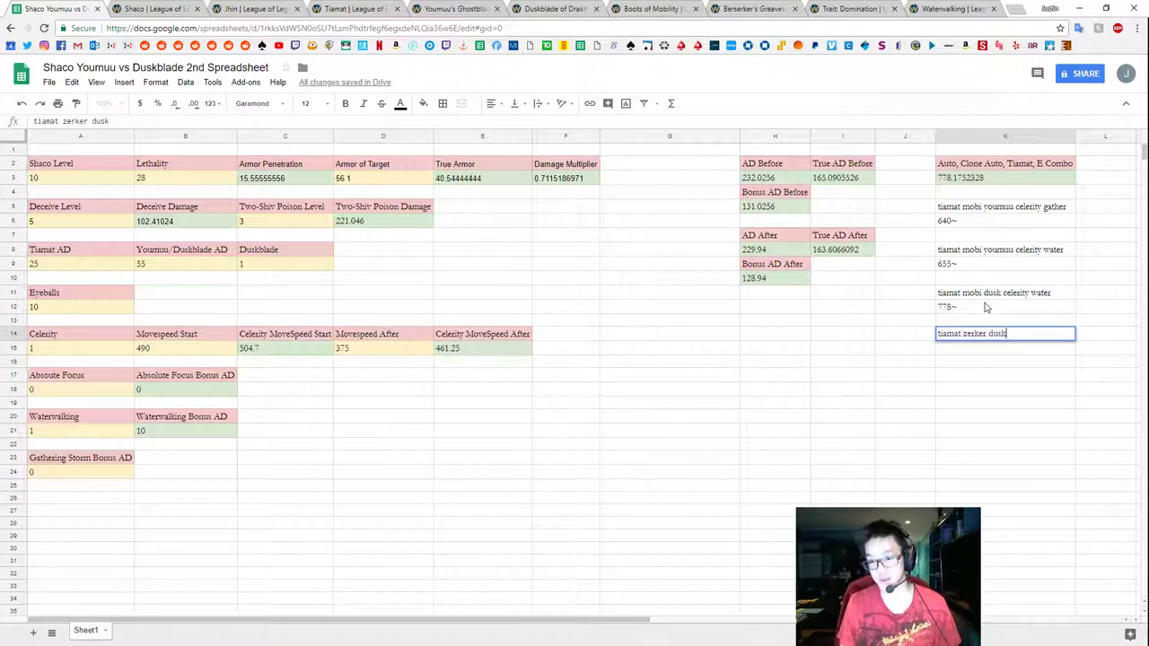
{"action": "type", "text": " celeryt"}
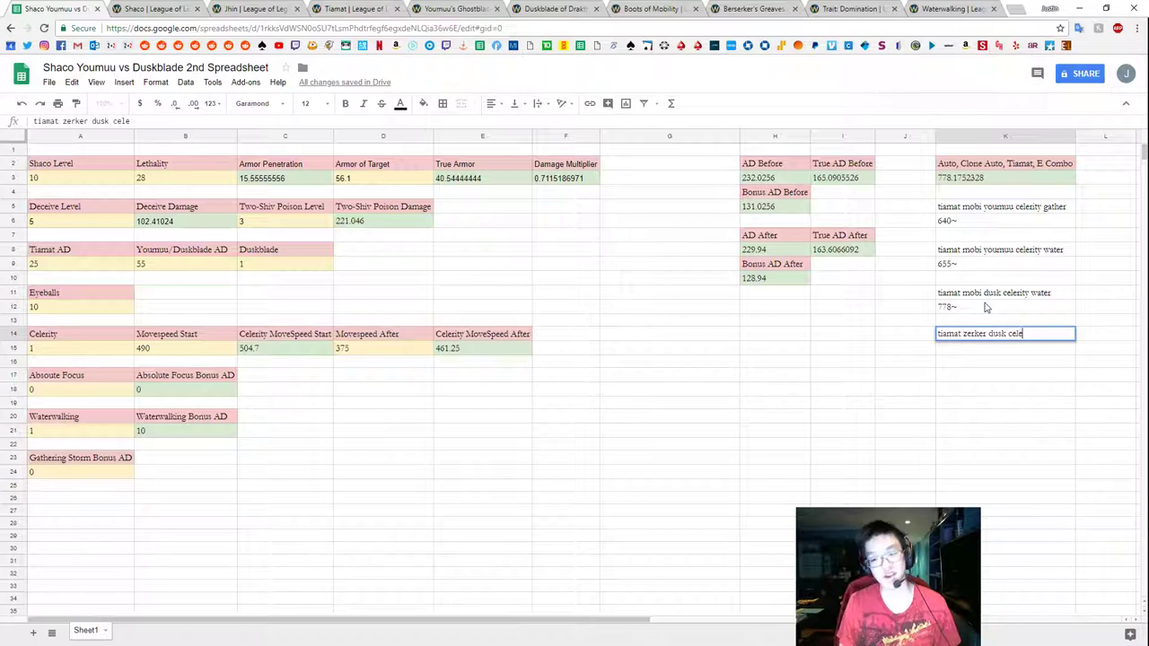
{"action": "key", "text": "BackSpace"}
{"action": "key", "text": "BackSpace"}
{"action": "type", "text": "ity water"}
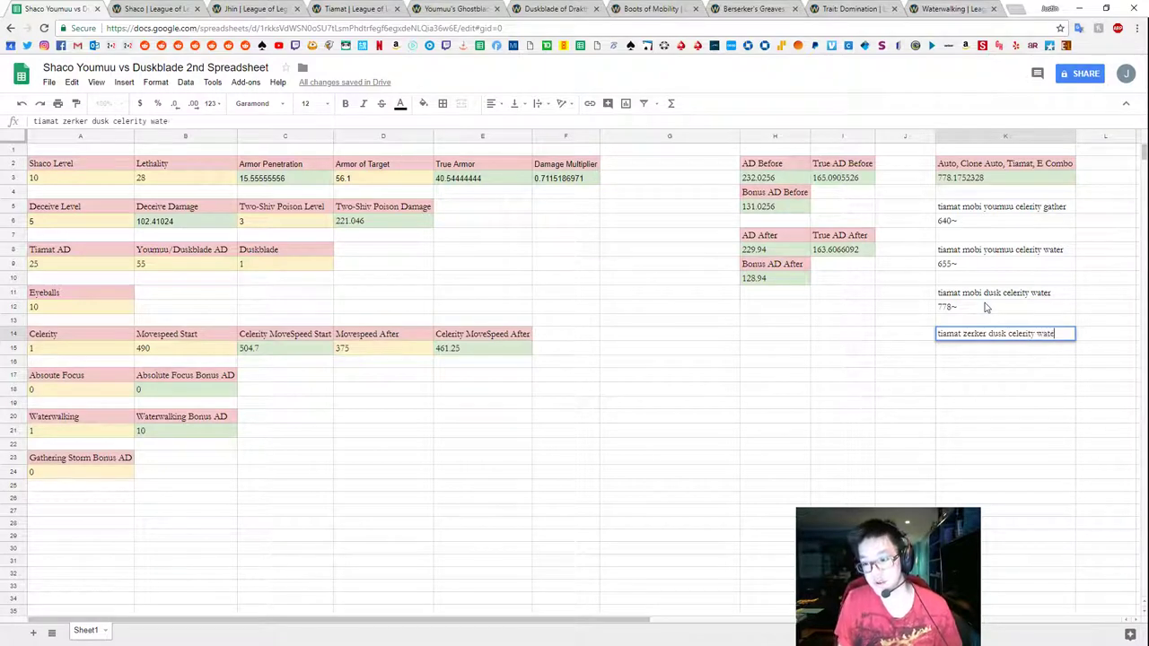
{"action": "key", "text": "Return"}
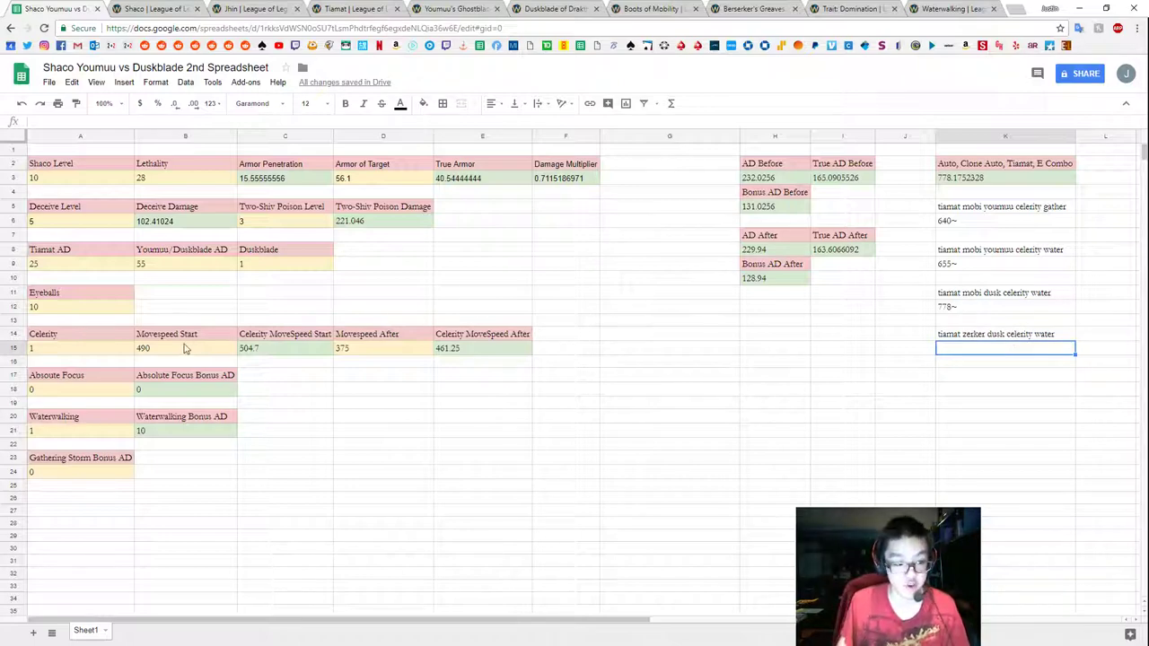
Check the flat movement speed on the Berserker's Greaves wiki page and set Movespeed Start in B15 to 395.
{"action": "left_click", "coordinate": [747, 8]}
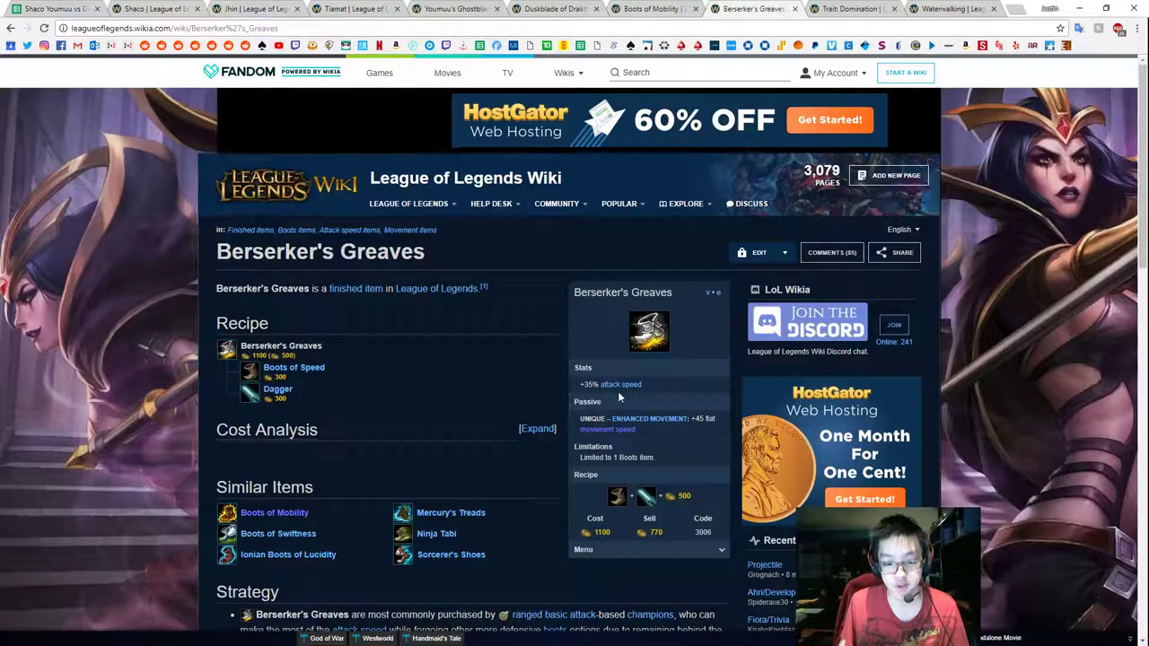
{"action": "scroll", "coordinate": [618, 391], "scroll_direction": "down", "scroll_amount": 2}
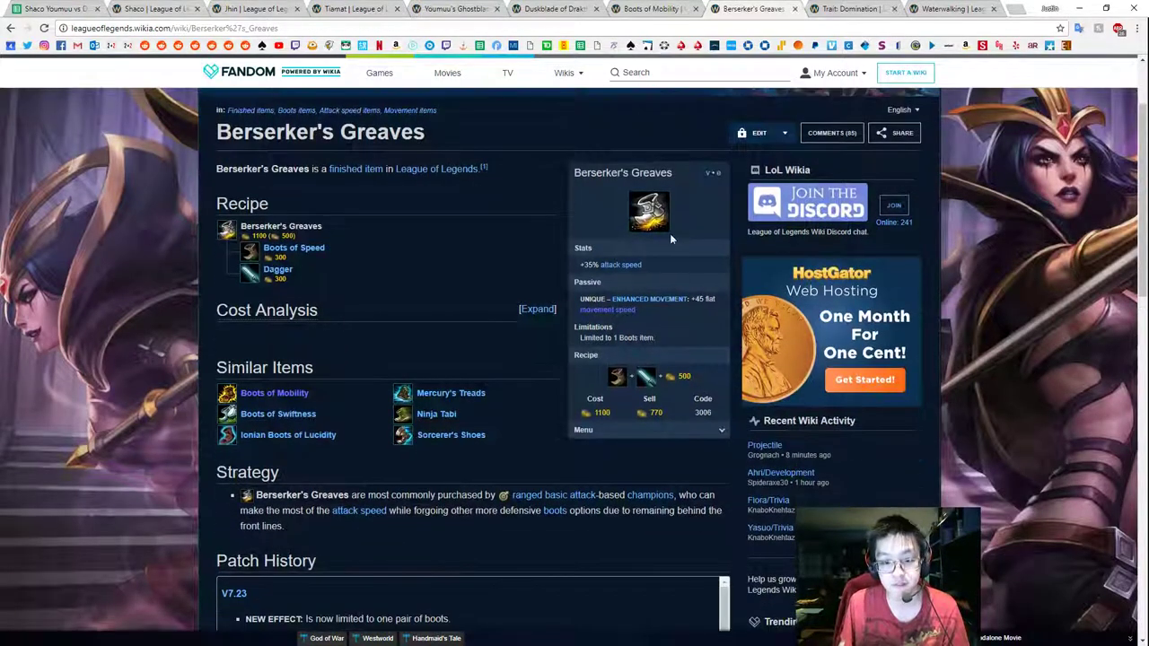
{"action": "left_click", "coordinate": [648, 8]}
{"action": "left_click", "coordinate": [55, 8]}
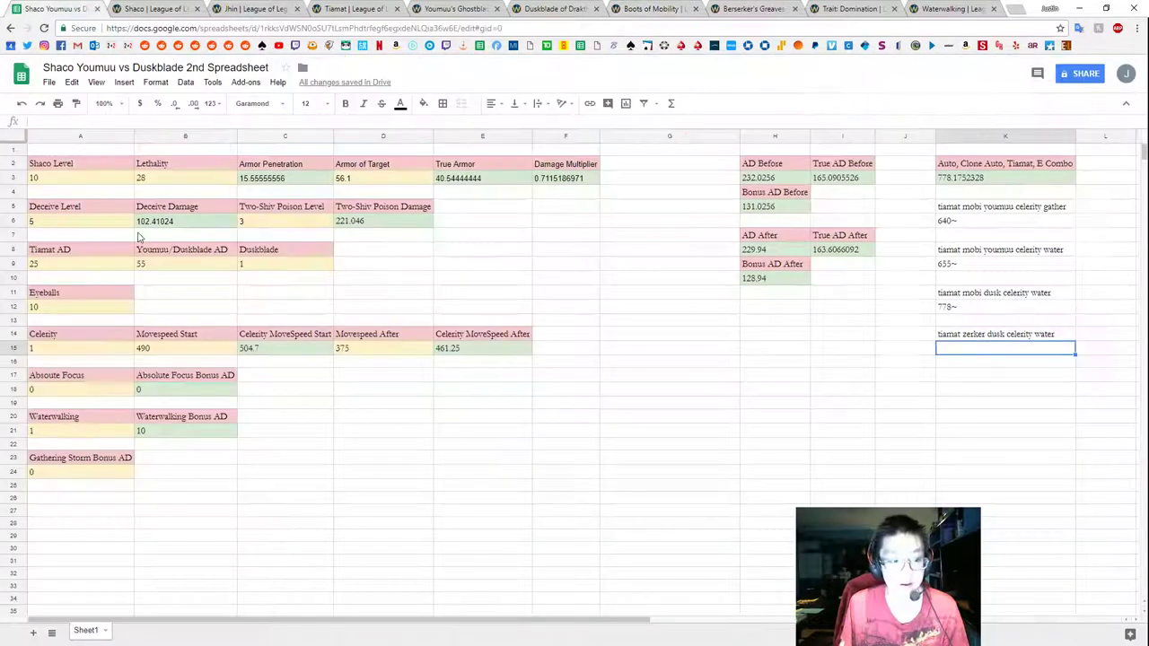
{"action": "left_click", "coordinate": [164, 348]}
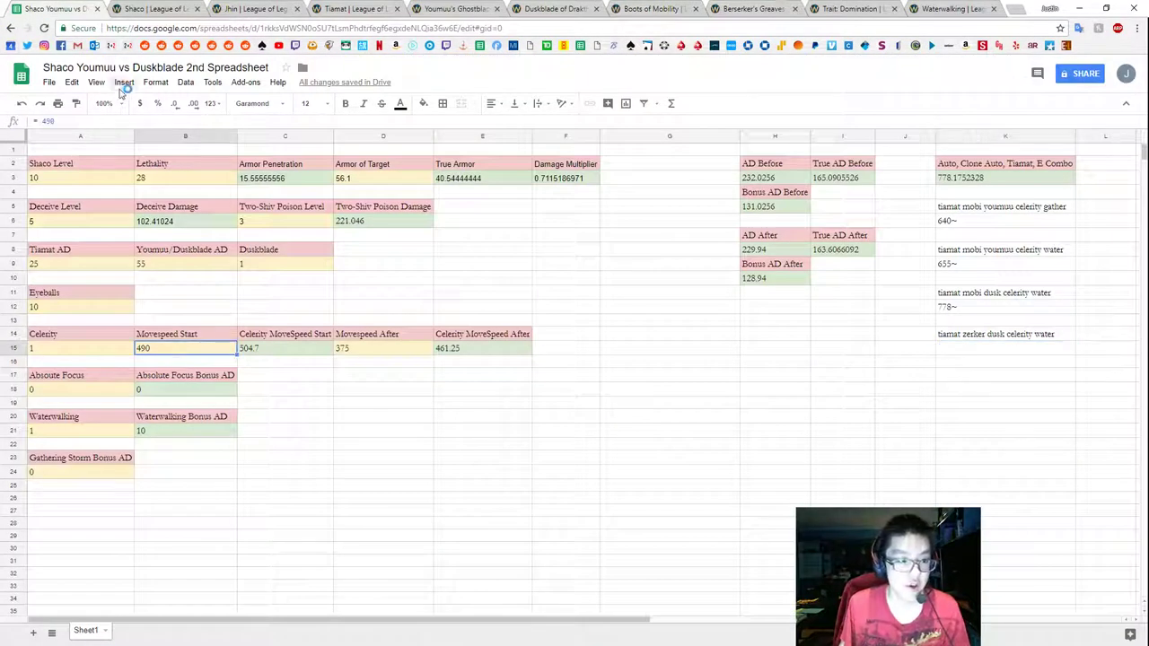
{"action": "double_click", "coordinate": [56, 123]}
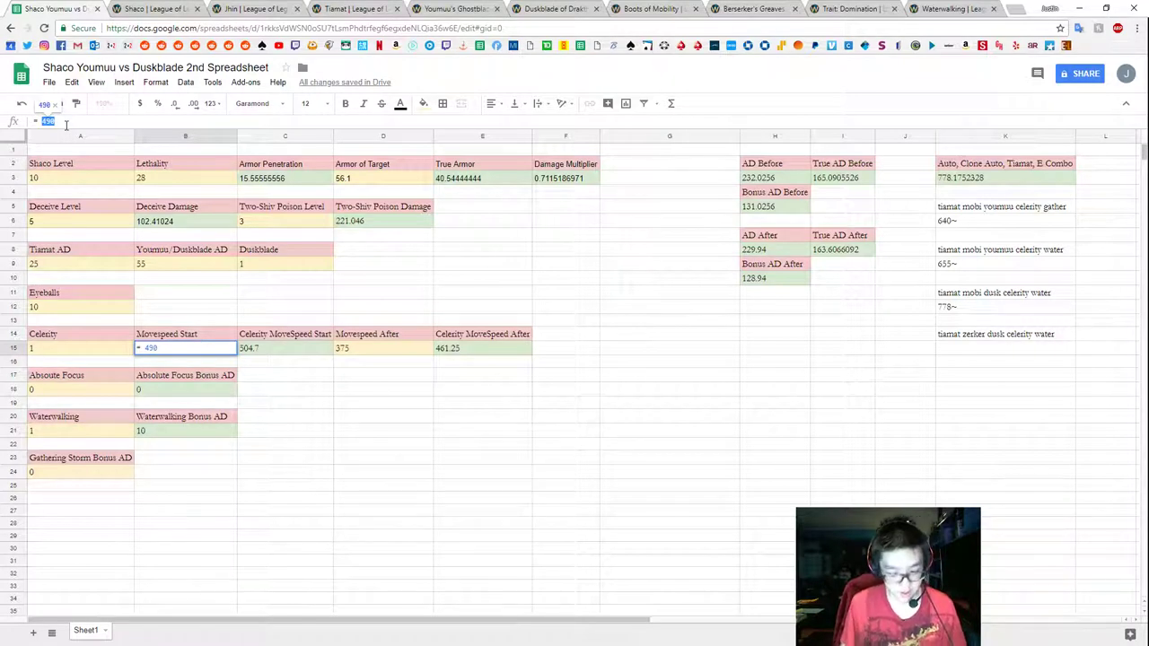
{"action": "type", "text": "395"}
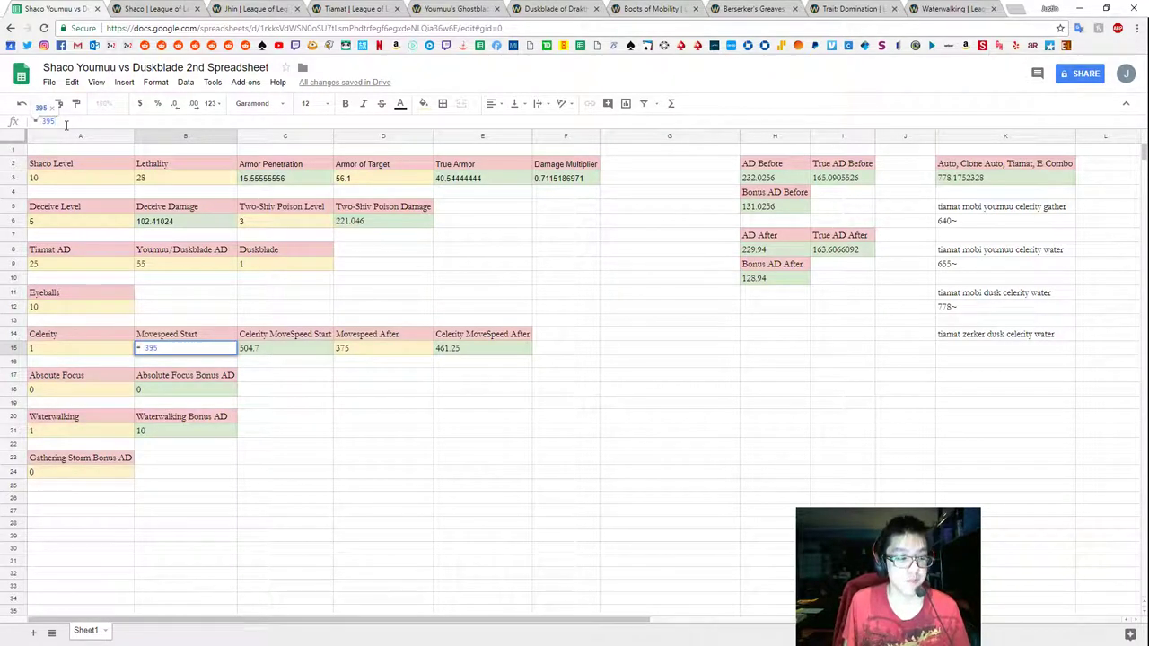
{"action": "key", "text": "Tab"}
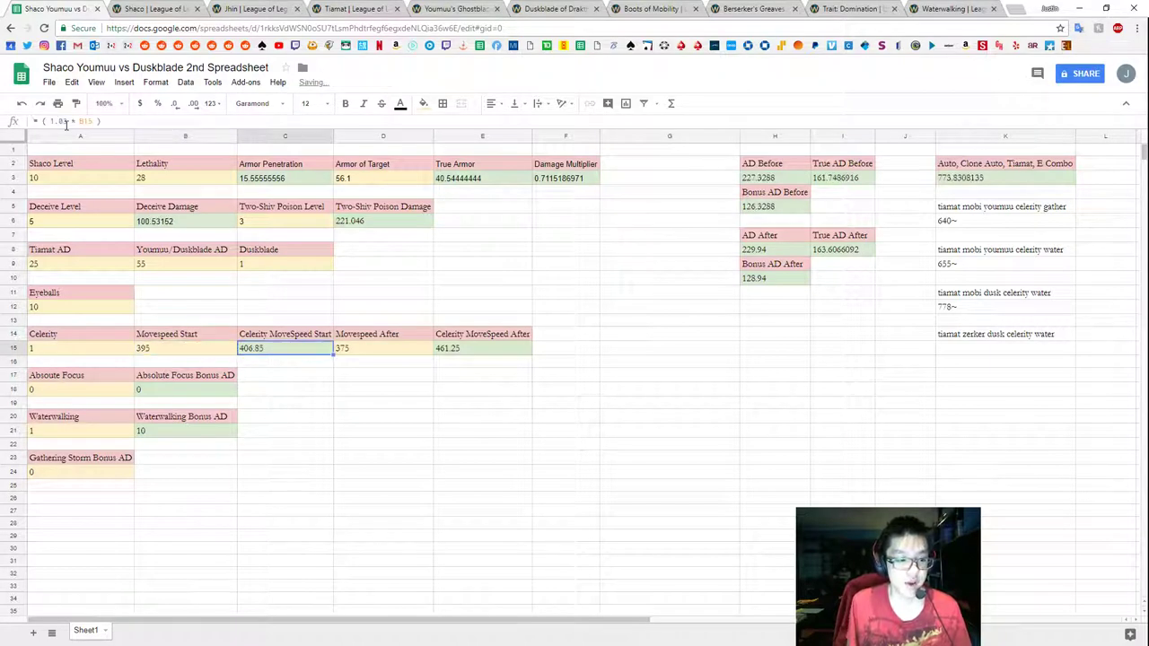
Set the Movespeed After value in D15 to 395 for the Berserker's Greaves build.
{"action": "key", "text": "shift+Tab"}
{"action": "key", "text": "Tab"}
{"action": "key", "text": "Tab"}
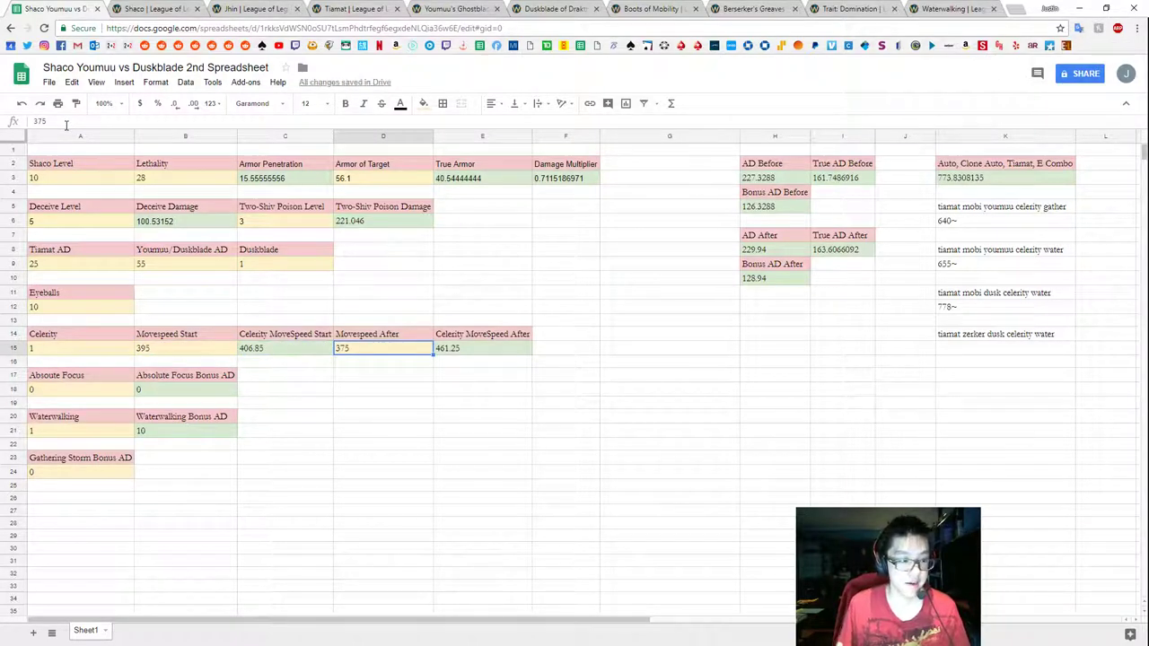
{"action": "type", "text": "395"}
{"action": "key", "text": "Return"}
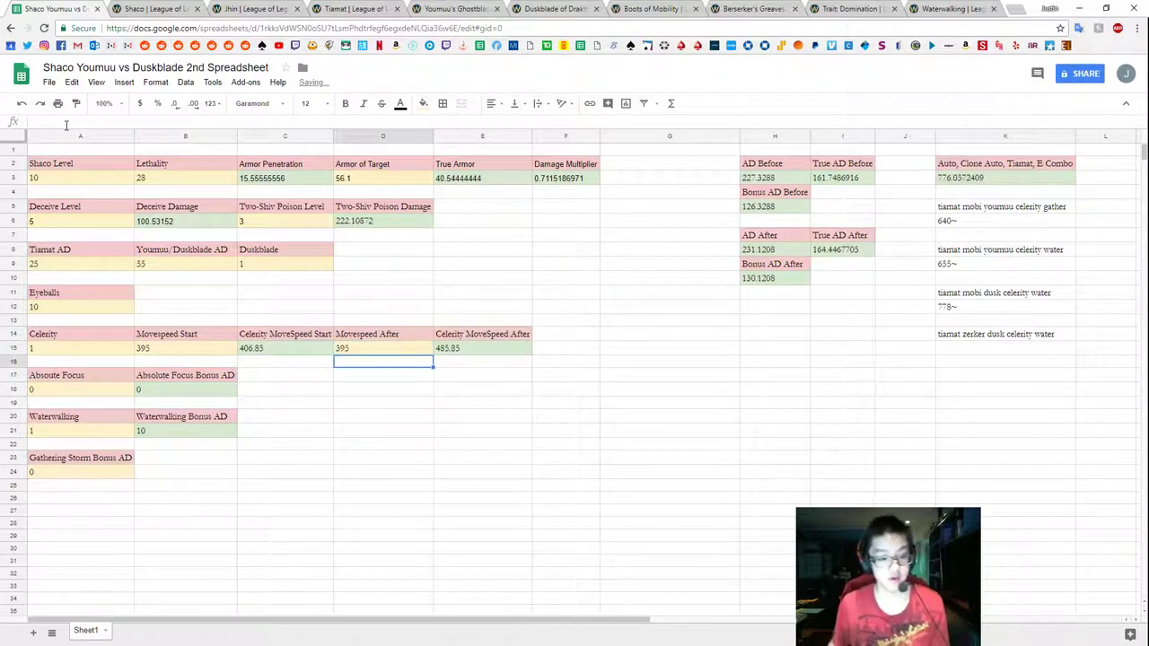
{"action": "key", "text": "Up"}
{"action": "key", "text": "Left"}
{"action": "key", "text": "Left"}
{"action": "key", "text": "Up"}
{"action": "key", "text": "Up"}
{"action": "key", "text": "Right"}
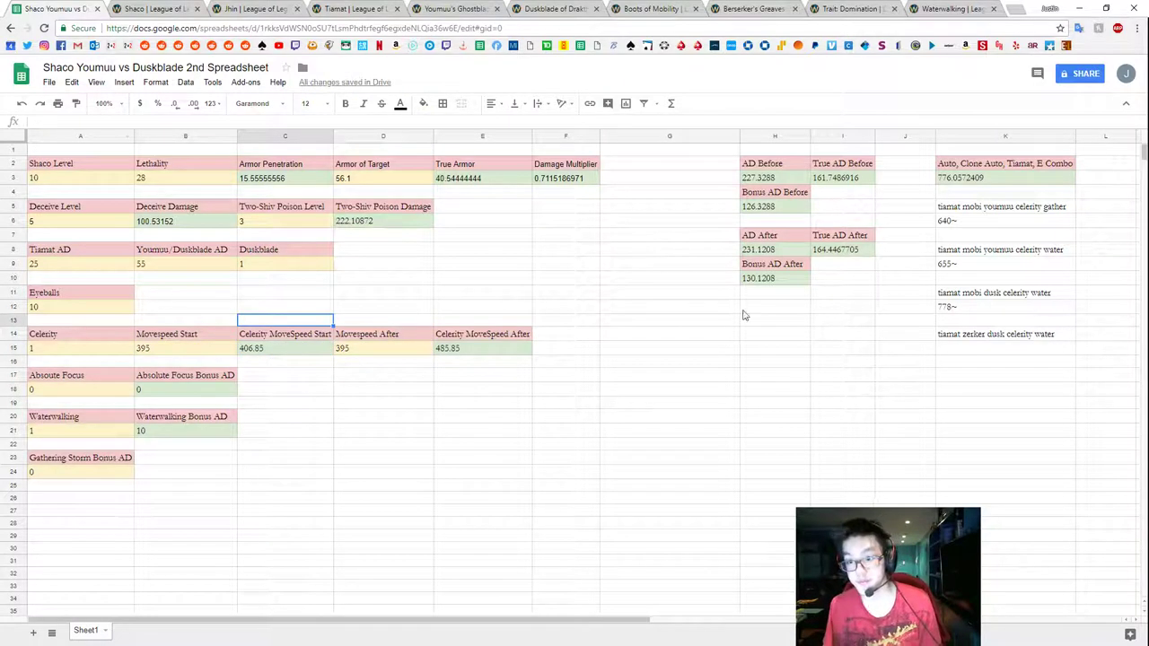
Record the Duskblade with Berserker's Greaves combo damage as "776~" in K15.
{"action": "left_click", "coordinate": [983, 353]}
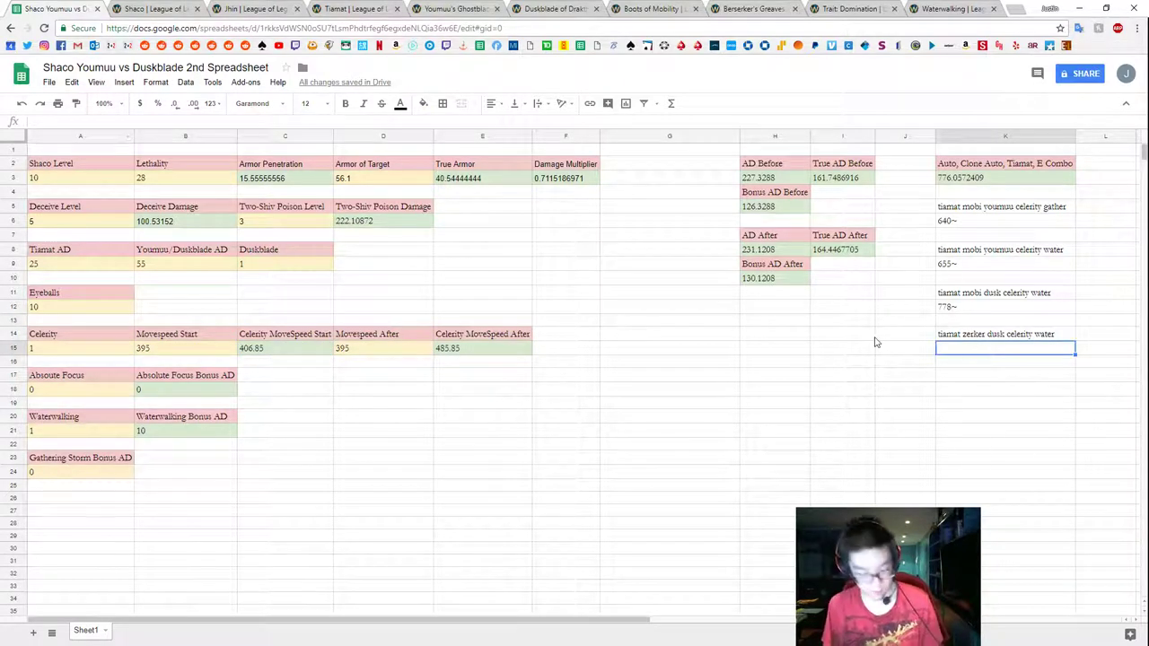
{"action": "type", "text": "776~"}
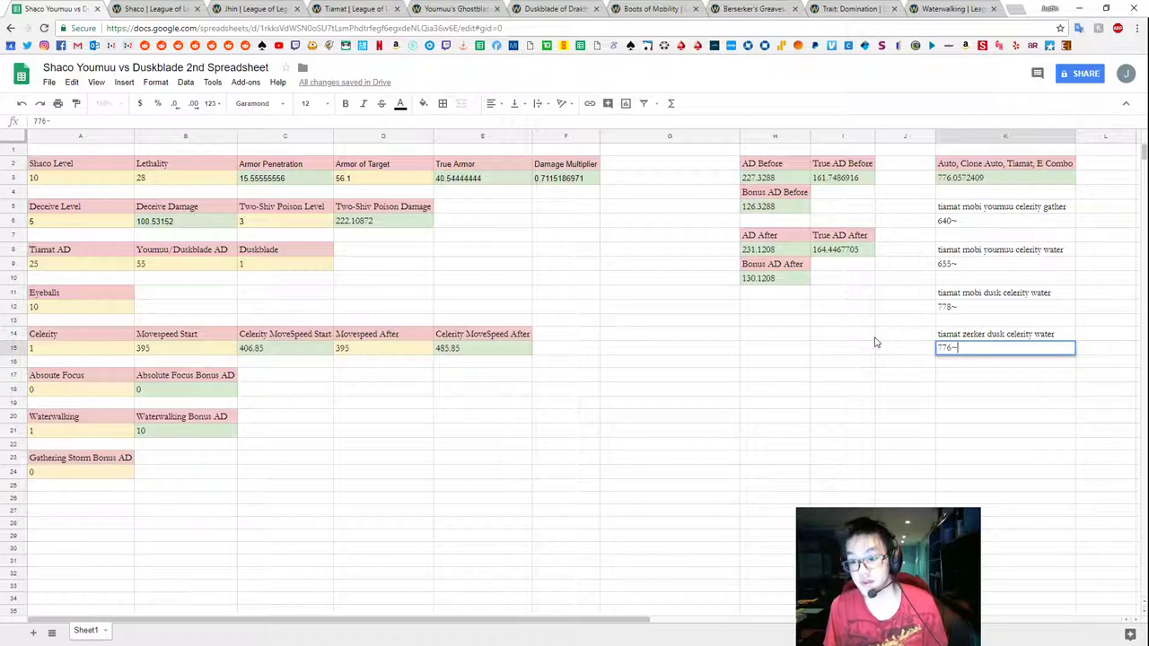
{"action": "key", "text": "Return"}
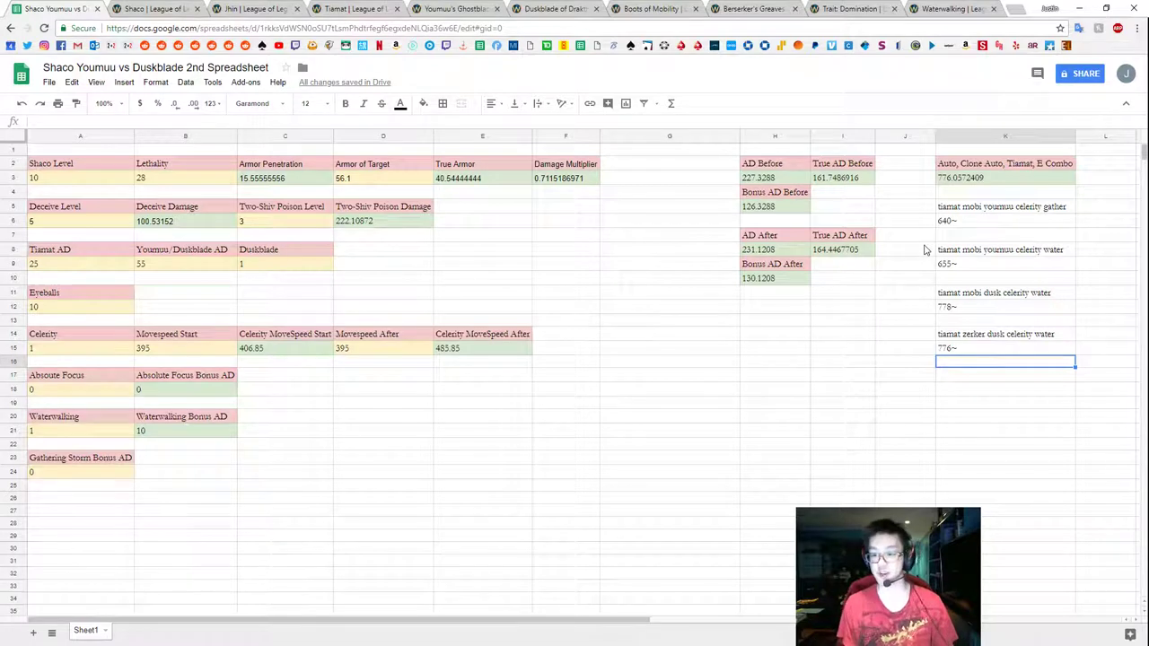
Review the Youmuu's Ghostblade wiki stats and compare the recorded Duskblade combo damage in K12 and K15 for the two boot choices.
{"action": "left_click", "coordinate": [476, 9]}
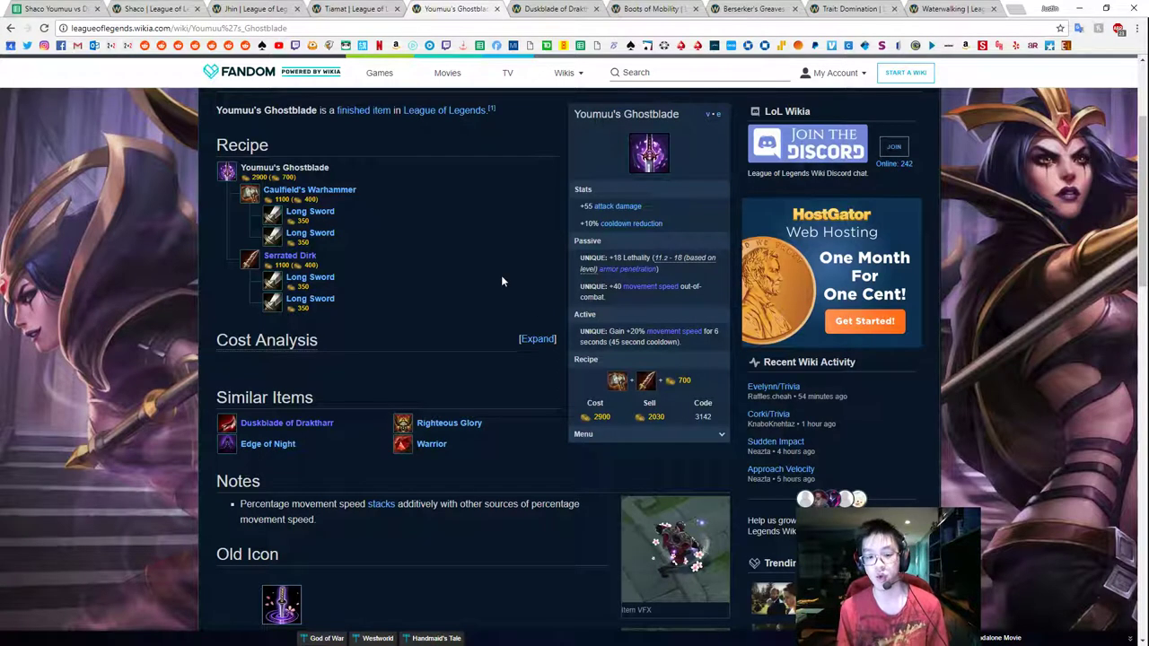
{"action": "left_click", "coordinate": [49, 8]}
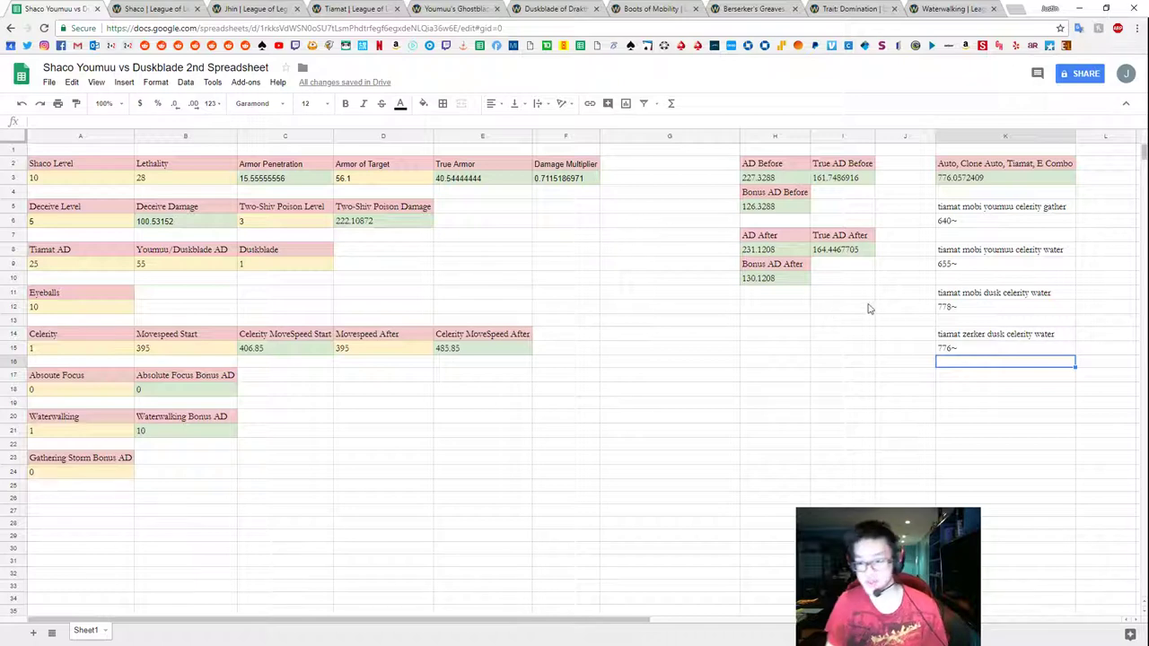
{"action": "left_click", "coordinate": [971, 349]}
{"action": "left_click", "coordinate": [973, 308]}
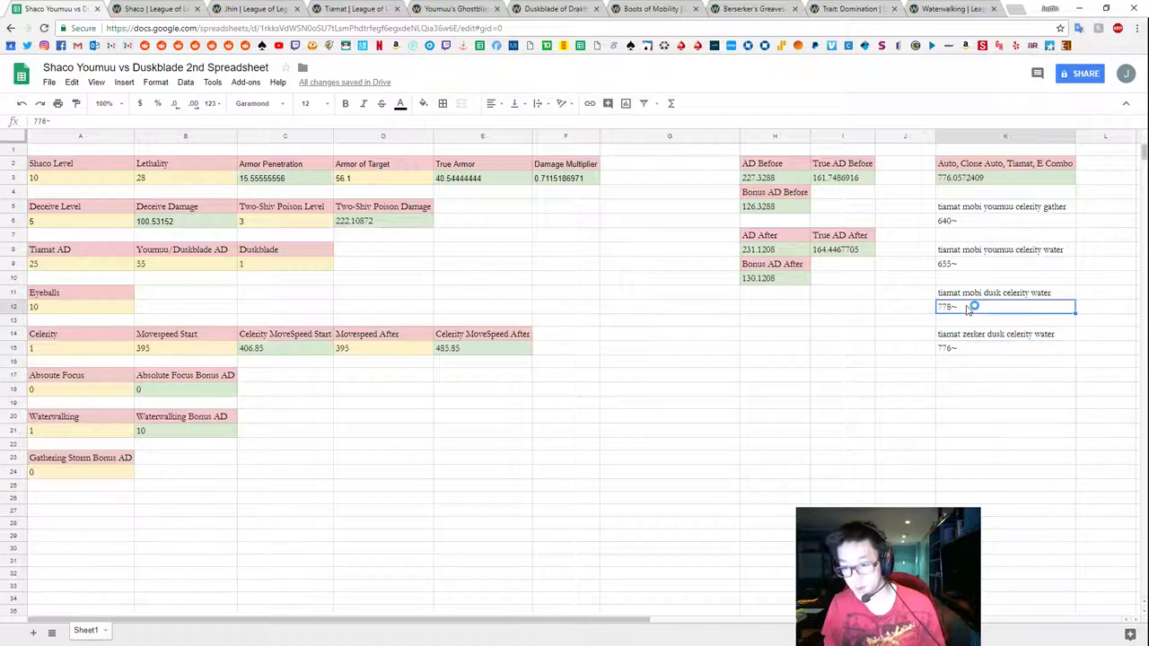
{"action": "left_click", "coordinate": [988, 350]}
{"action": "left_click", "coordinate": [974, 310]}
{"action": "left_click", "coordinate": [969, 350]}
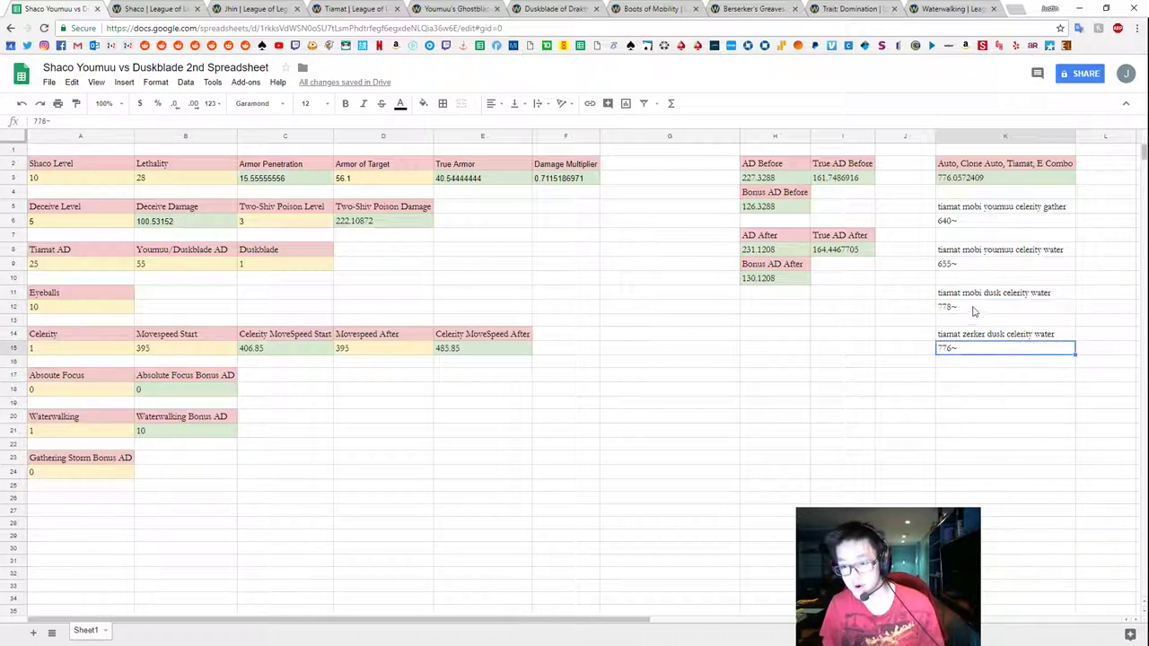
{"action": "left_click", "coordinate": [975, 311]}
{"action": "left_click", "coordinate": [985, 352]}
{"action": "left_click", "coordinate": [981, 314]}
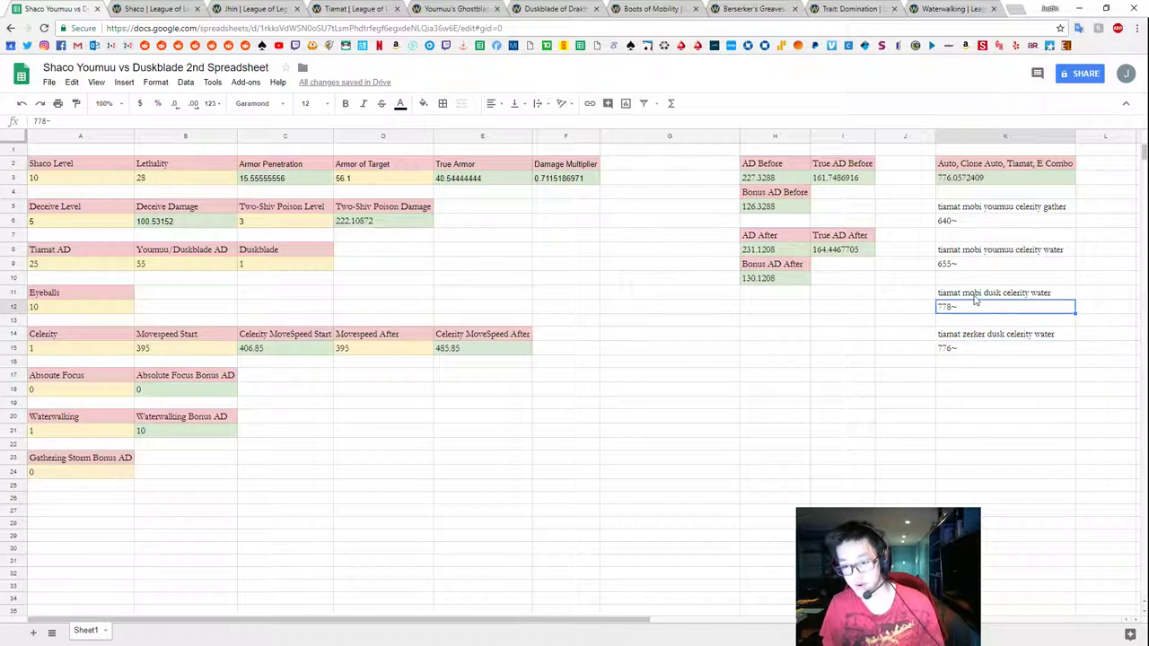
{"action": "left_click", "coordinate": [977, 297]}
{"action": "left_click", "coordinate": [980, 344]}
{"action": "left_click", "coordinate": [973, 310]}
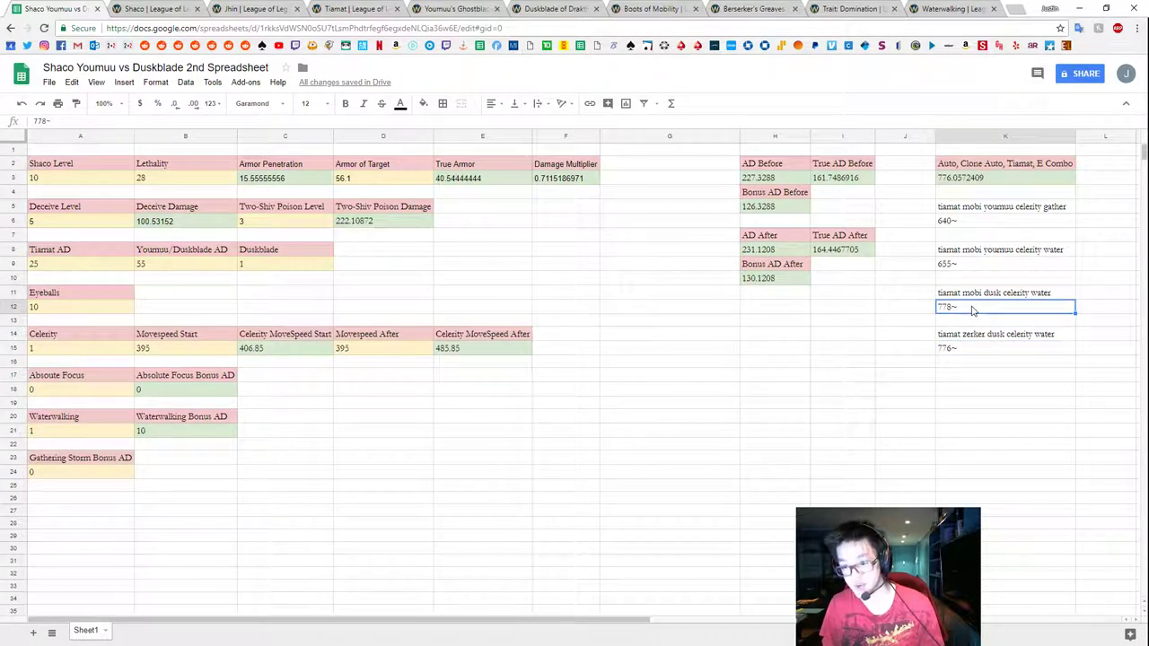